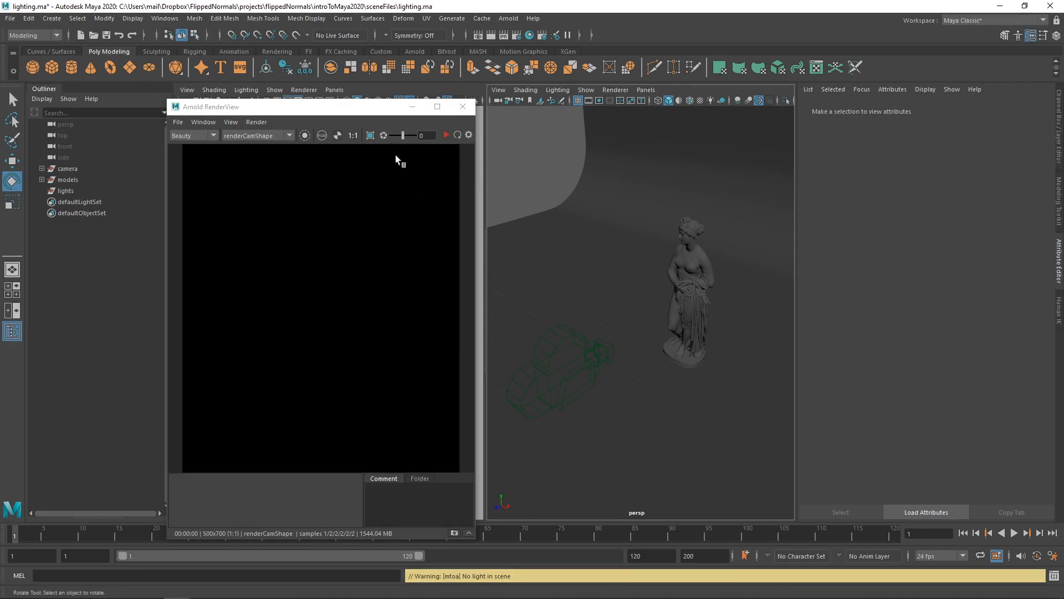
Create an Arnold area light in the scene and start the interactive render of the statue.
drag(361, 108, 368, 109)
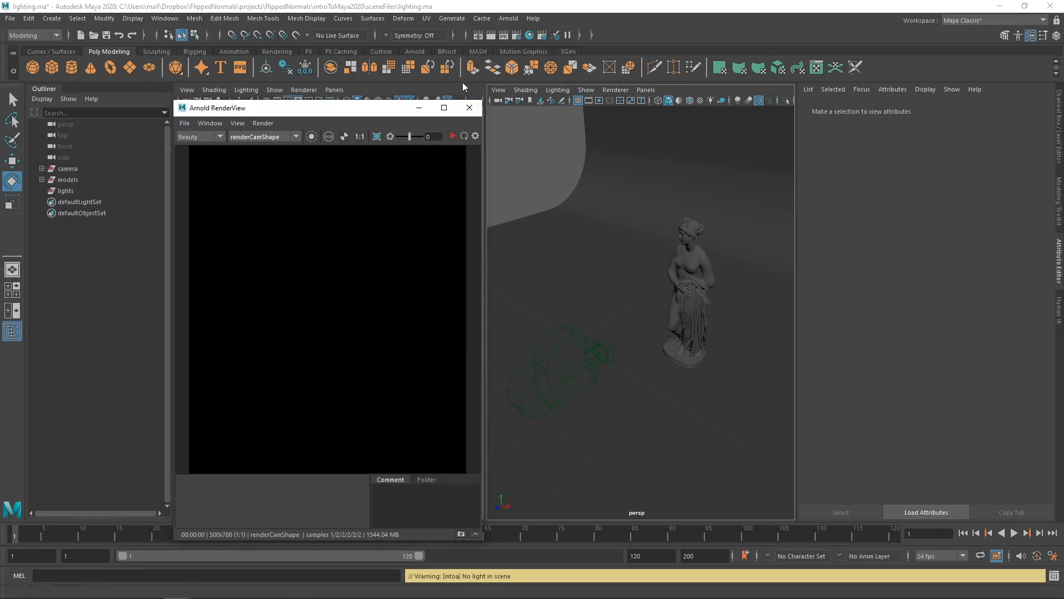
click(508, 18)
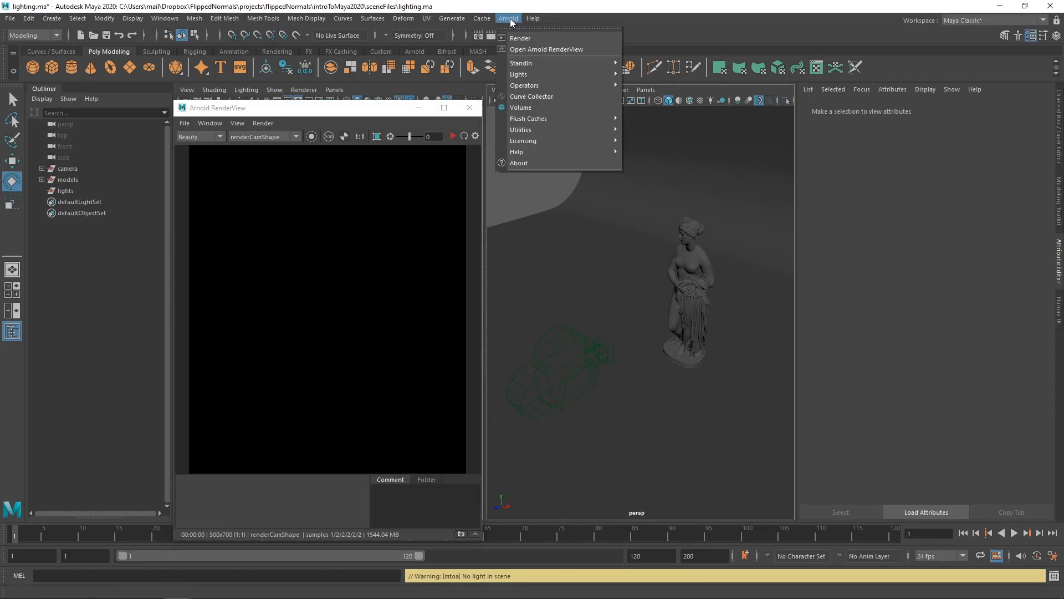
mouse_move(530, 74)
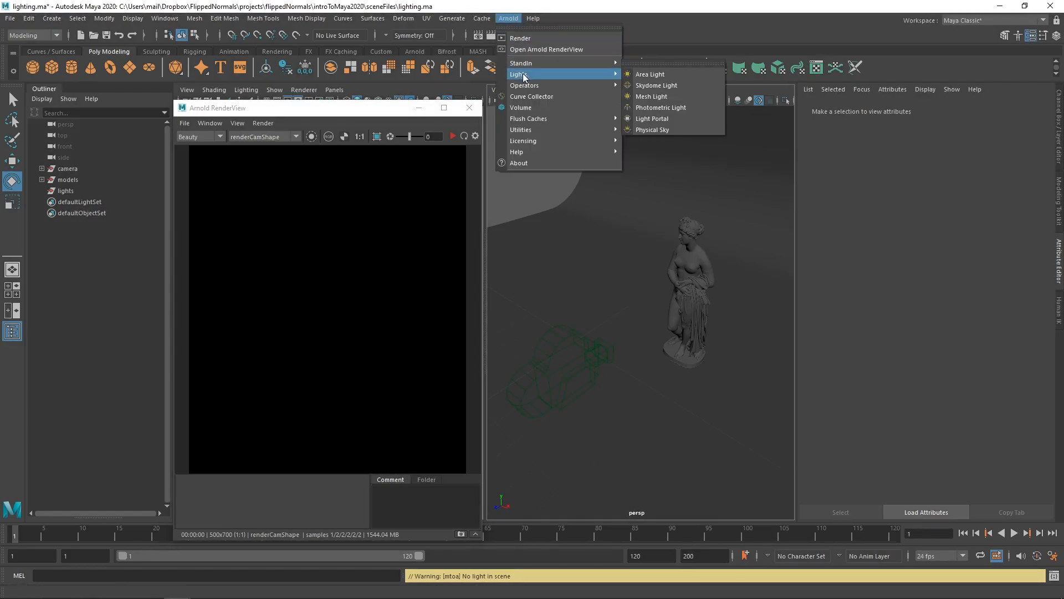
click(660, 75)
alt+drag(606, 270, 595, 322)
click(453, 136)
Move the area light up and out in front of the statue, around and slightly above head height.
key(w)
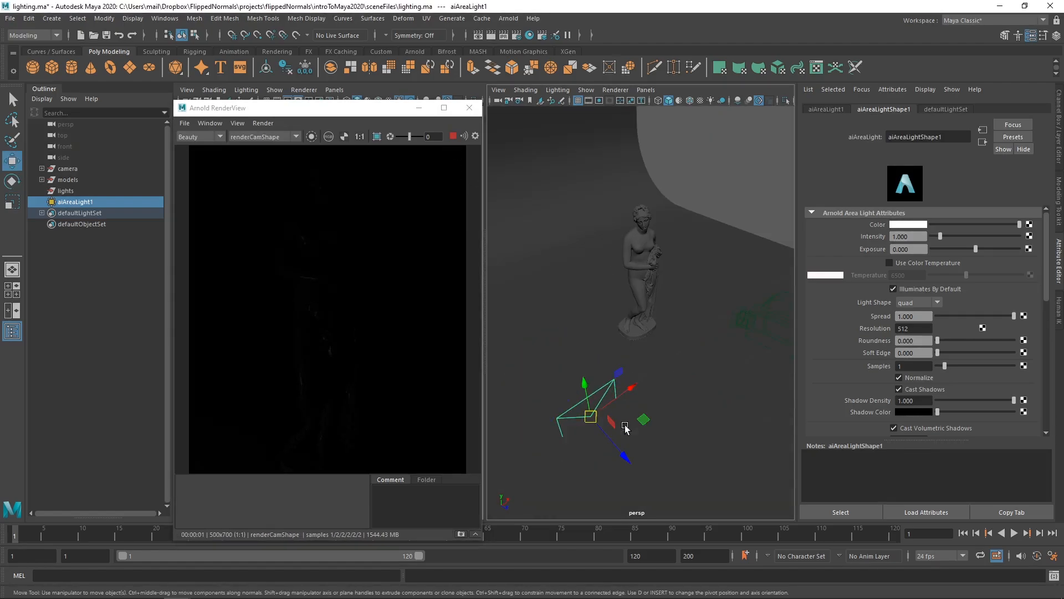
drag(642, 418, 655, 308)
drag(653, 309, 634, 191)
click(642, 333)
drag(638, 305, 632, 146)
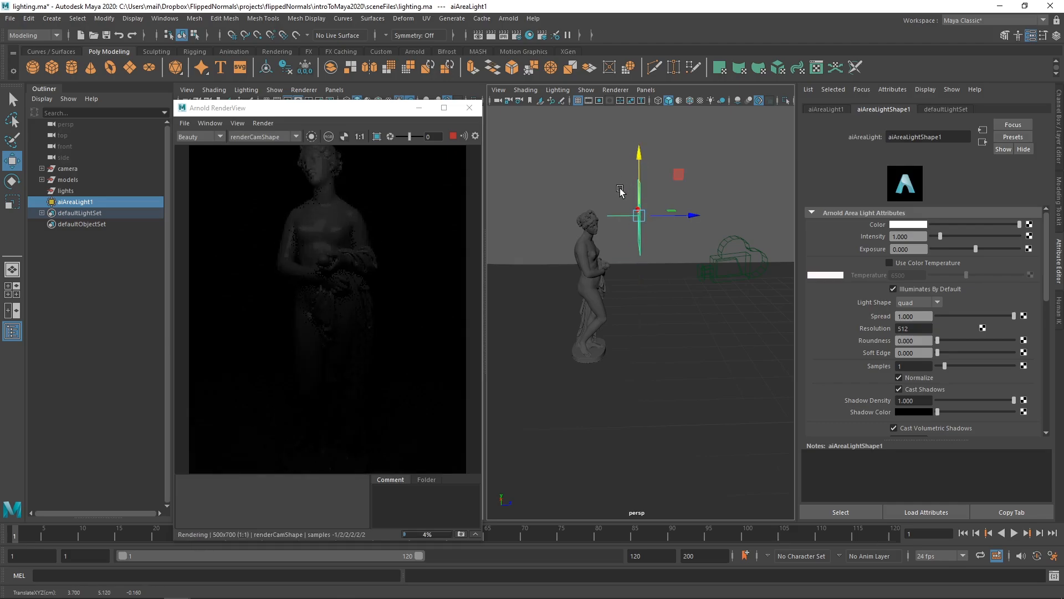
alt+drag(653, 259, 723, 225)
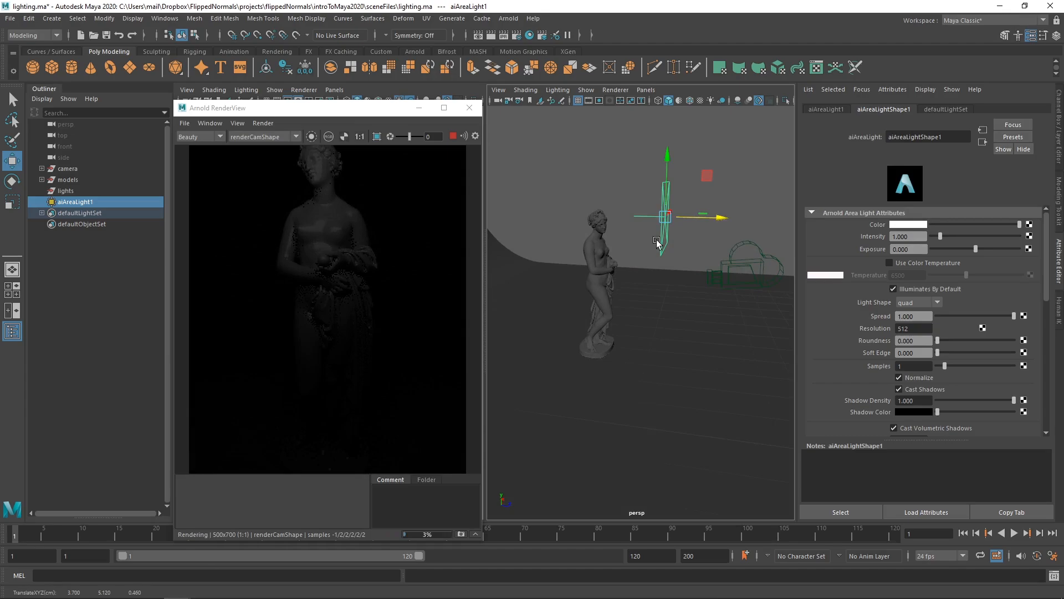
Rotate the area light about its sideways axis to tilt it down towards the statue.
alt+drag(657, 244, 604, 371)
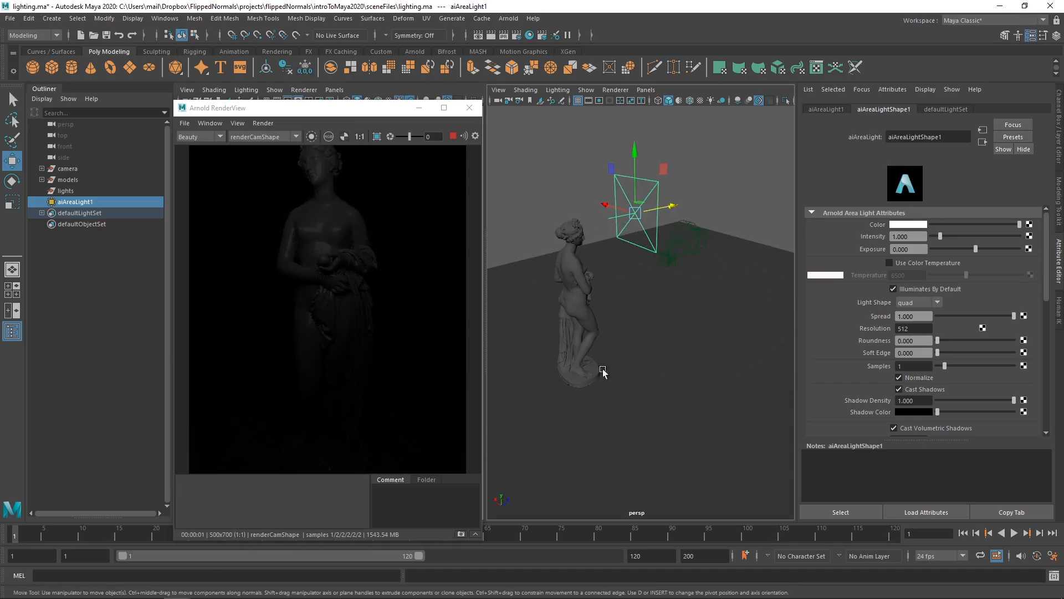
alt+drag(668, 305, 610, 346)
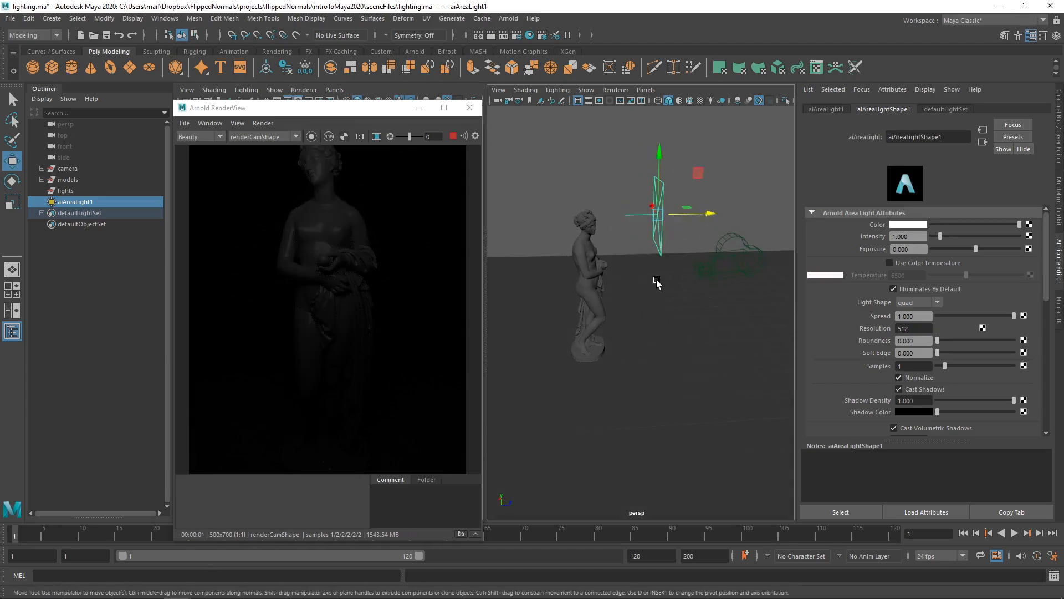
mouse_move(646, 254)
alt+mouse_down()
mouse_move(644, 282)
mouse_move(627, 277)
mouse_move(665, 255)
alt+mouse_up()
key(e)
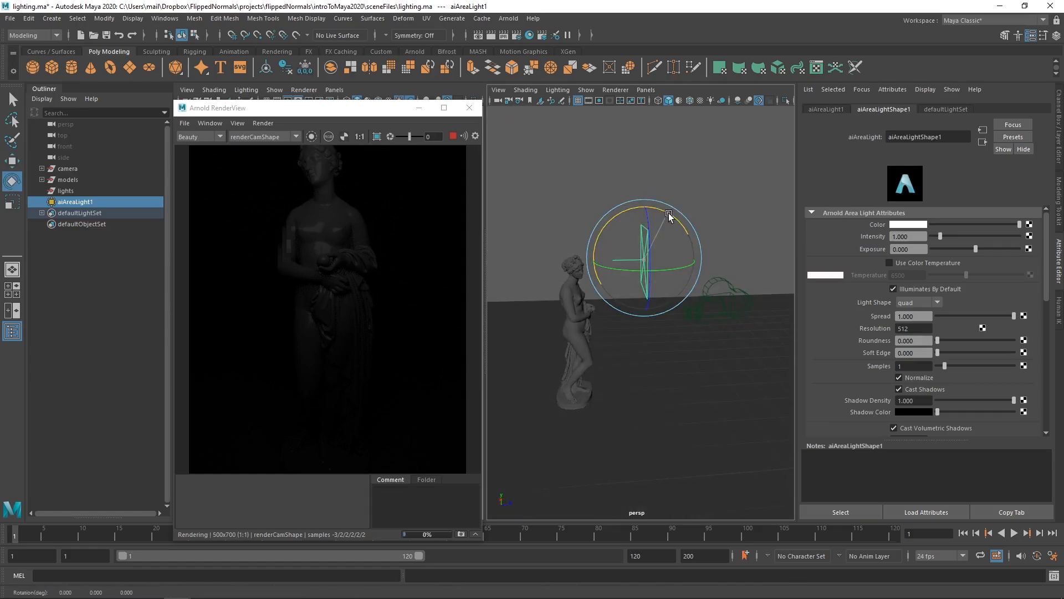
drag(669, 214, 640, 213)
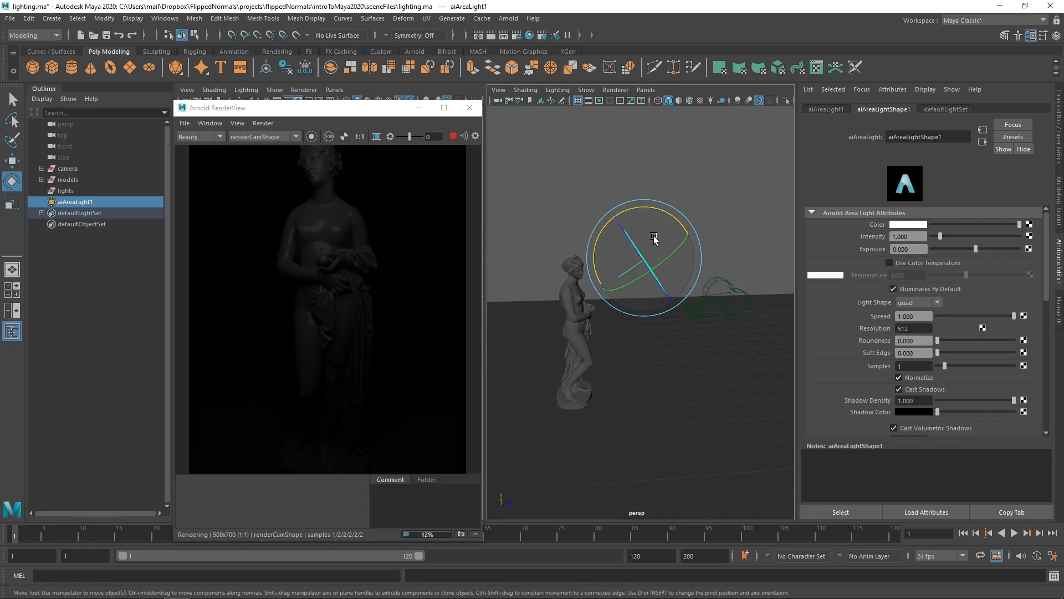
Raise the tilted area light further above the statue and fine-tune its downward angle.
key(w)
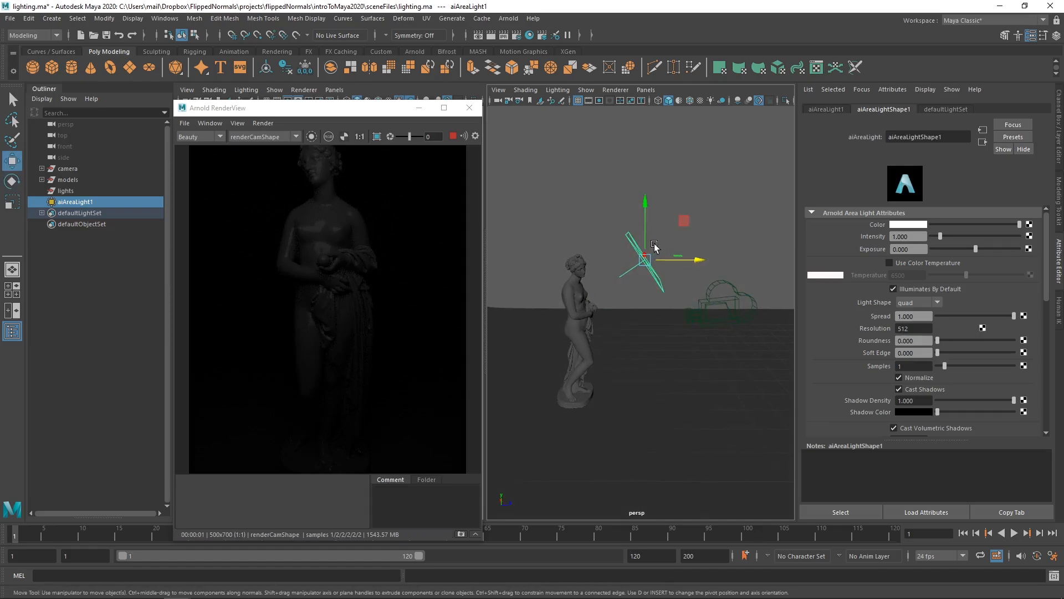
drag(683, 226, 693, 177)
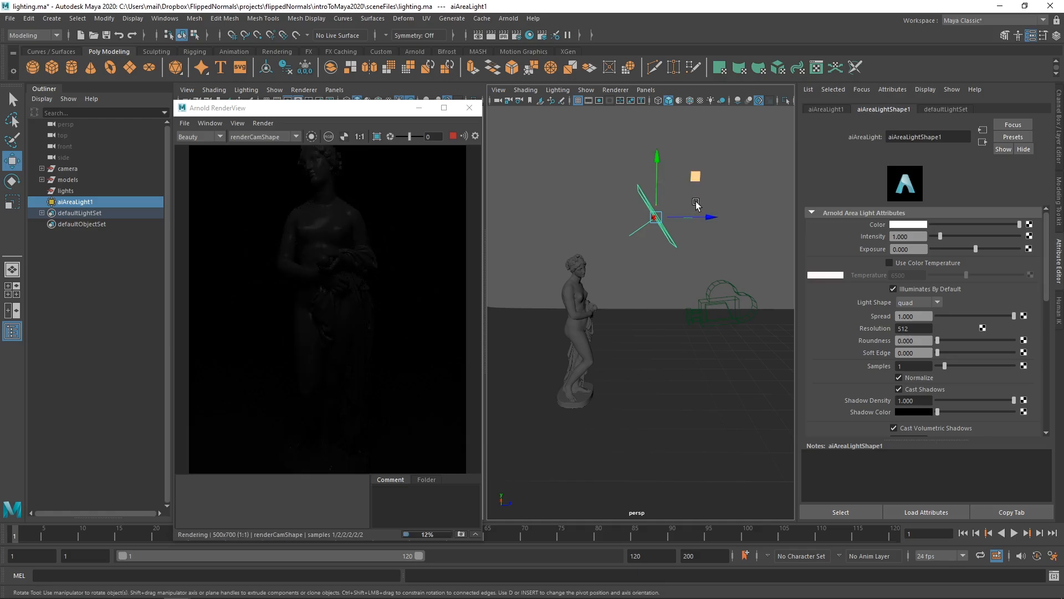
key(e)
drag(704, 197, 669, 216)
key(w)
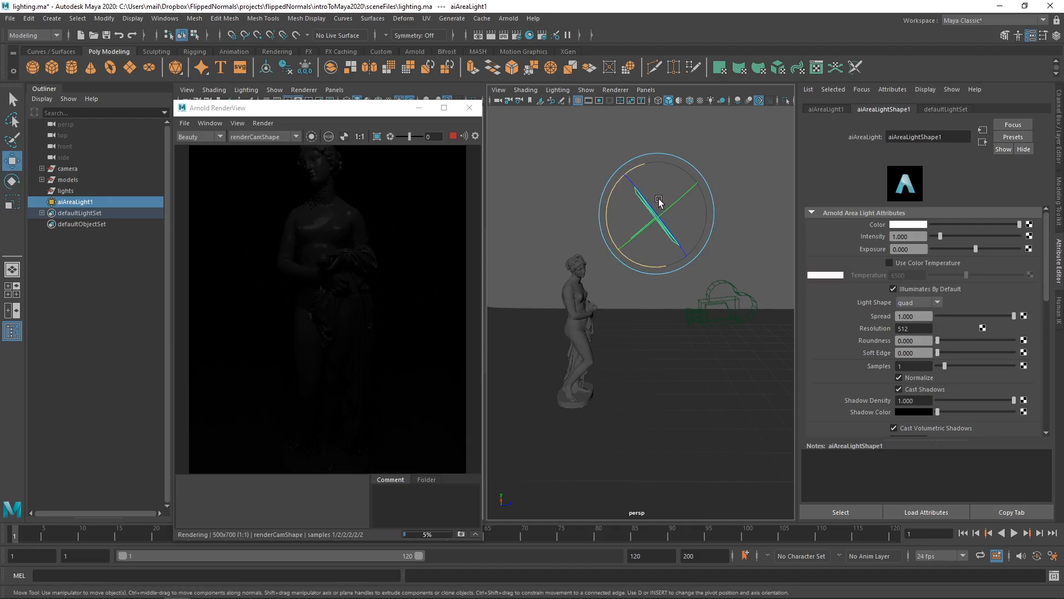
drag(693, 176, 696, 159)
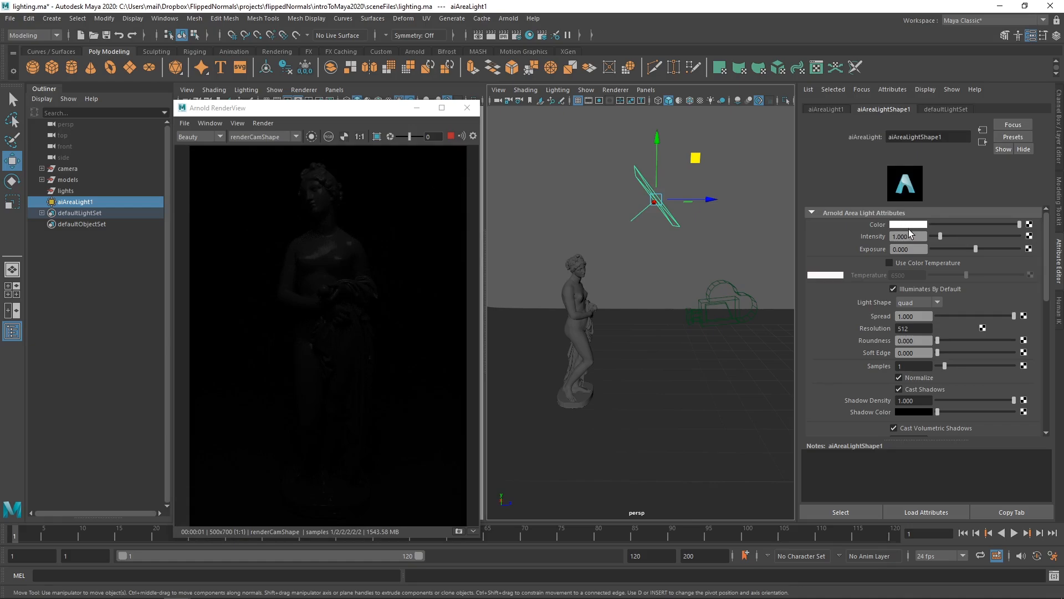
Try a yellow hue for the area light's colour and bring its saturation back to 0.
click(903, 224)
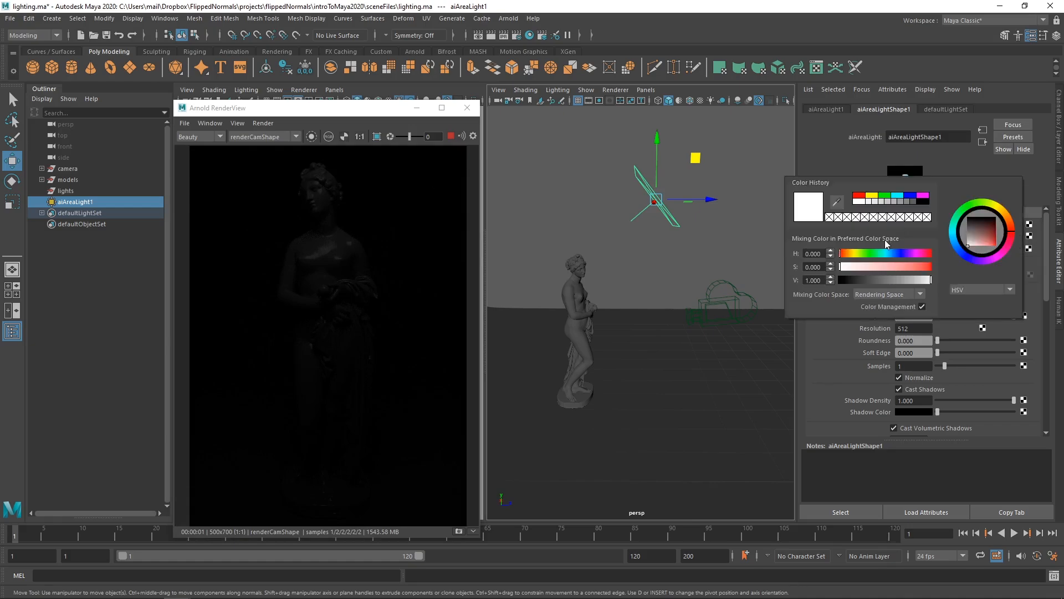
click(852, 253)
drag(855, 266, 807, 266)
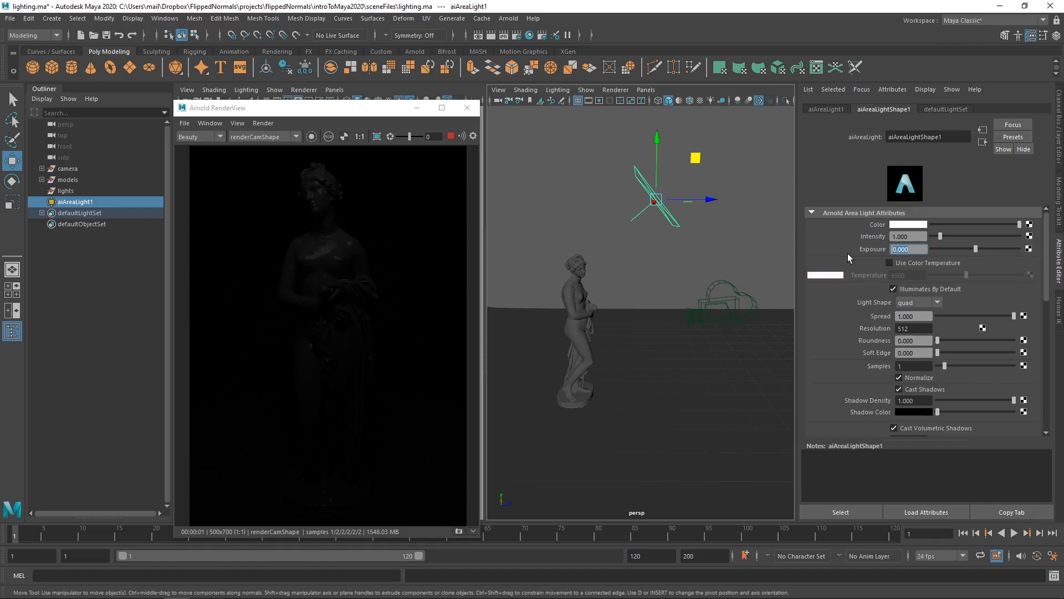
Compare the area light's exposure at 1 and 2, returning it to 1.
text(1)
key(Return)
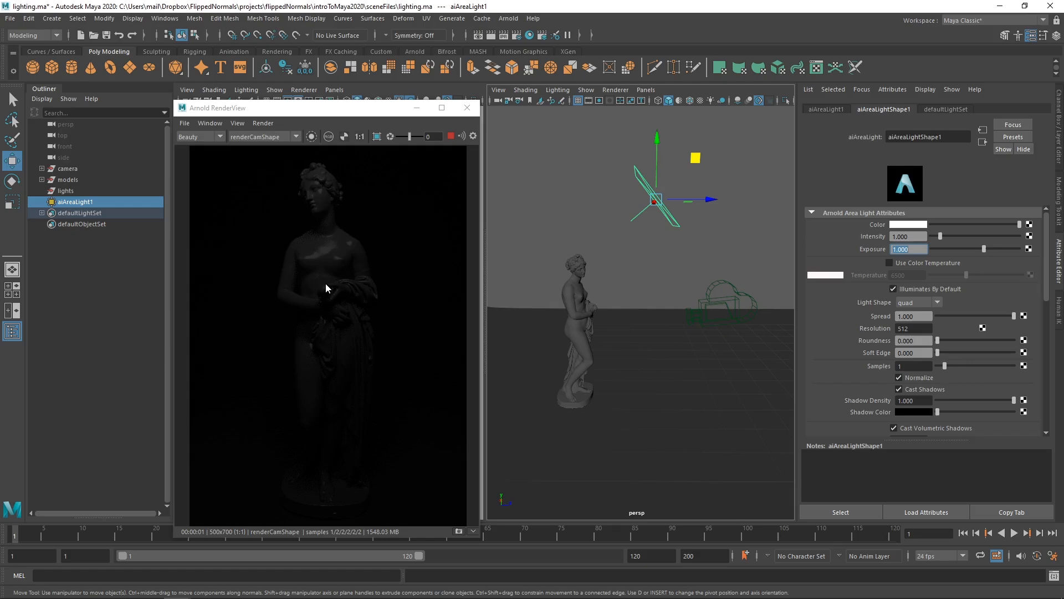
text(2)
key(Return)
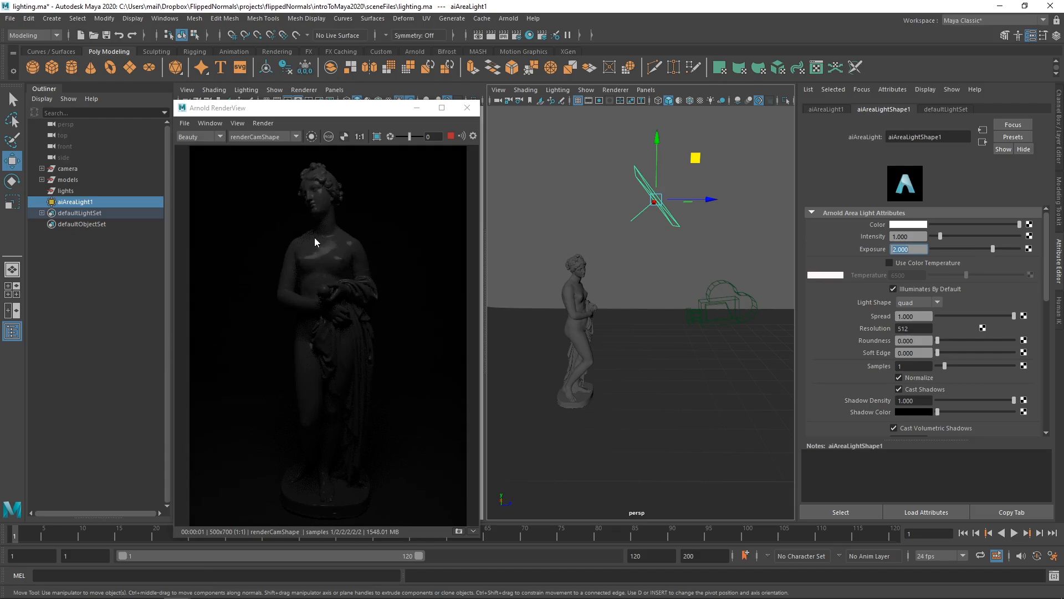
text(1)
key(Return)
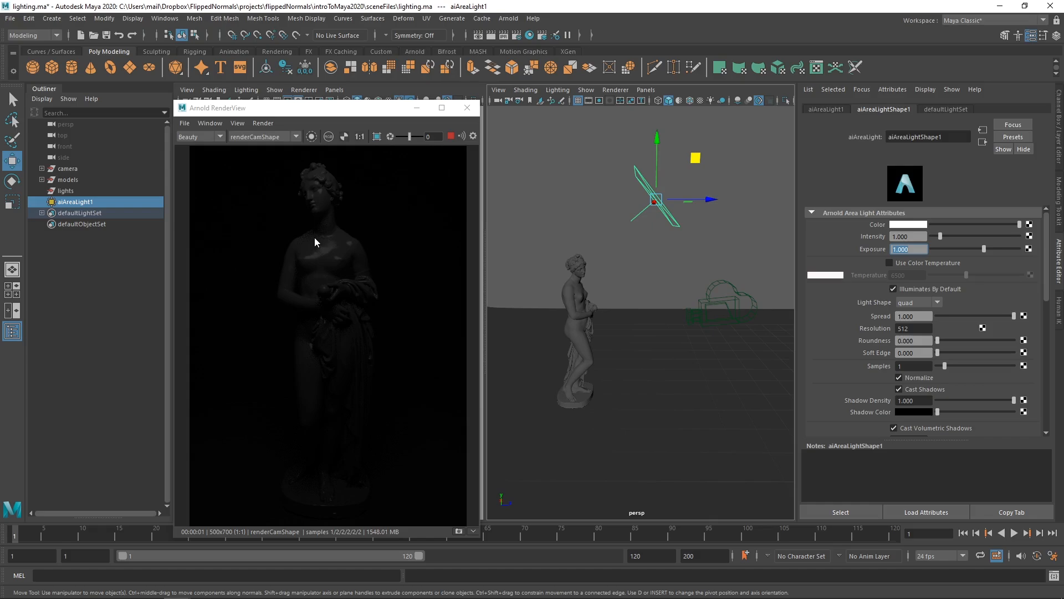
Raise the area light's exposure to 7, reduce it to 6, and settle on 5.
text(7)
key(Return)
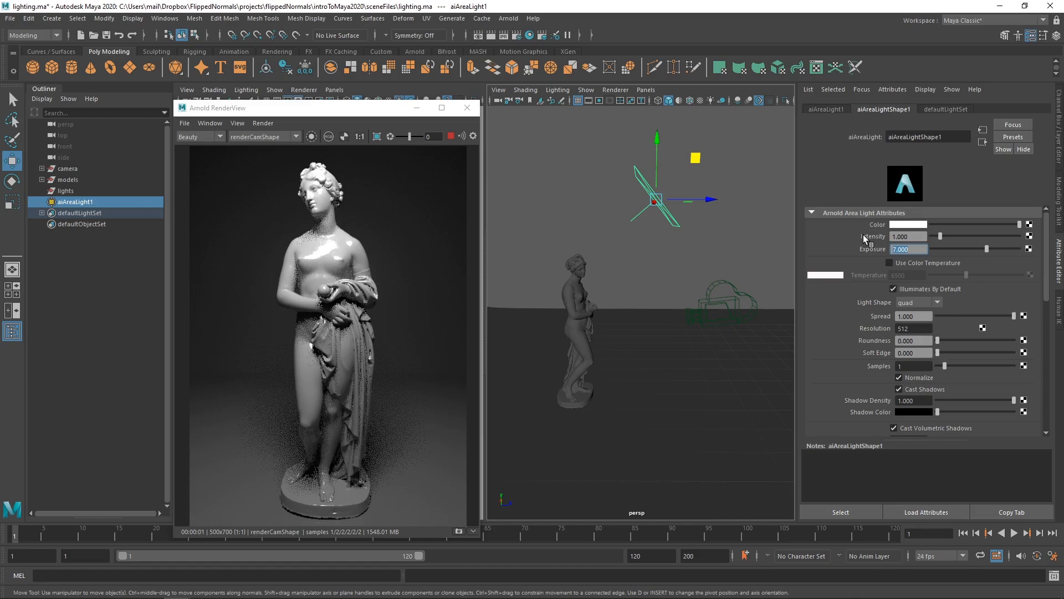
text(6)
key(Return)
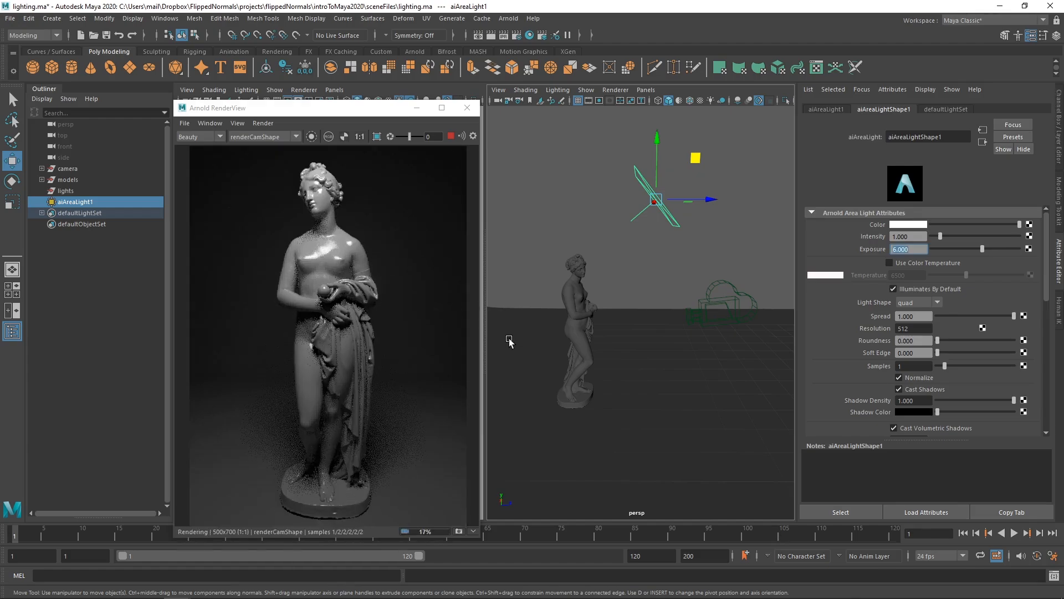
text(5)
key(Return)
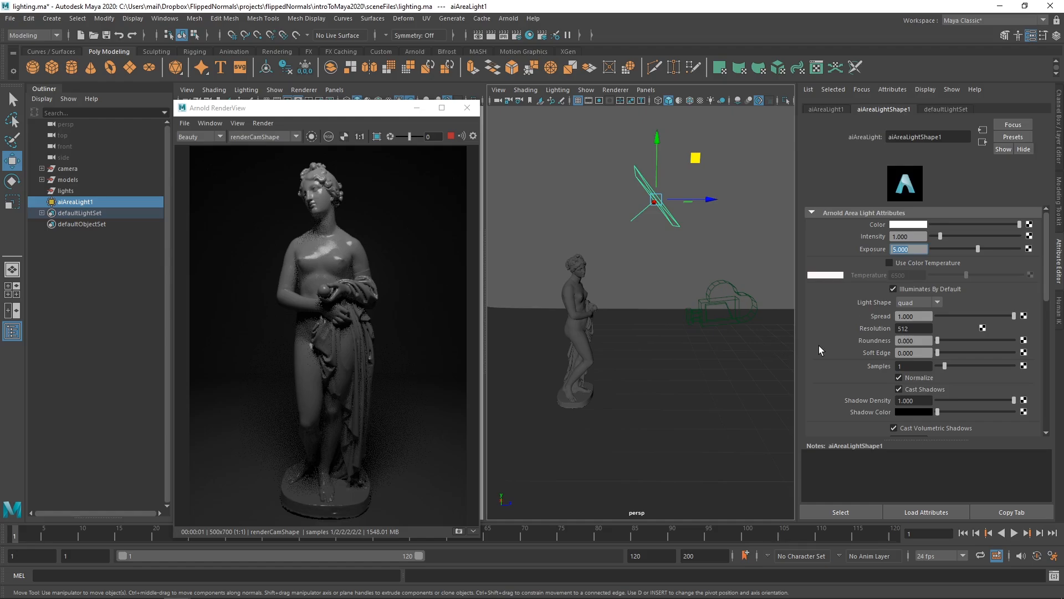
Test area light exposures of 15, 14, 10, 9 and 8, and return the exposure to 5.
text(15)
key(Return)
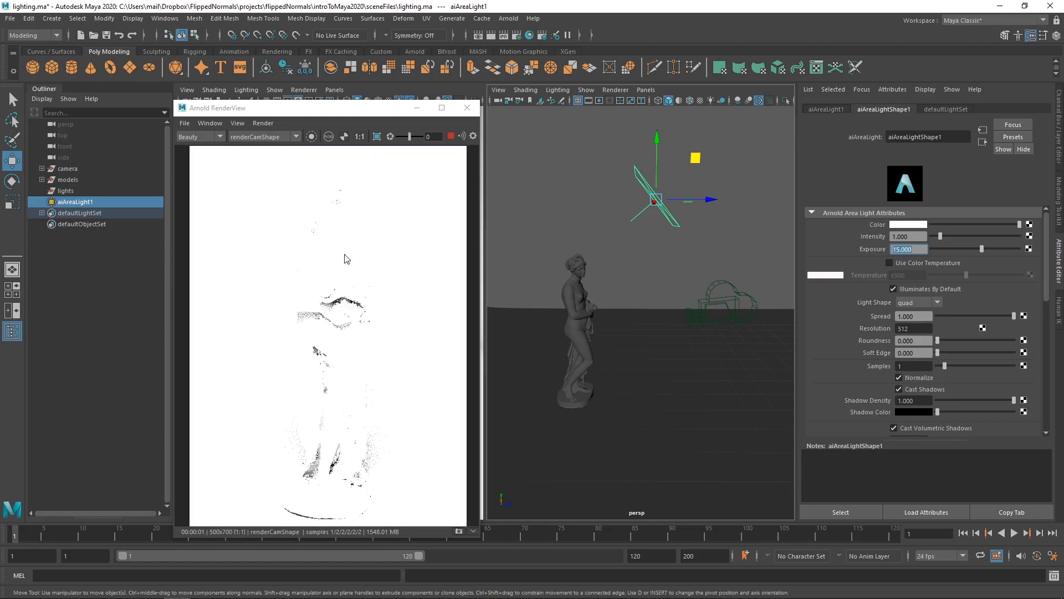
text(14)
key(Return)
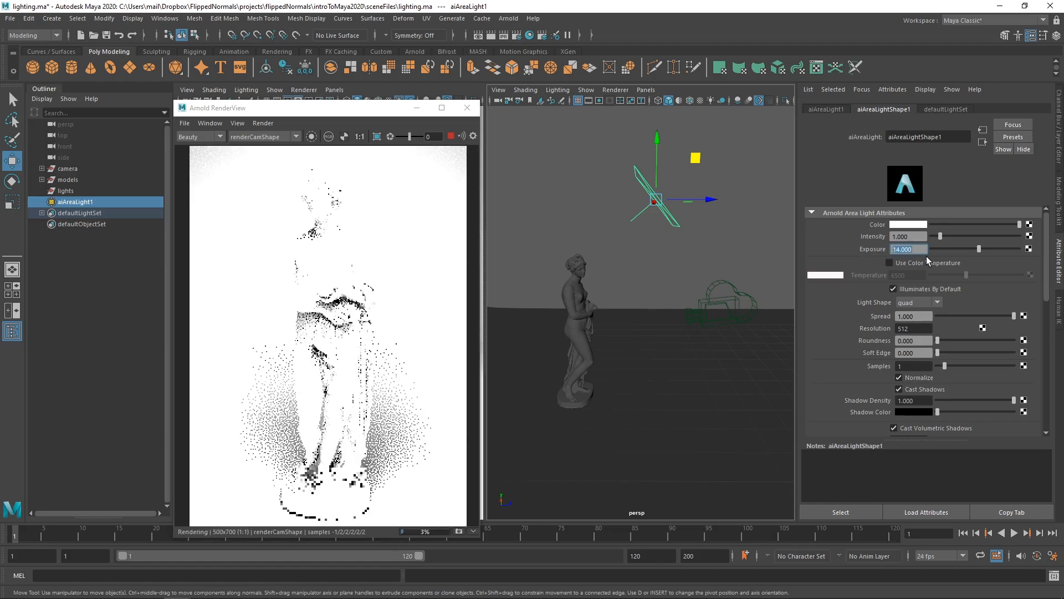
text(10)
key(Return)
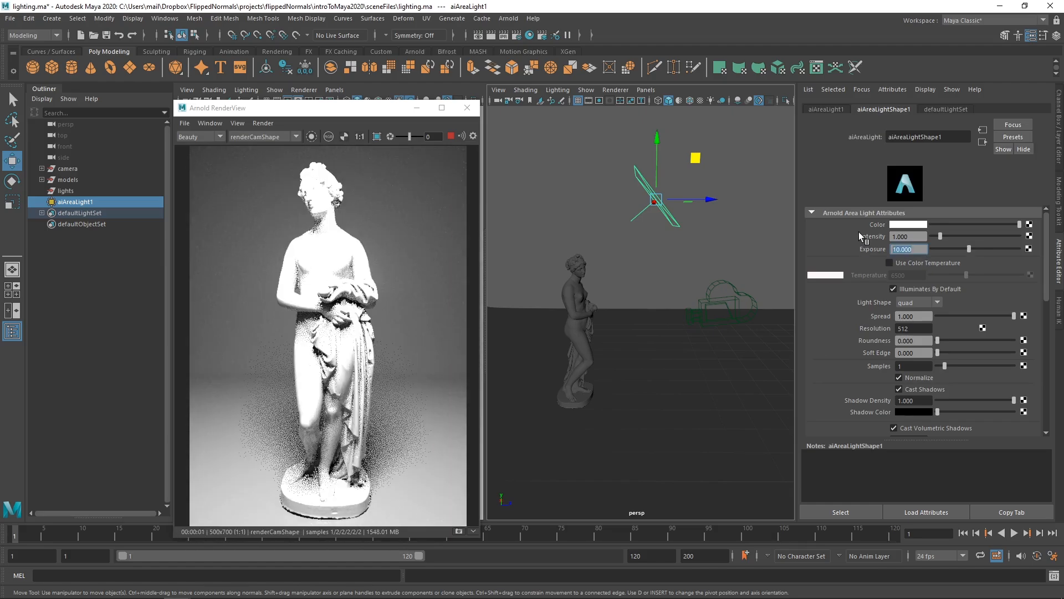
text(9)
key(Return)
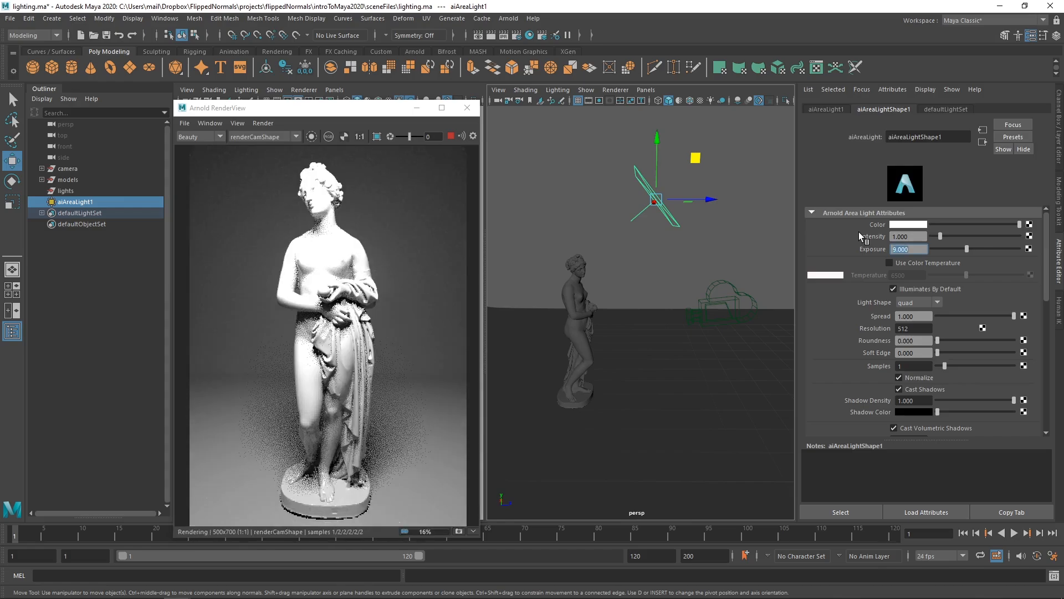
text(8)
key(Return)
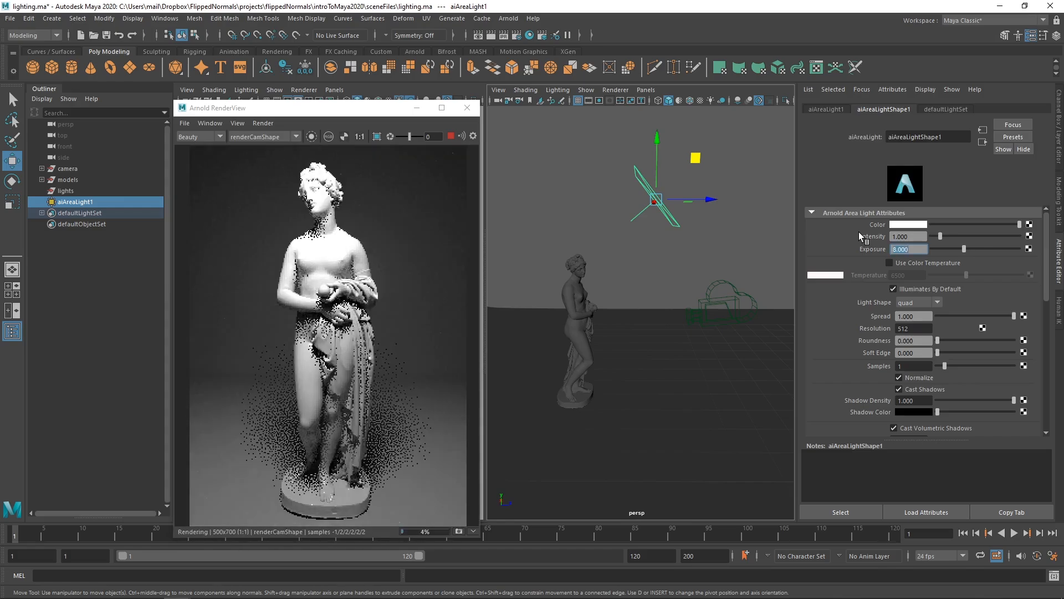
text(5)
key(Return)
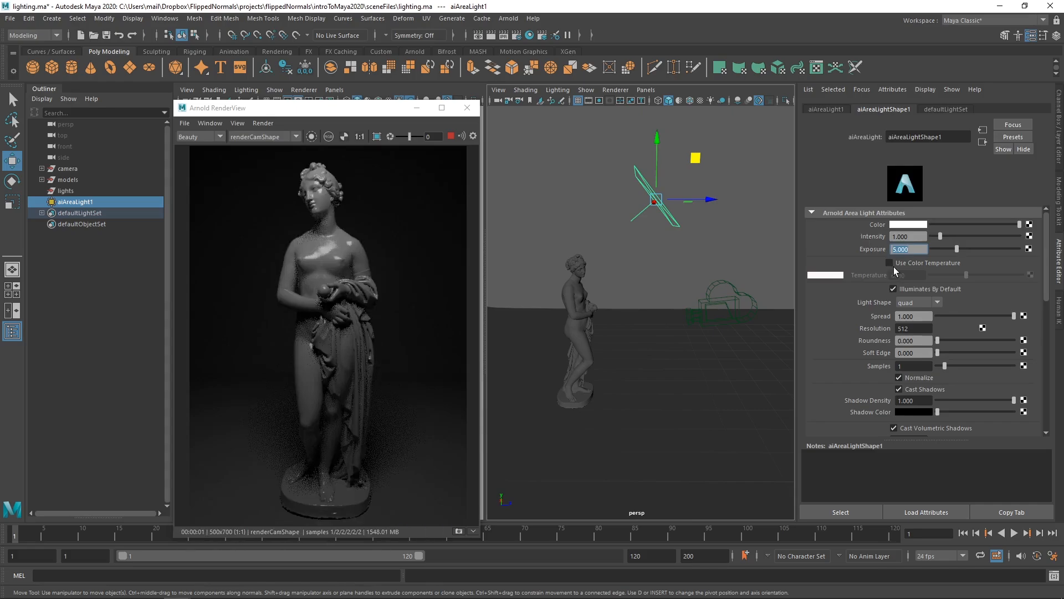
Try lighting by colour temperature at 1515 and turn the colour temperature option off again.
click(900, 264)
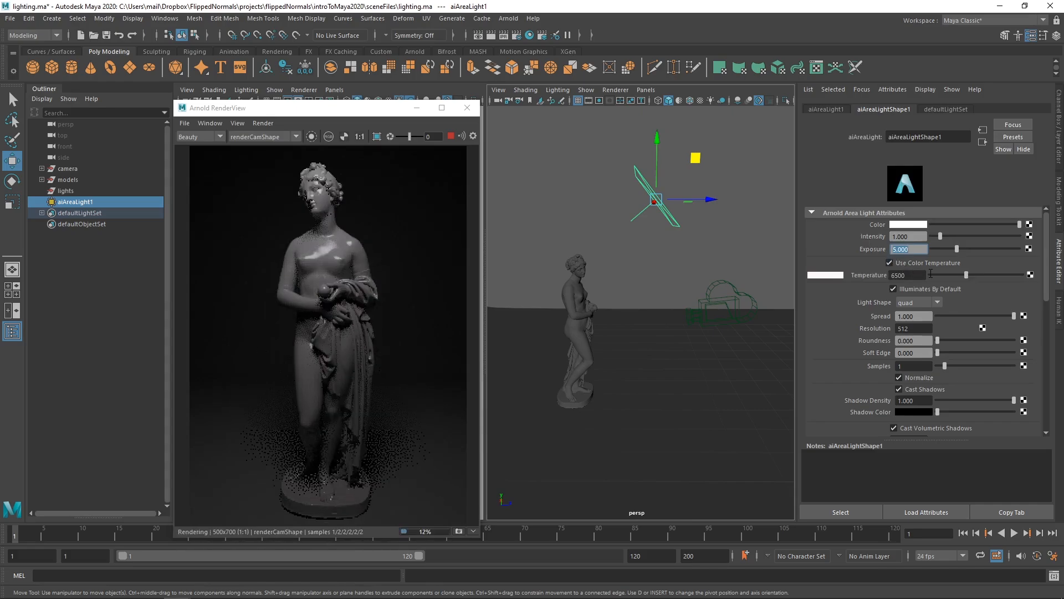
drag(967, 275, 924, 262)
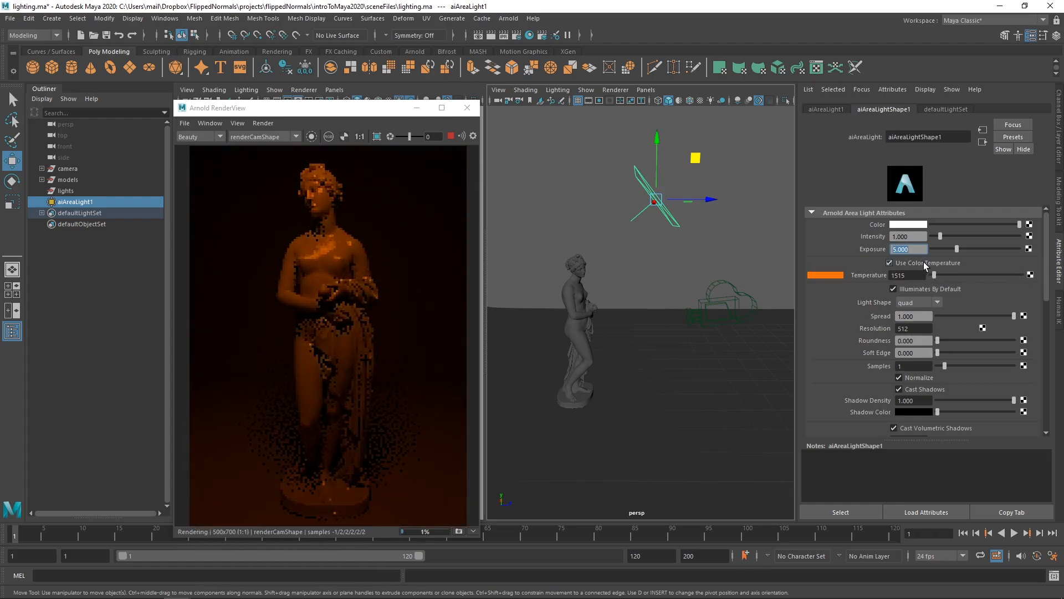
click(924, 261)
Try saturated cyan, purple and magenta colours on the area light and reset its colour to white.
click(913, 224)
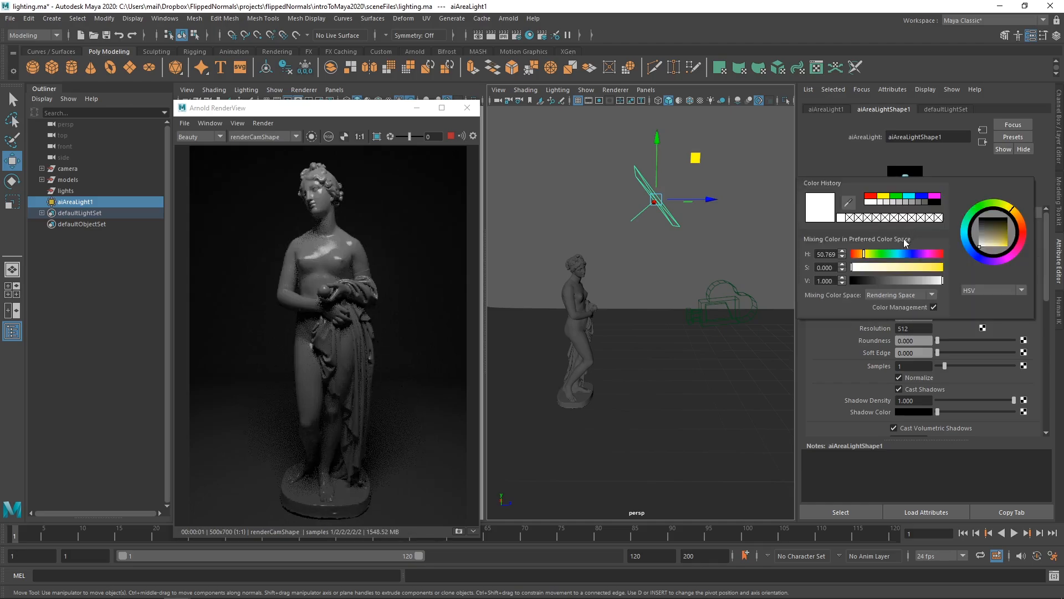
click(895, 253)
click(936, 268)
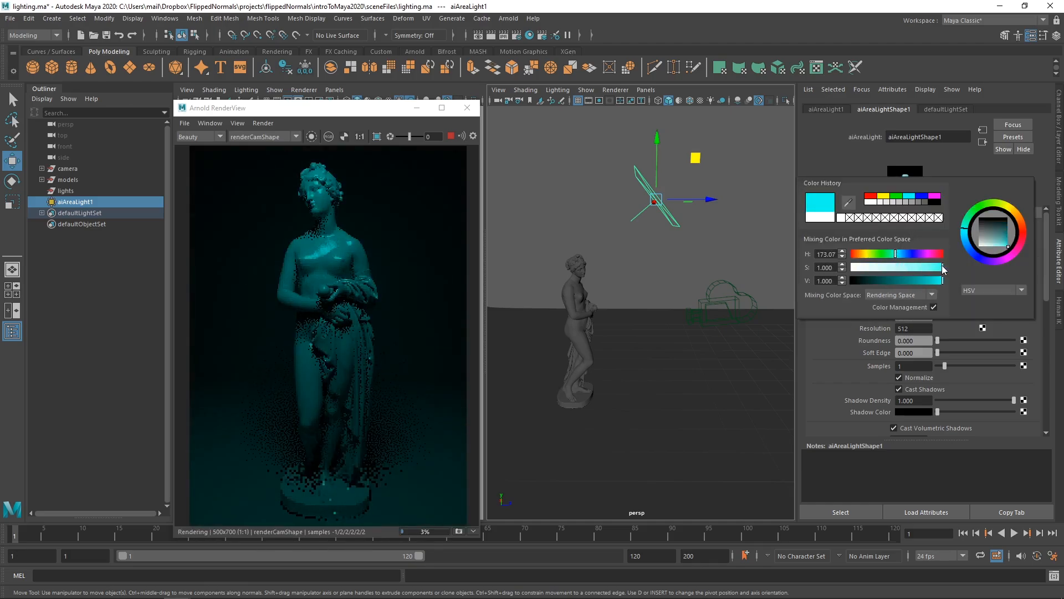
click(925, 254)
click(925, 267)
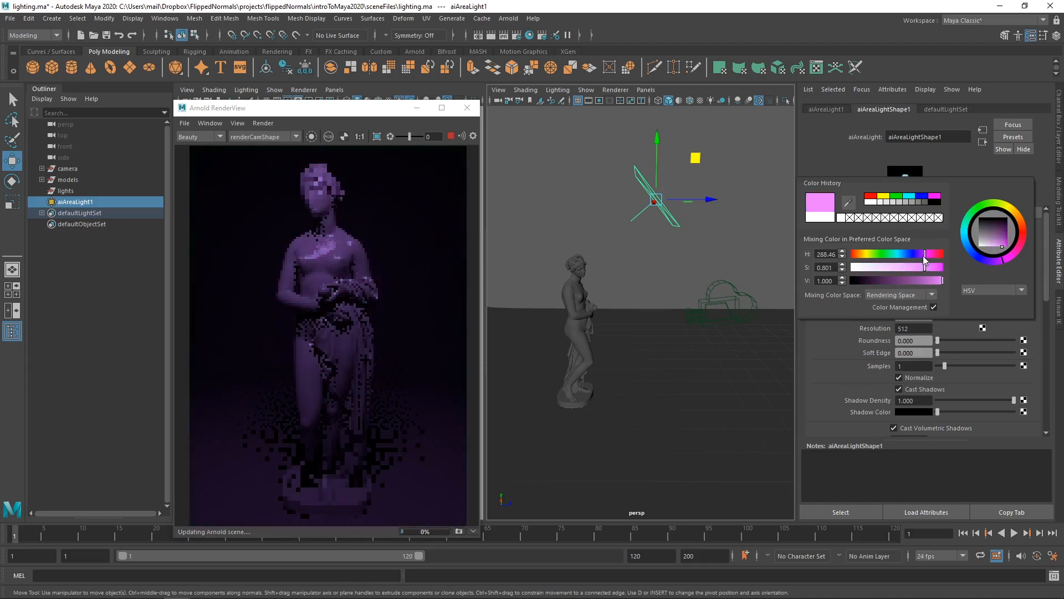
drag(924, 268, 941, 268)
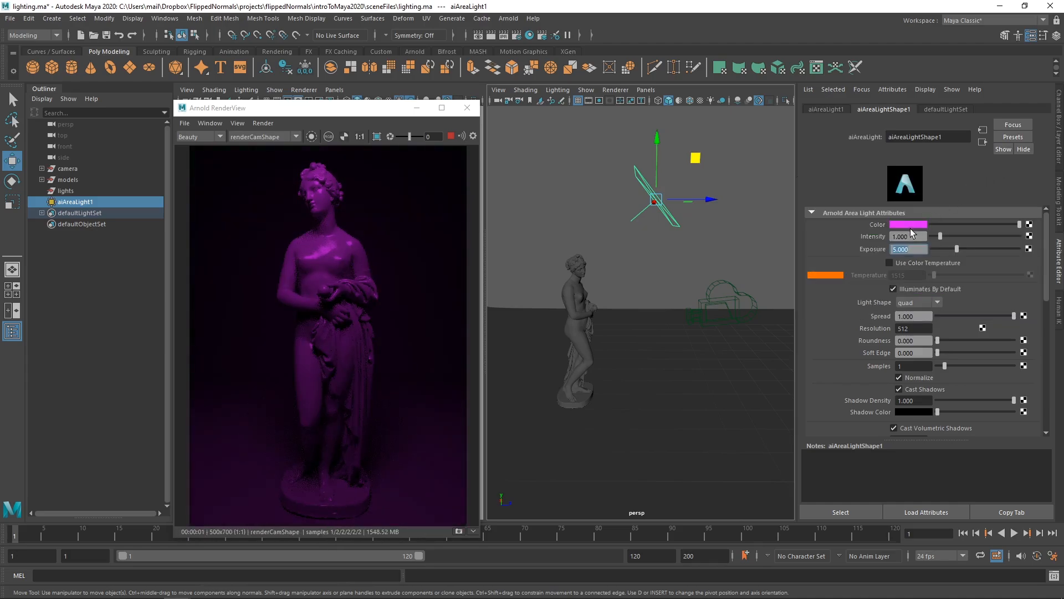
click(920, 224)
drag(879, 267, 854, 267)
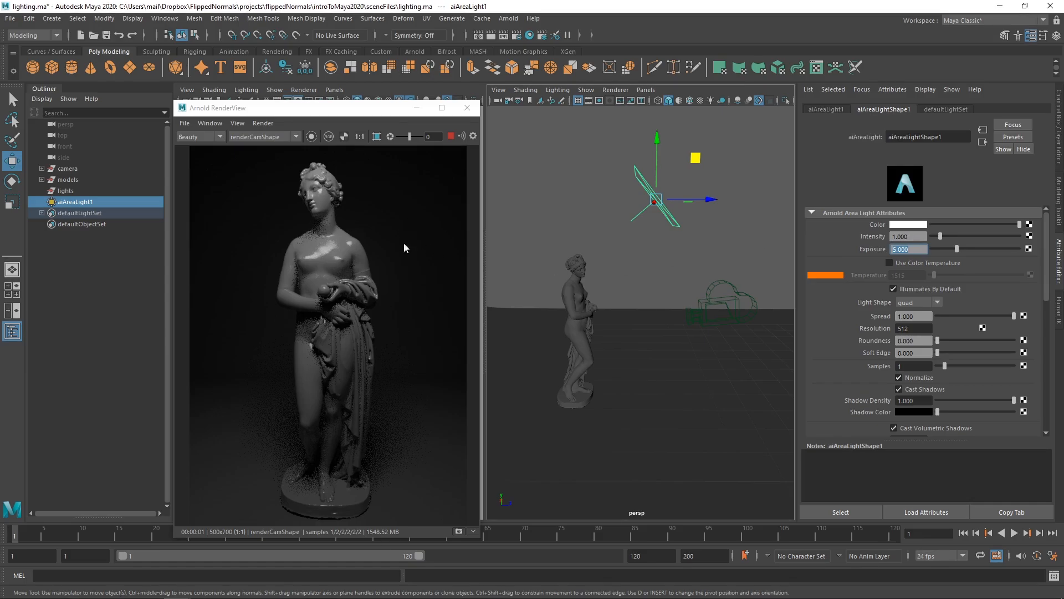
Tint the area light's colour to a faint warm off-white with a saturation of about 0.13.
click(918, 224)
drag(863, 275, 865, 275)
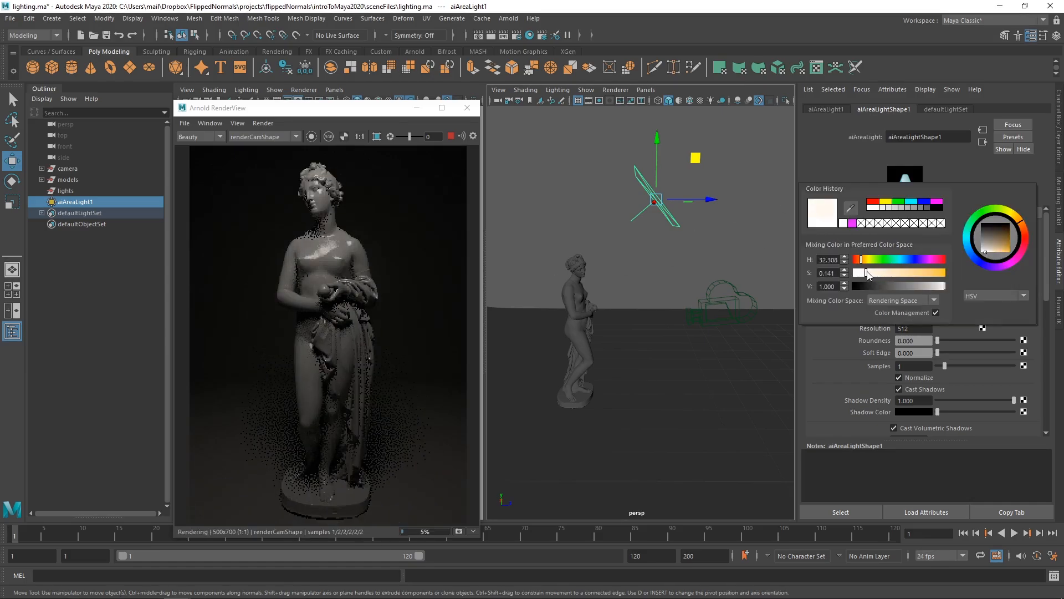
drag(870, 260, 904, 260)
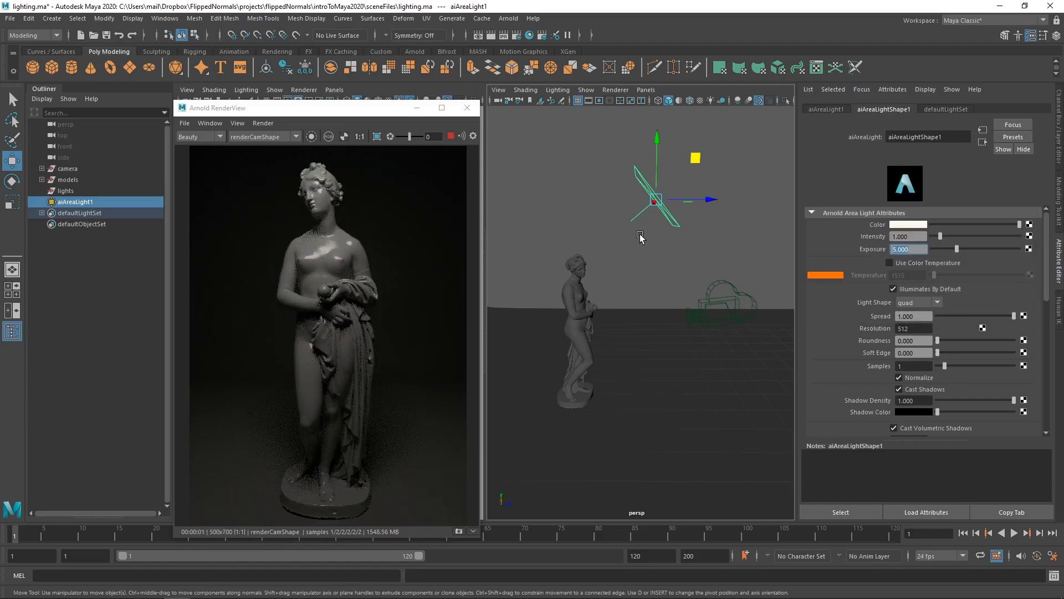
Duplicate the area light to the opposite side behind the statue and rotate the duplicate to face the statue.
alt+middle_drag(656, 244, 686, 283)
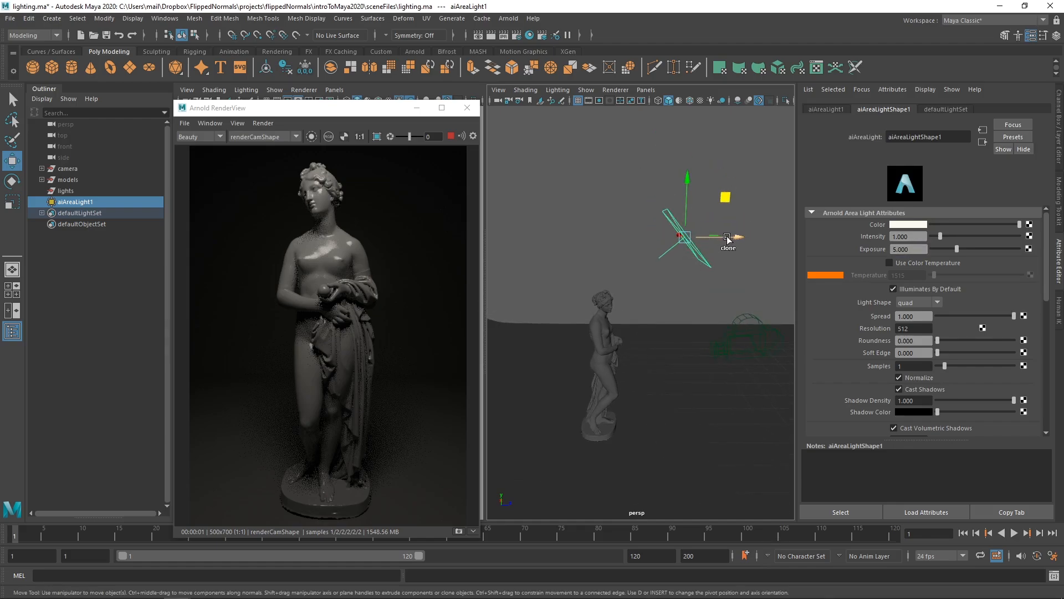
shift+drag(726, 237, 585, 251)
key(e)
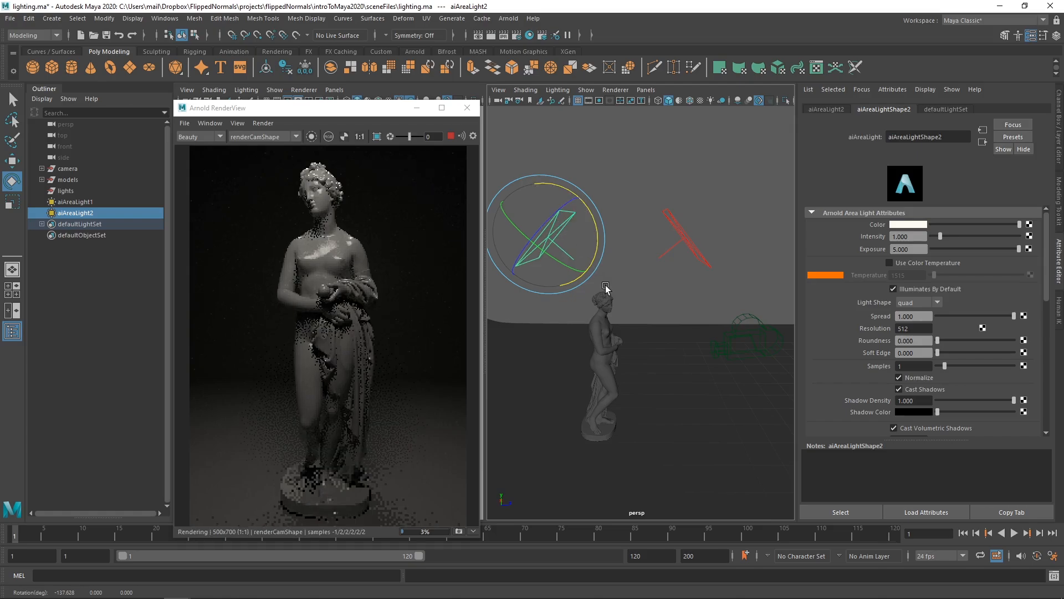
alt+drag(606, 288, 666, 229)
key(w)
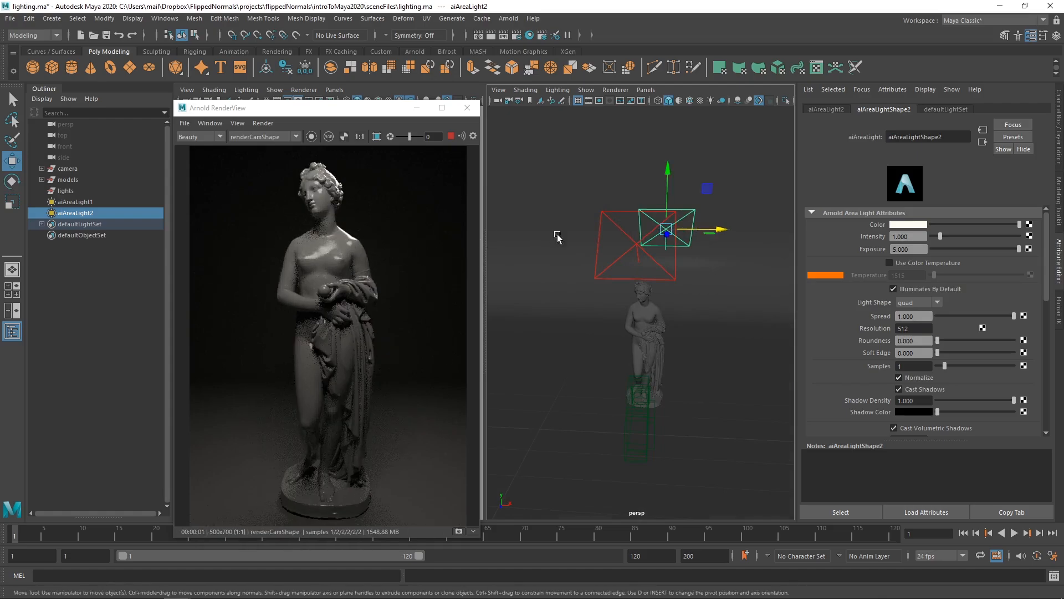
Colour the duplicated light pale blue, hue about 189 and saturation about 0.8, and scale it up uniformly by about 1.65.
click(904, 225)
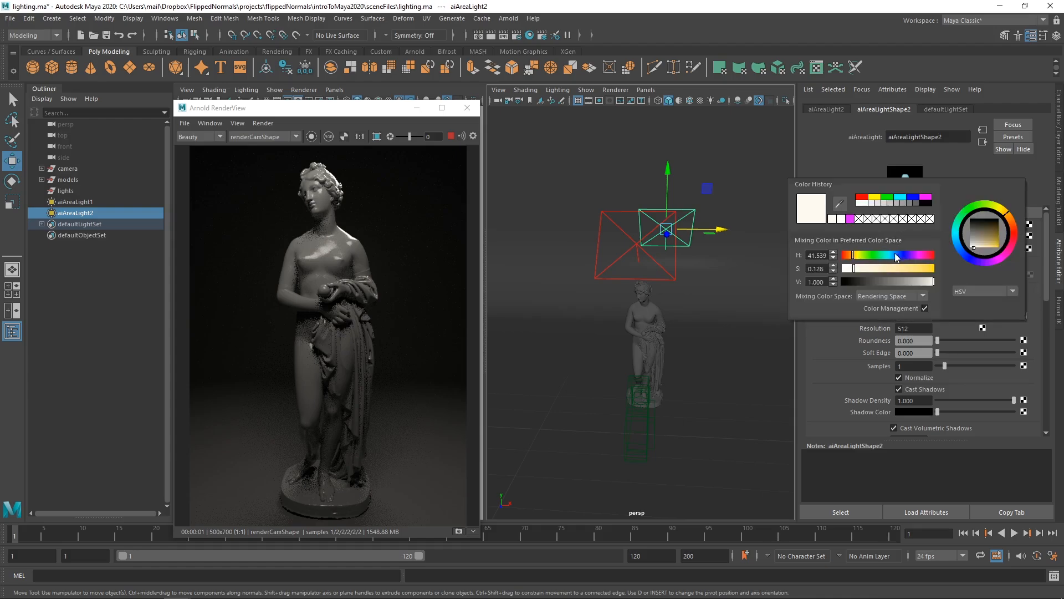
drag(895, 254, 916, 269)
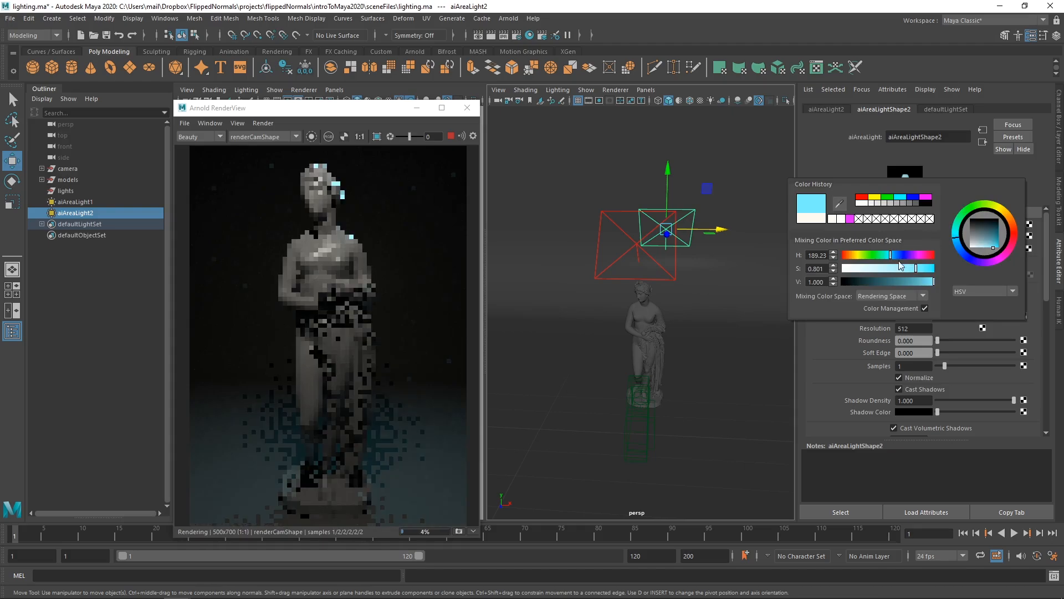
mouse_move(664, 283)
alt+mouse_down()
mouse_move(697, 289)
mouse_move(664, 279)
alt+mouse_up()
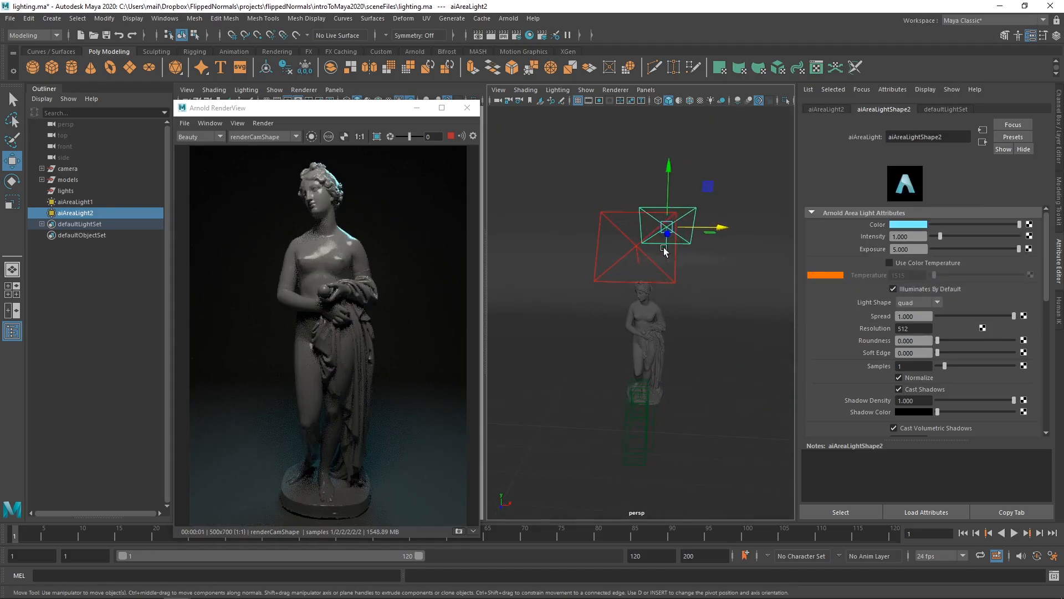
key(r)
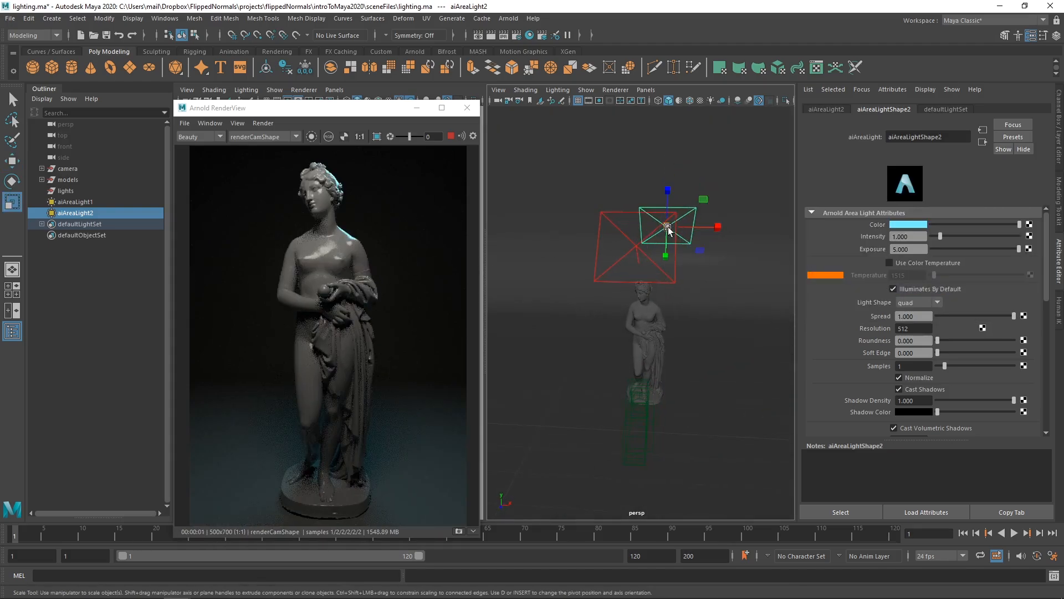
drag(667, 227, 708, 230)
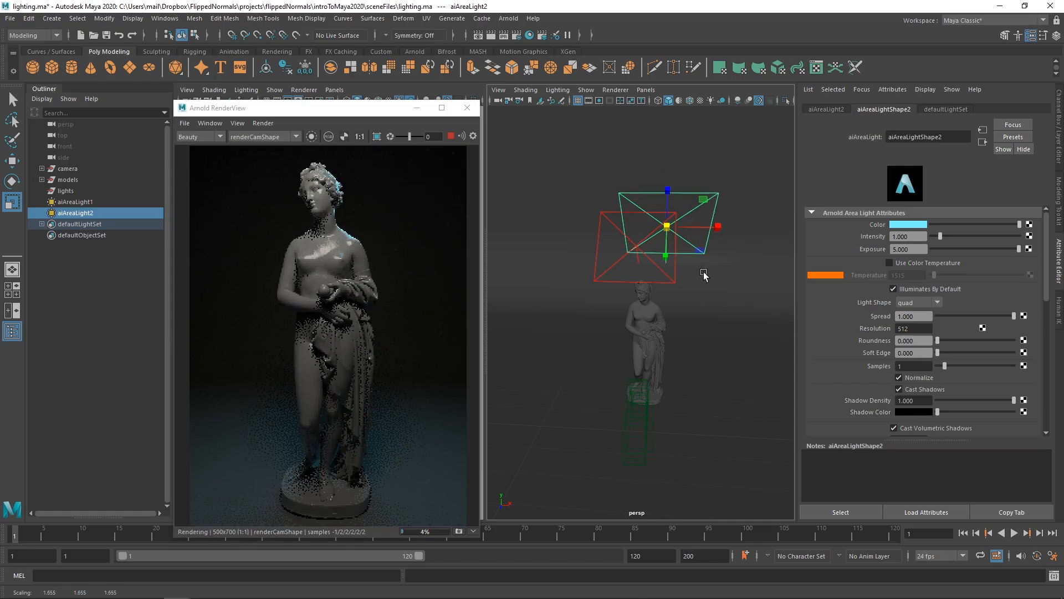
mouse_move(703, 268)
alt+mouse_down()
mouse_move(683, 248)
mouse_move(721, 247)
mouse_move(685, 261)
mouse_move(710, 266)
mouse_move(701, 268)
alt+mouse_up()
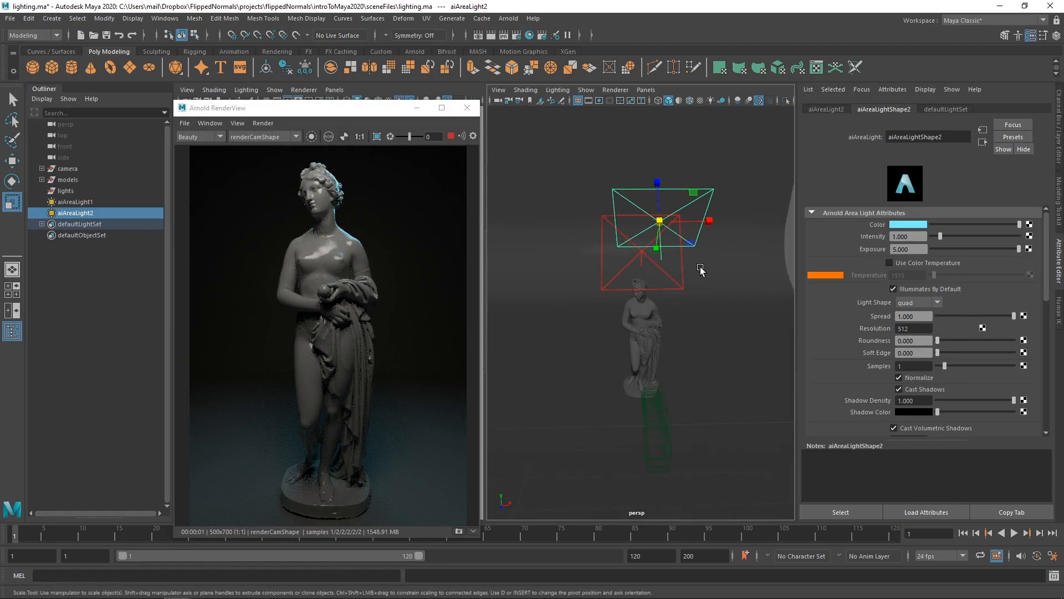
Rename the warm front light as key_lht and the blue back light as rim_lht.
click(678, 285)
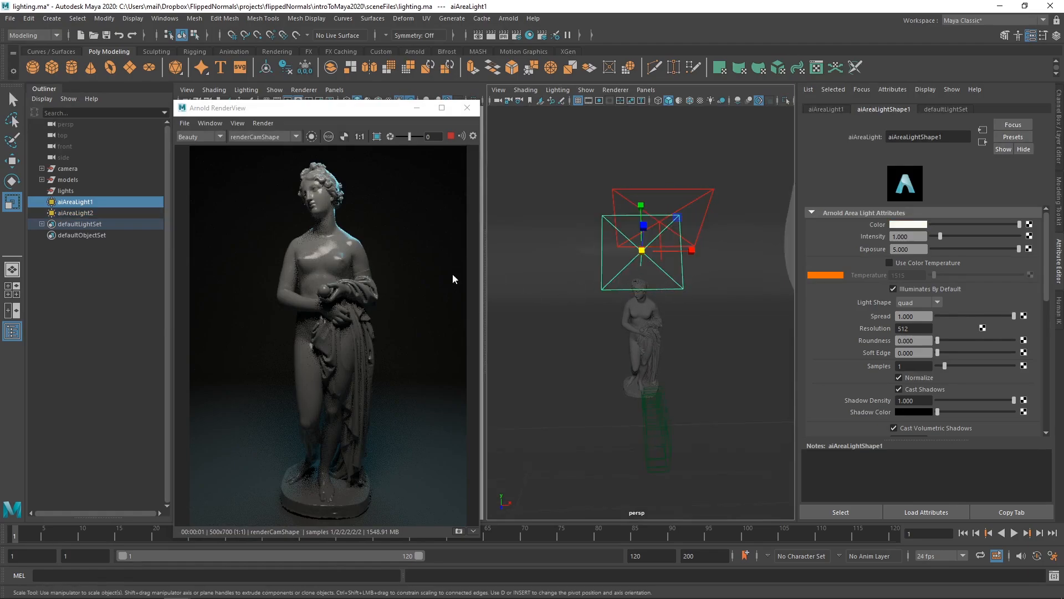
double_click(88, 203)
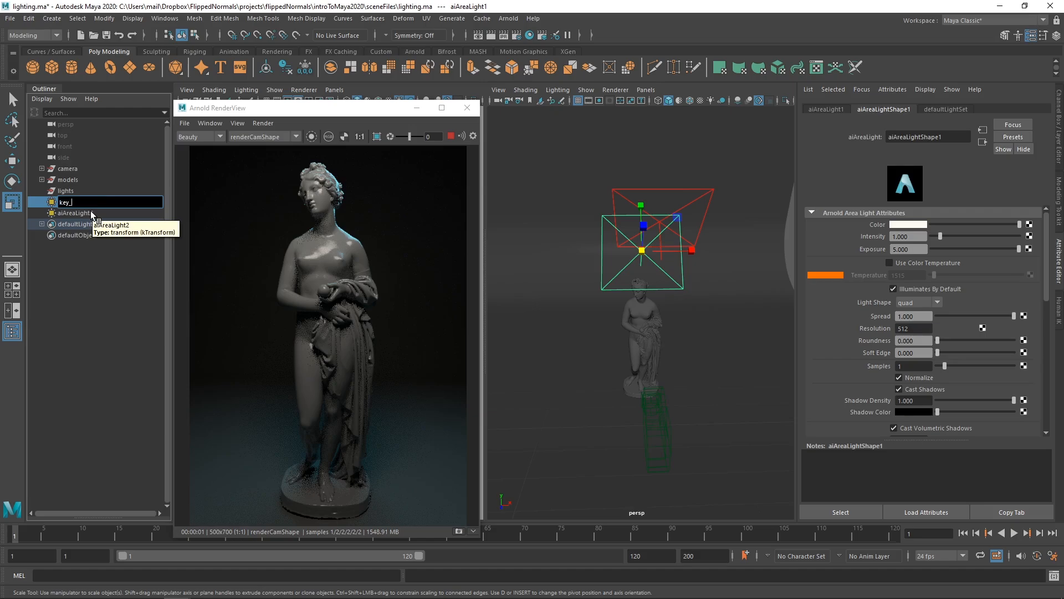
text(key_lht)
key(Return)
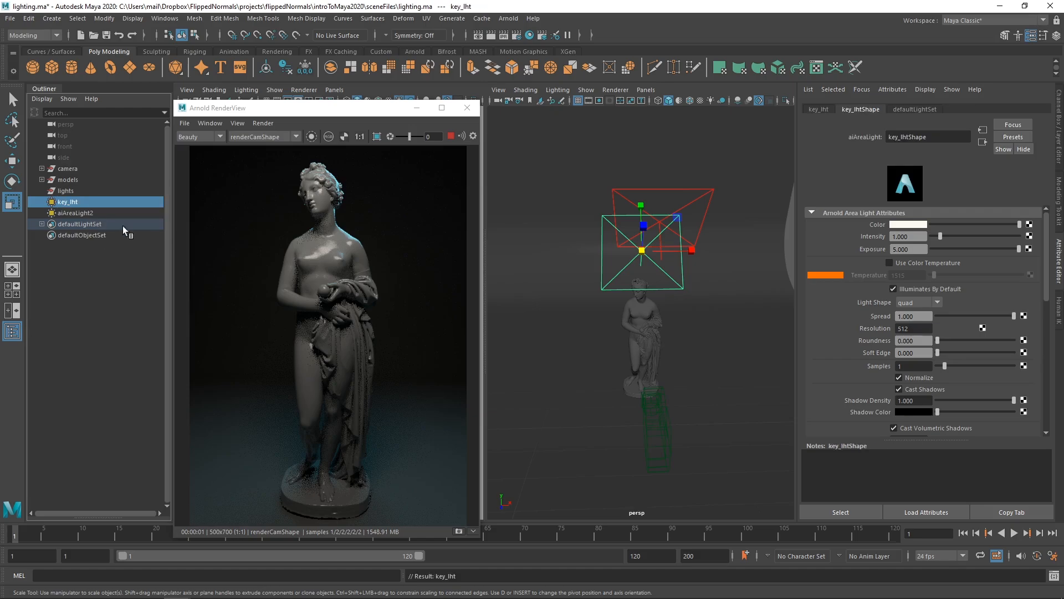
double_click(82, 212)
text(riom)
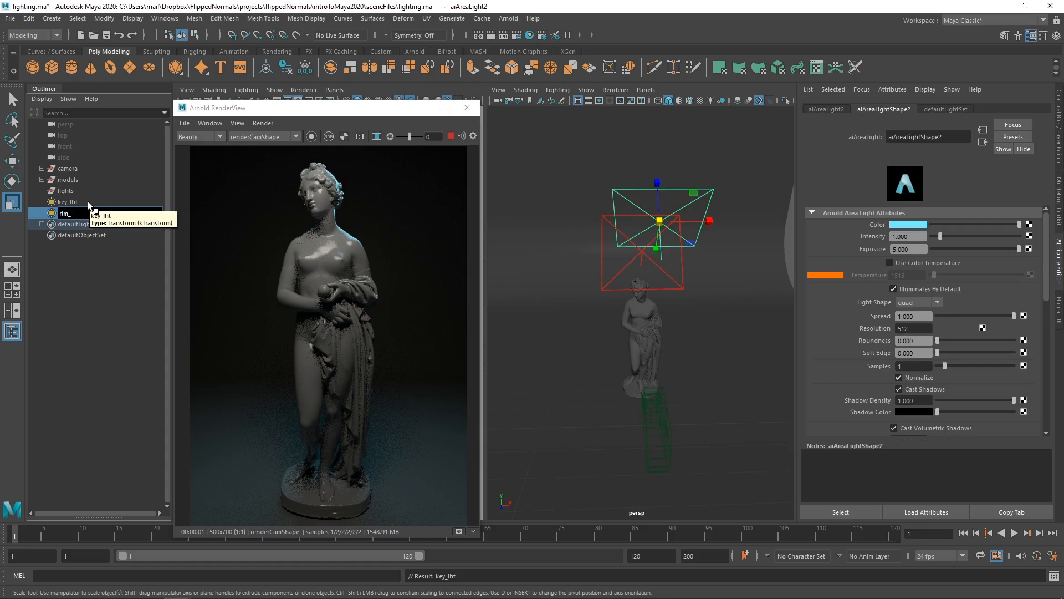
text(ht)
key(Return)
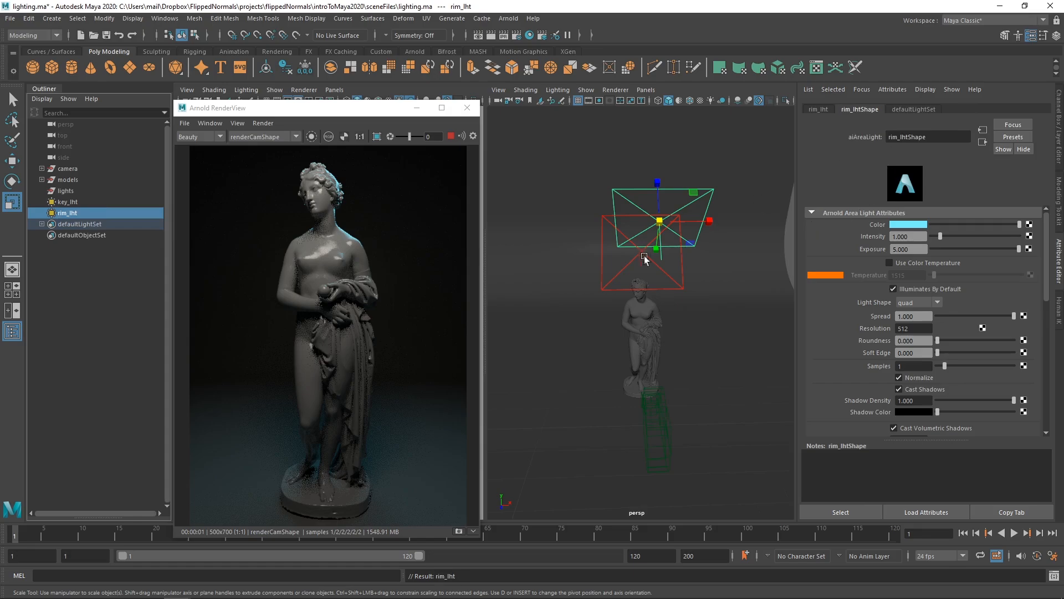
Move both key_lht and rim_lht into the lights group and expand the group.
click(684, 280)
click(690, 190)
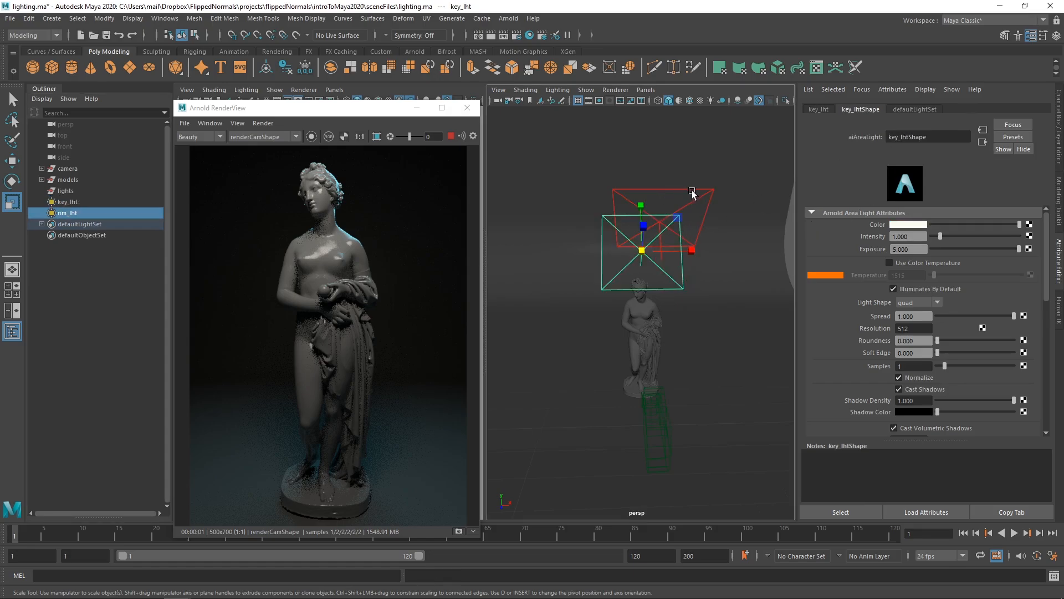
click(662, 270)
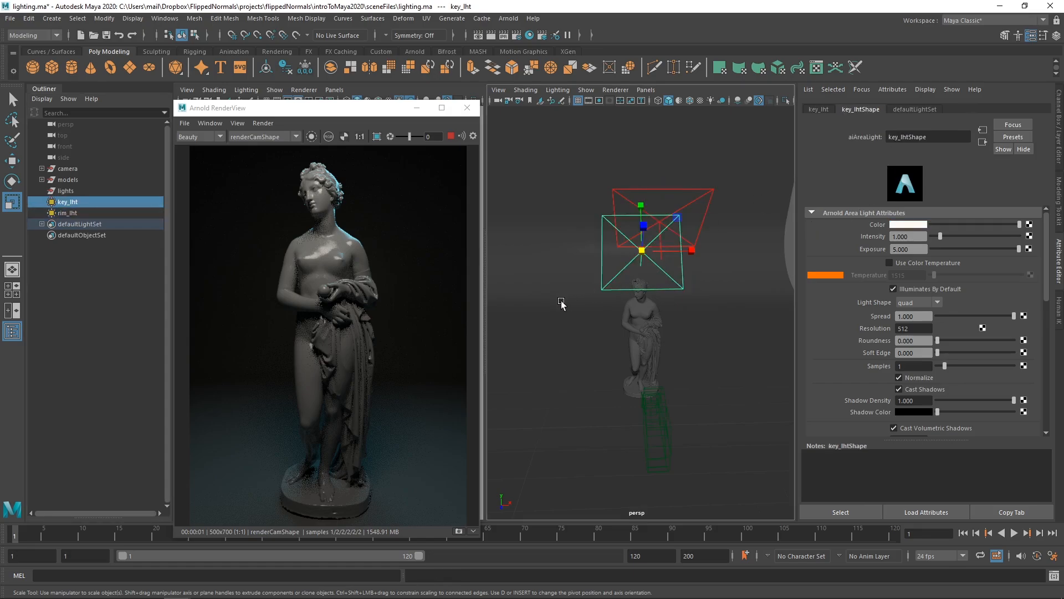
click(75, 214)
ctrl+click(78, 201)
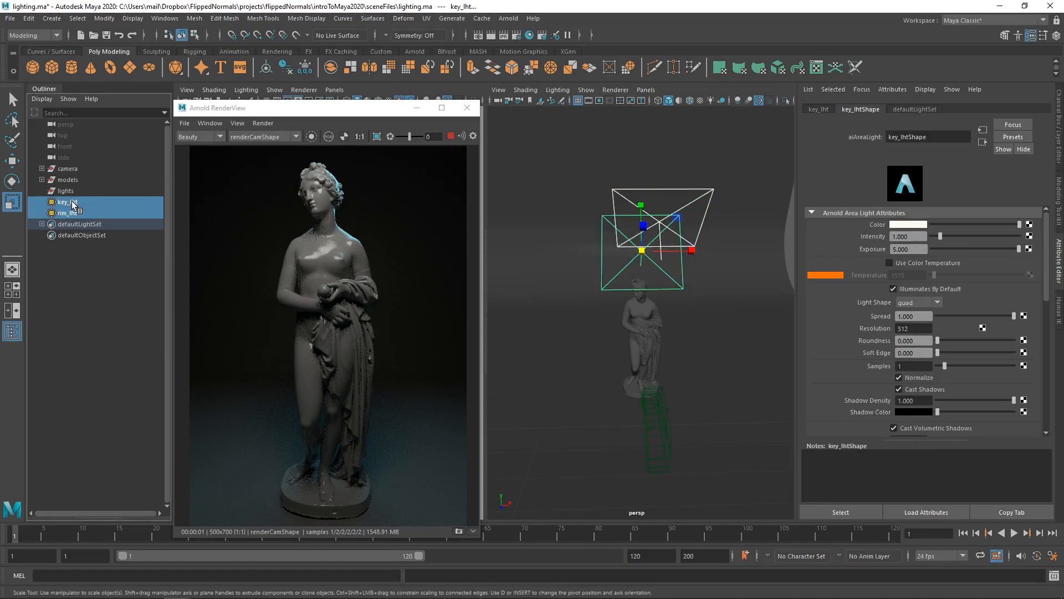
drag(73, 205, 56, 191)
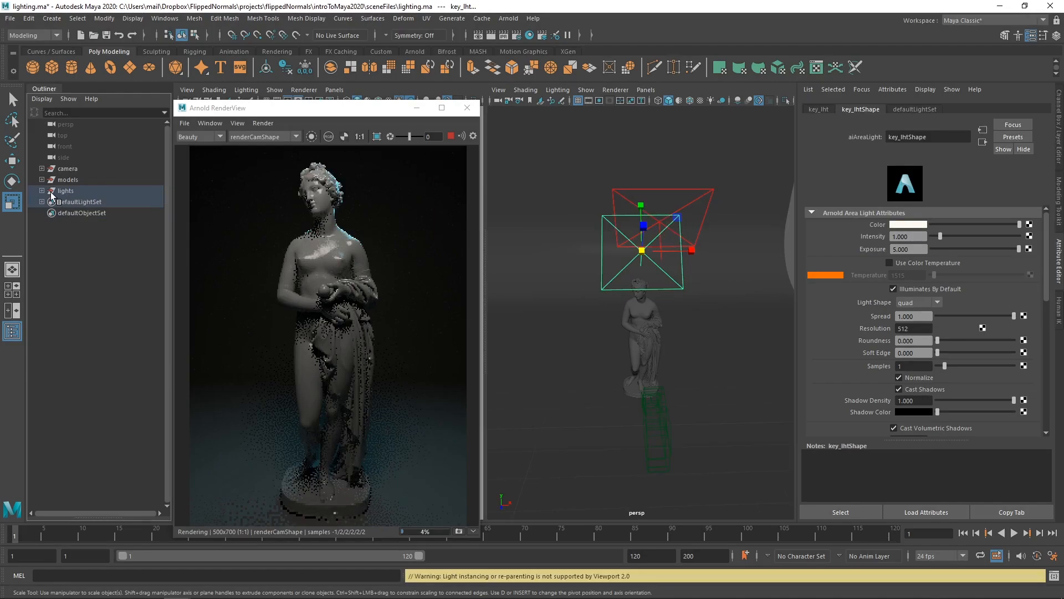
click(43, 190)
Select the rim and key lights in turn inside the lights group and undo the last visibility toggle.
click(77, 202)
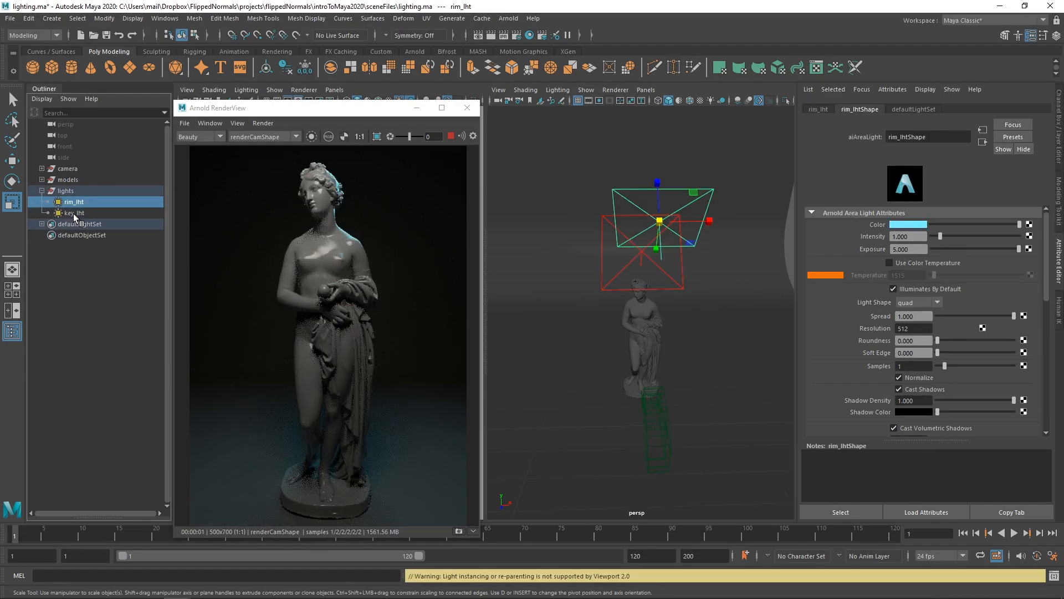
click(75, 214)
key(ctrl+z)
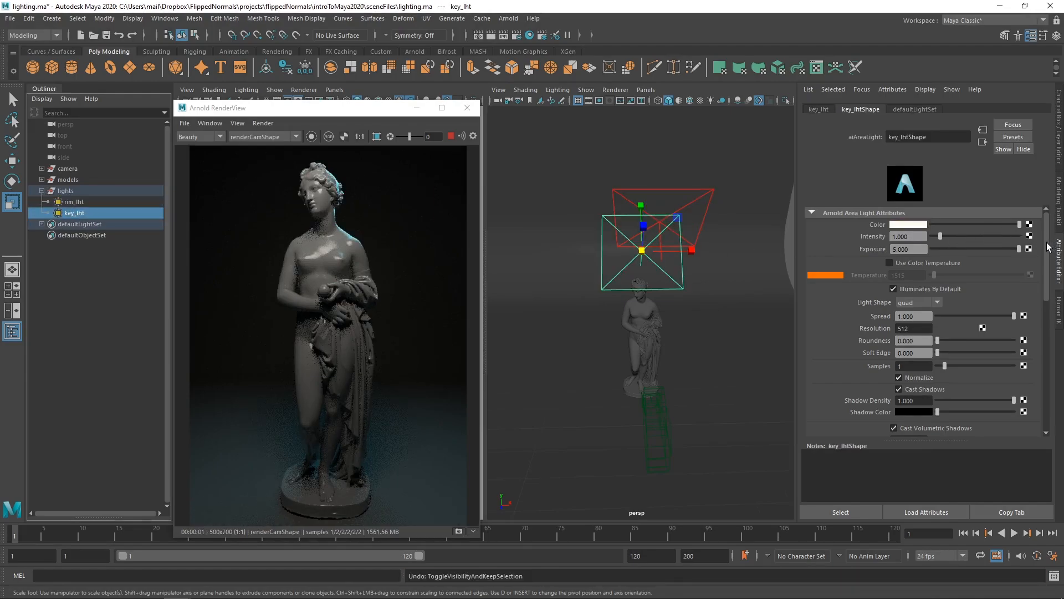
Try the rim light's camera visibility at 1 and return it to 0.
scroll(1048, 259, down, 1)
drag(1048, 259, 1047, 319)
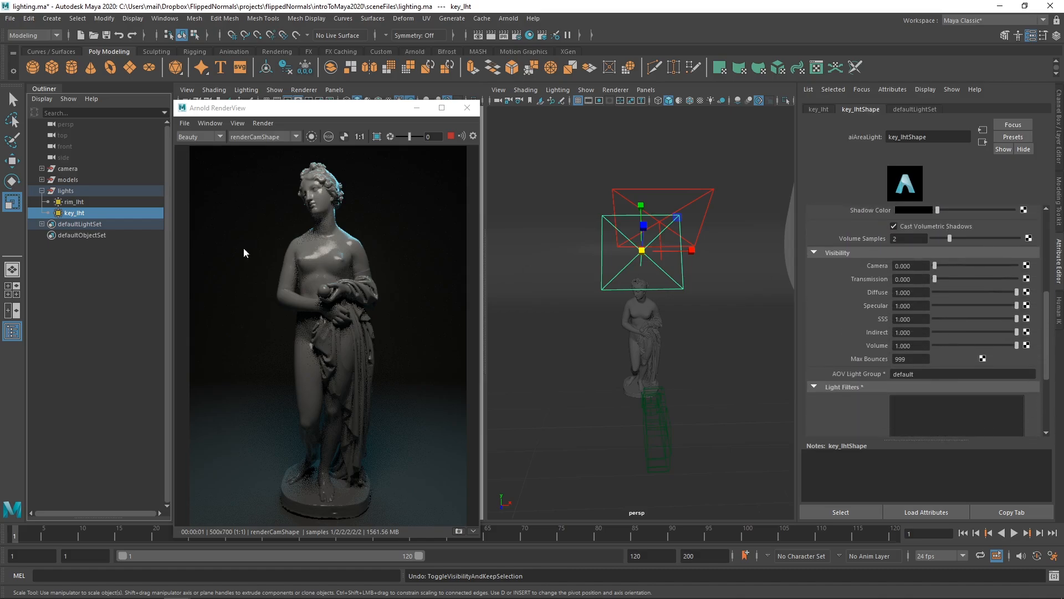
click(95, 202)
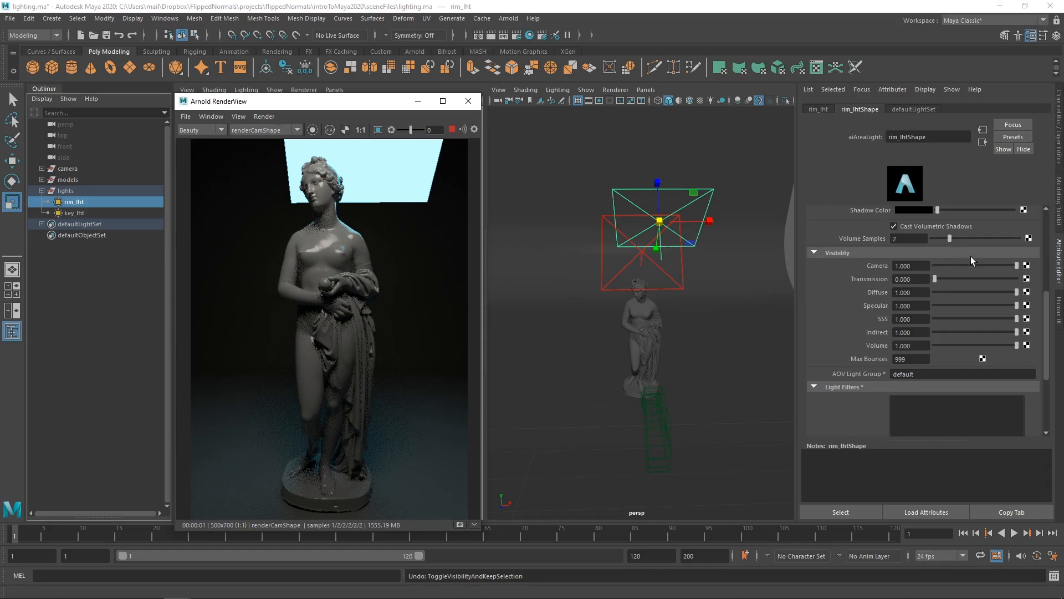
drag(1000, 265, 889, 266)
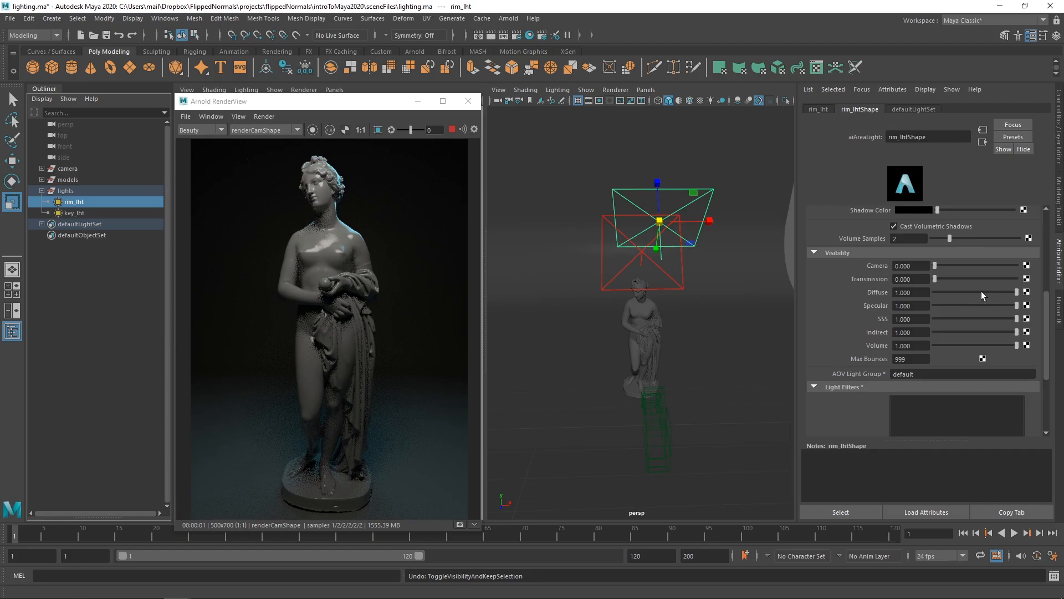
Try the rim light with diffuse visibility at 0 and with specular visibility lowered, undoing each change.
drag(981, 291, 848, 288)
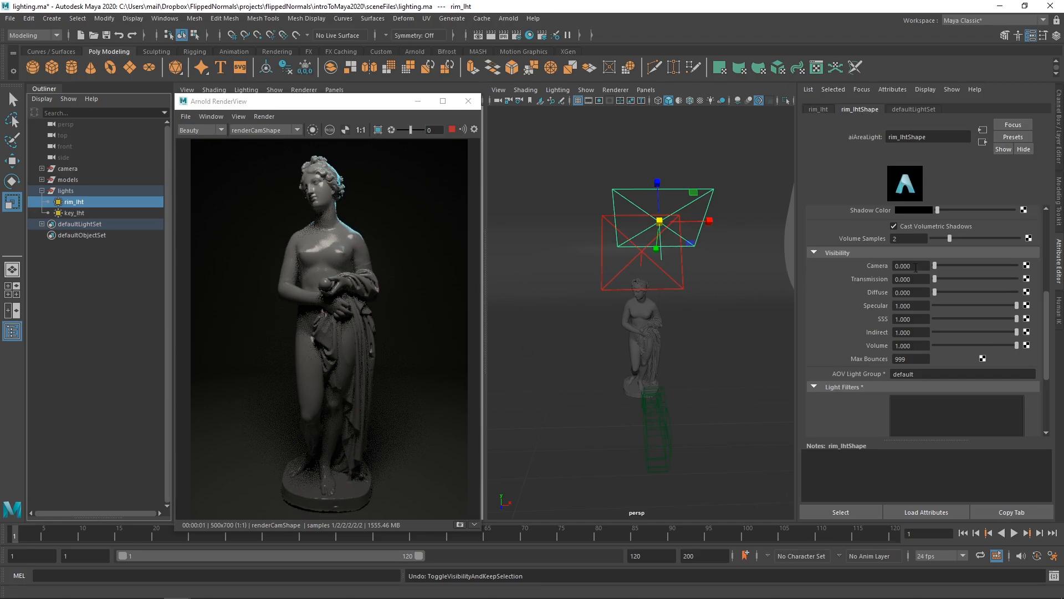
key(ctrl+z)
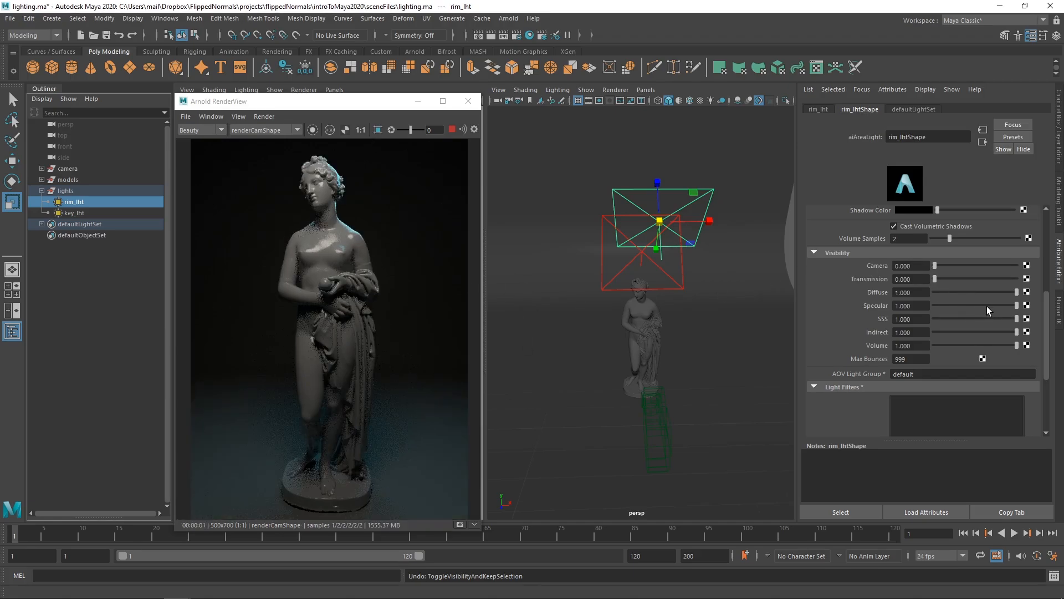
drag(990, 304, 912, 304)
key(ctrl+z)
Compare the key light with diffuse or specular visibility removed, leaving diffuse at 1 and specular at 0.
click(677, 281)
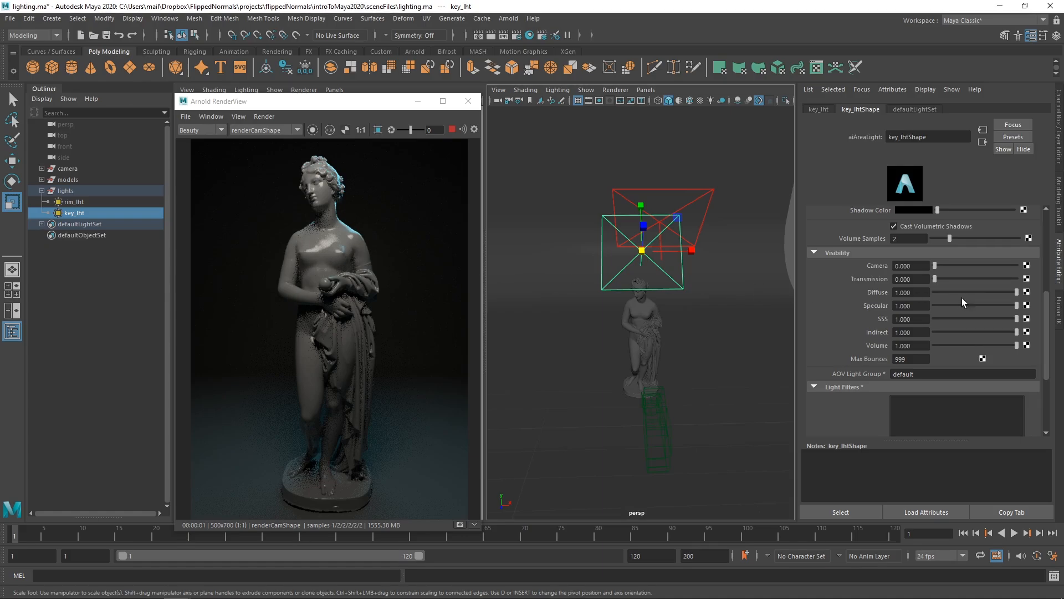
drag(983, 302, 883, 304)
drag(935, 305, 856, 285)
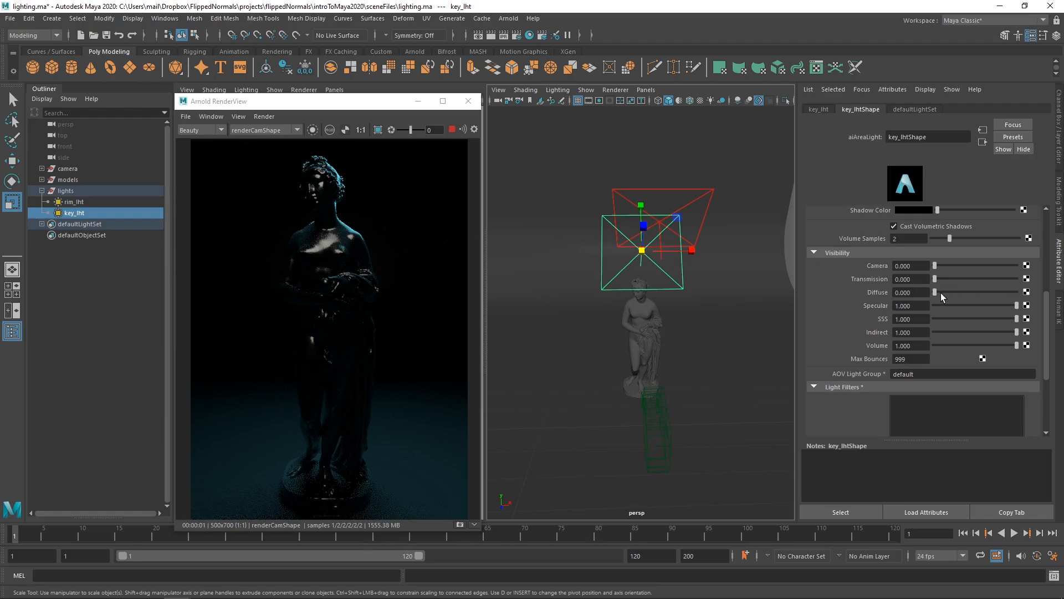
drag(940, 293, 1026, 299)
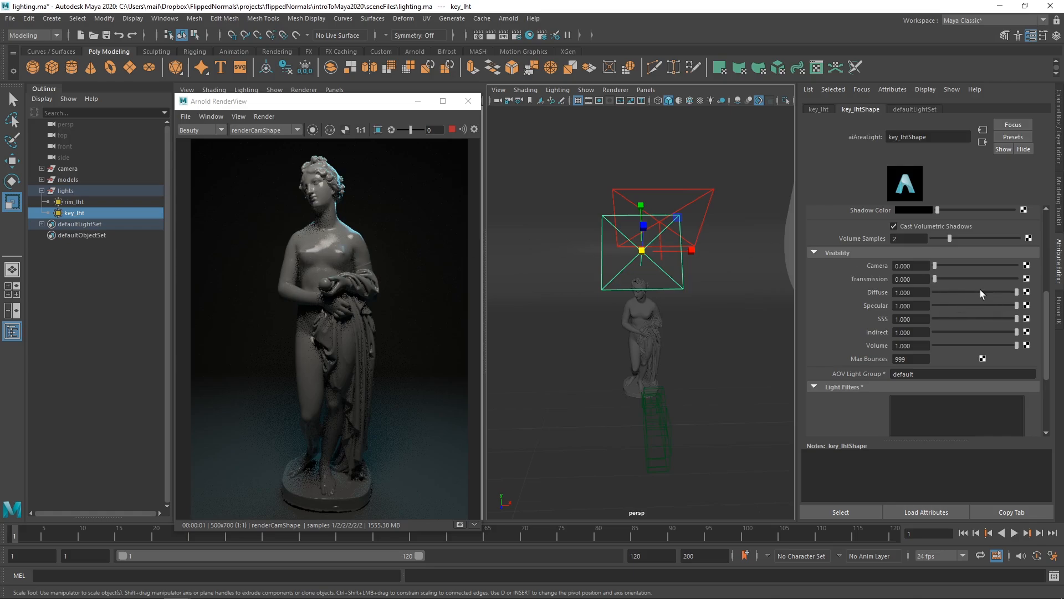
drag(976, 302, 880, 296)
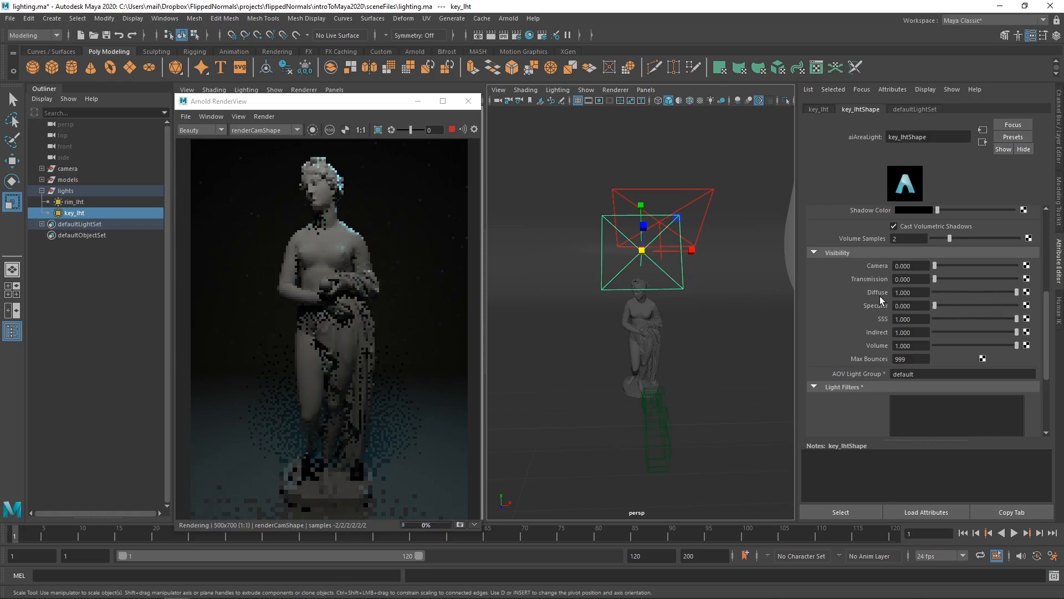
Duplicate the key light beside the original and set the duplicate's diffuse visibility to 0 and specular to 1.
mouse_move(614, 294)
alt+mouse_down()
mouse_move(627, 281)
mouse_move(719, 285)
alt+mouse_up()
key(w)
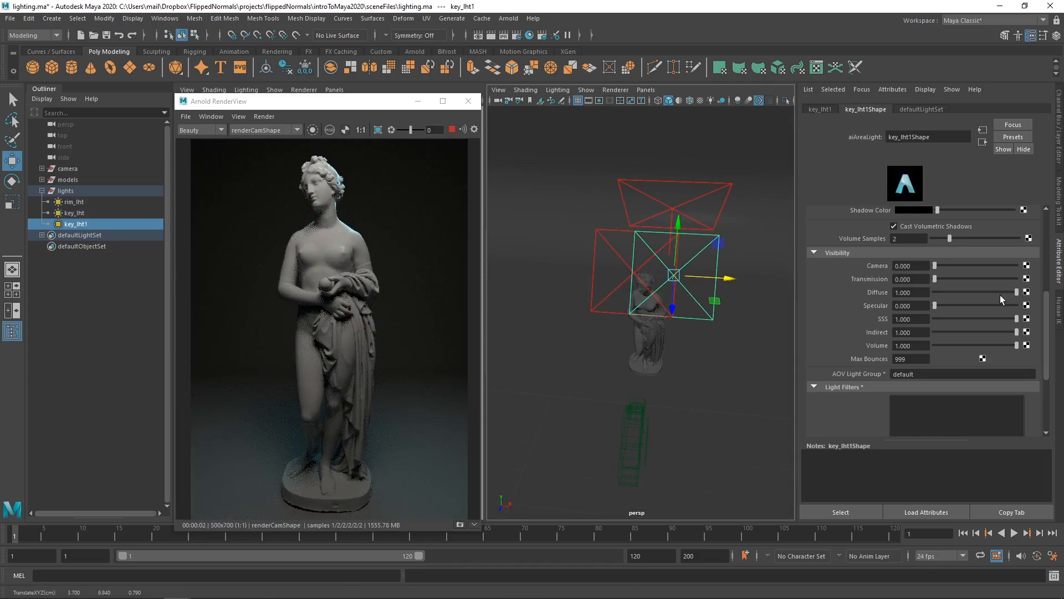
drag(992, 305, 910, 288)
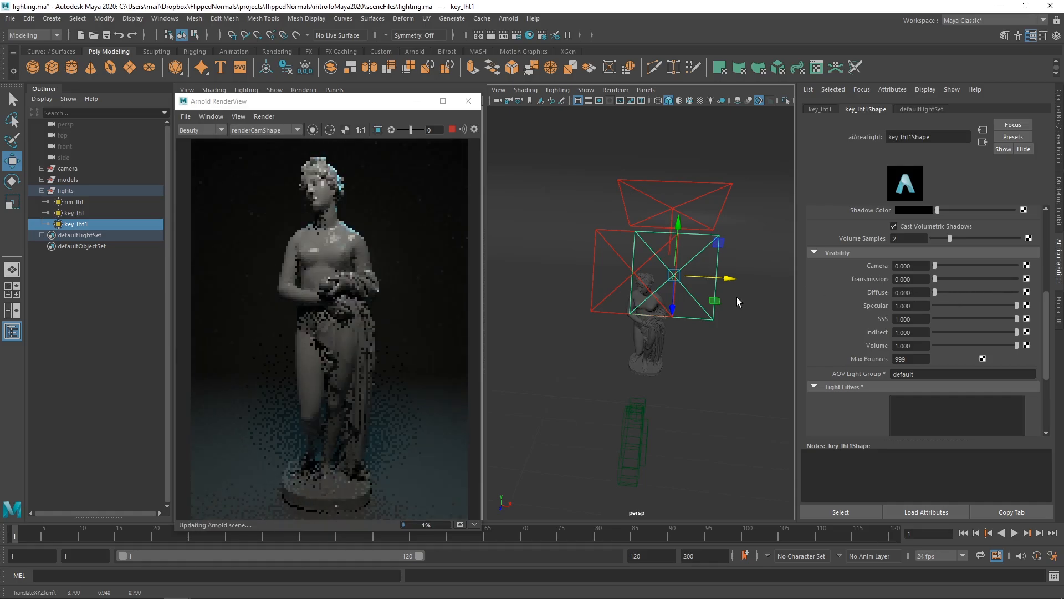
Reposition the specular-only key light in front of the statue to shift the highlights in the render.
mouse_move(675, 275)
mouse_down()
mouse_move(647, 297)
mouse_move(639, 288)
mouse_move(657, 263)
mouse_move(668, 274)
mouse_up()
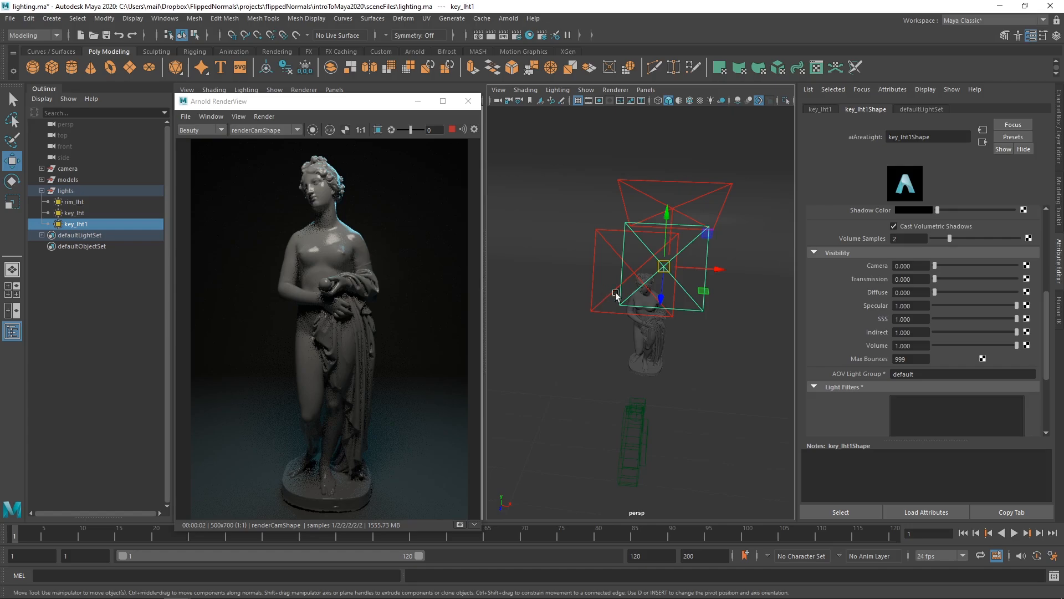
drag(664, 266, 660, 275)
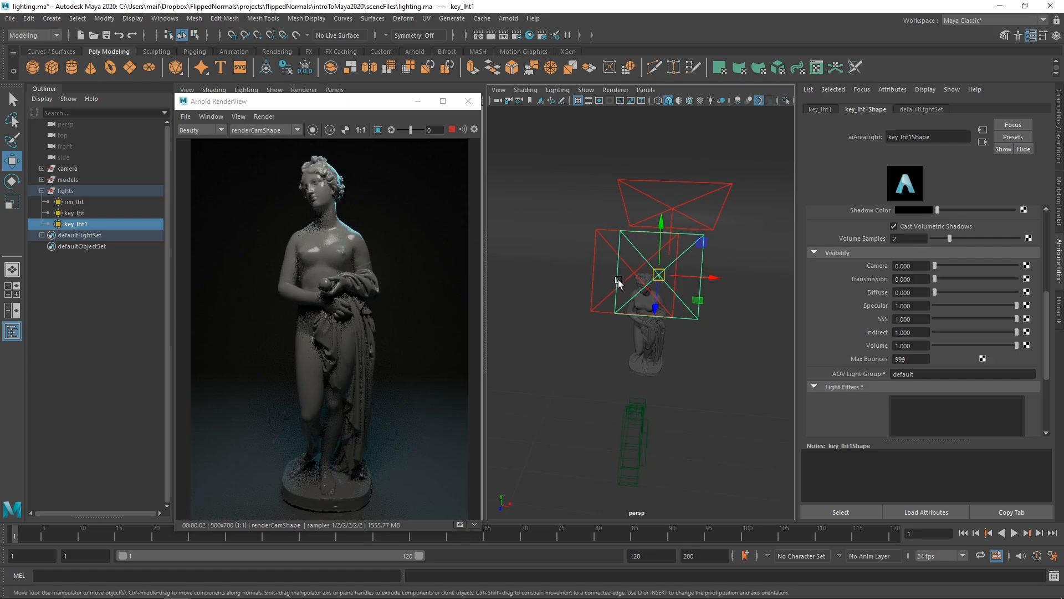
Delete the specular-only duplicate key light and set the original key light's specular visibility back to 1.
drag(652, 272, 648, 274)
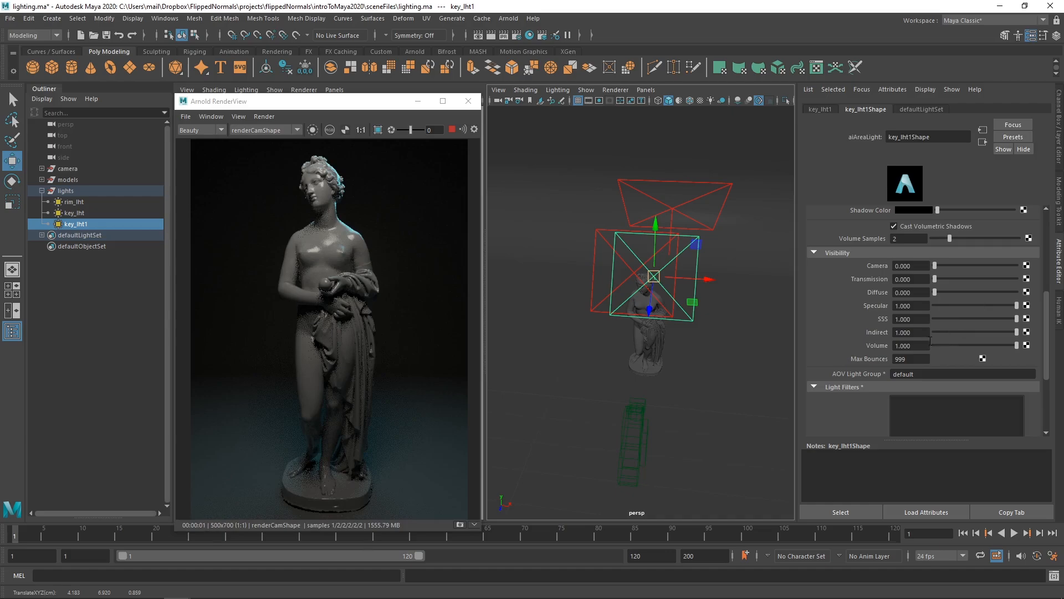
click(452, 129)
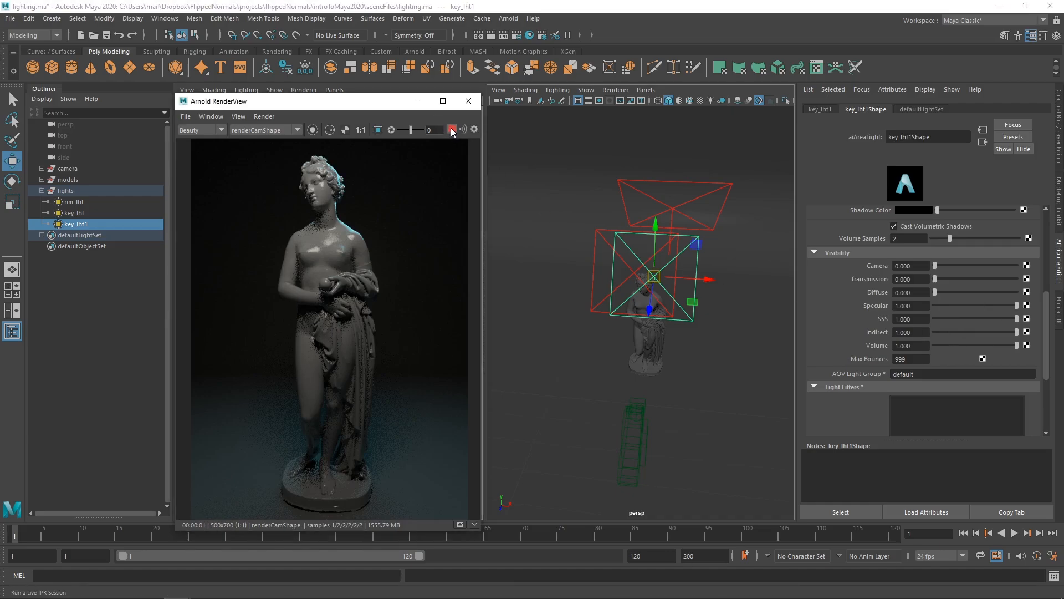
click(88, 224)
key(Delete)
click(87, 214)
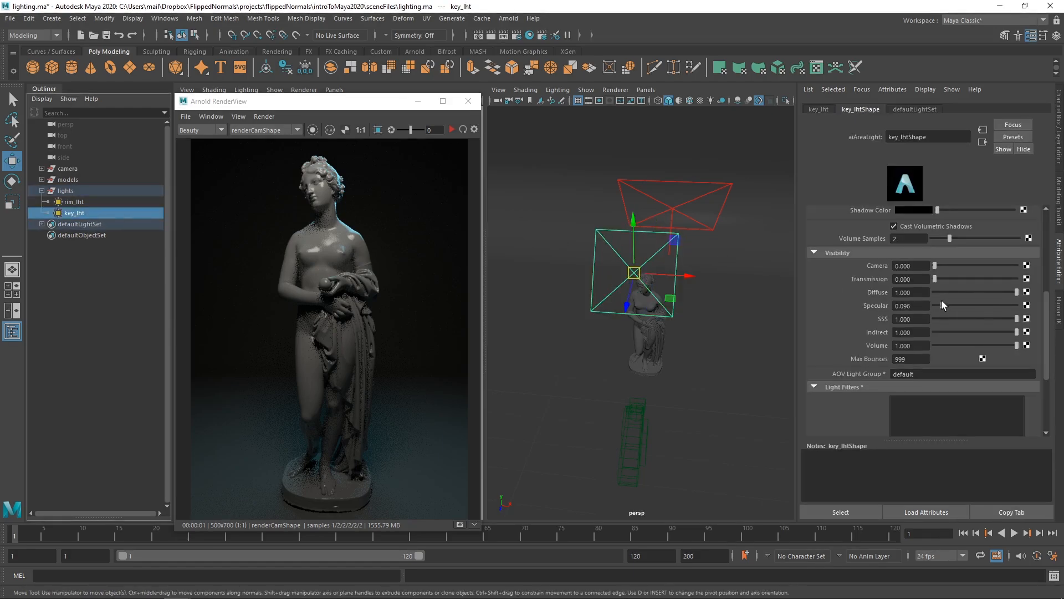
drag(943, 301, 1023, 305)
click(453, 130)
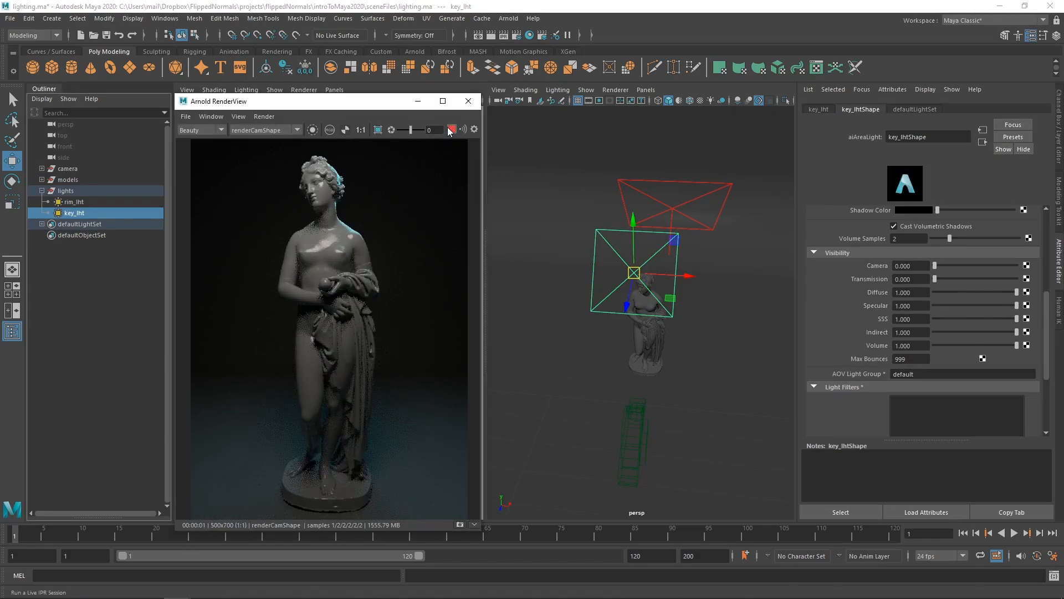
Toggle the visibility of the rim and key lights together to compare the live render with and without them.
click(450, 131)
ctrl+click(80, 201)
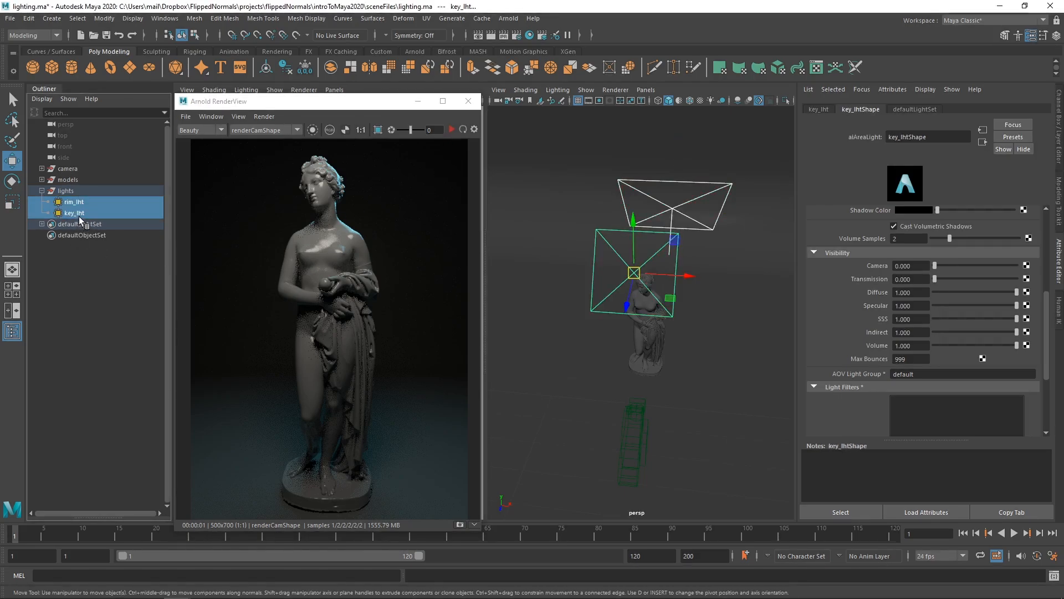
key(h)
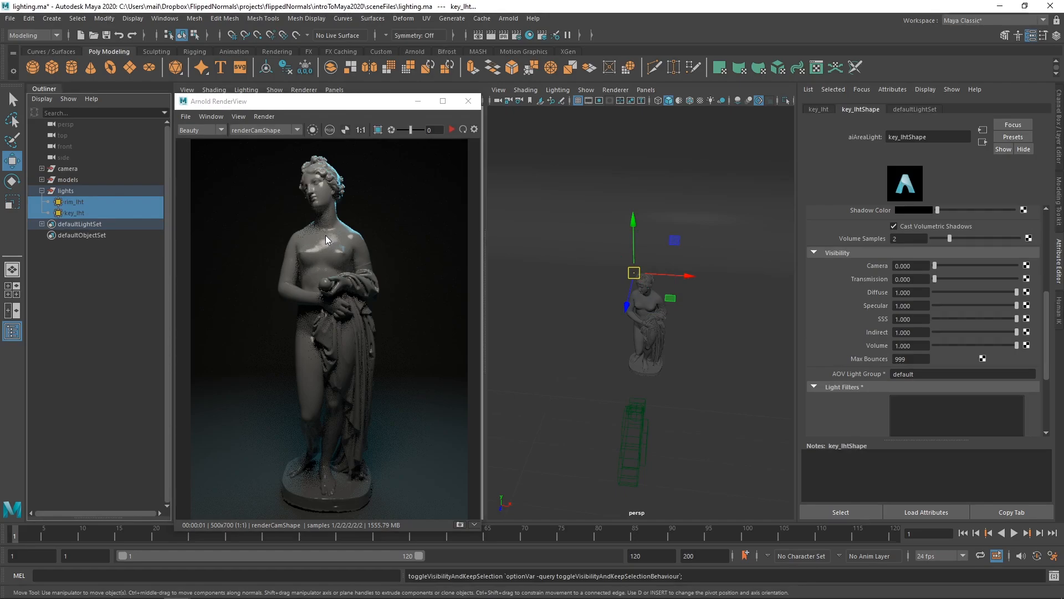
click(452, 129)
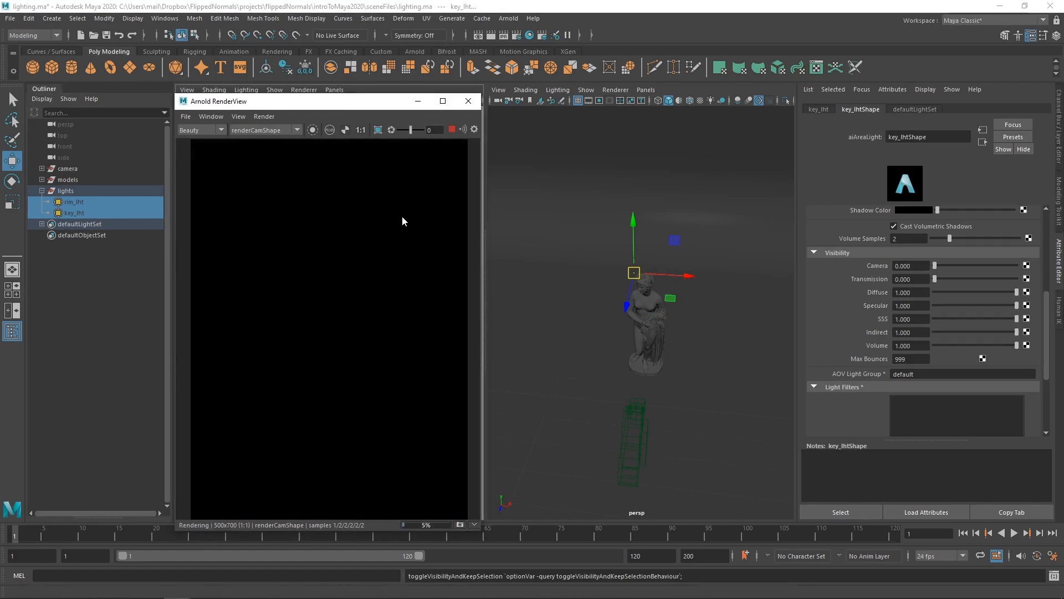
key(h)
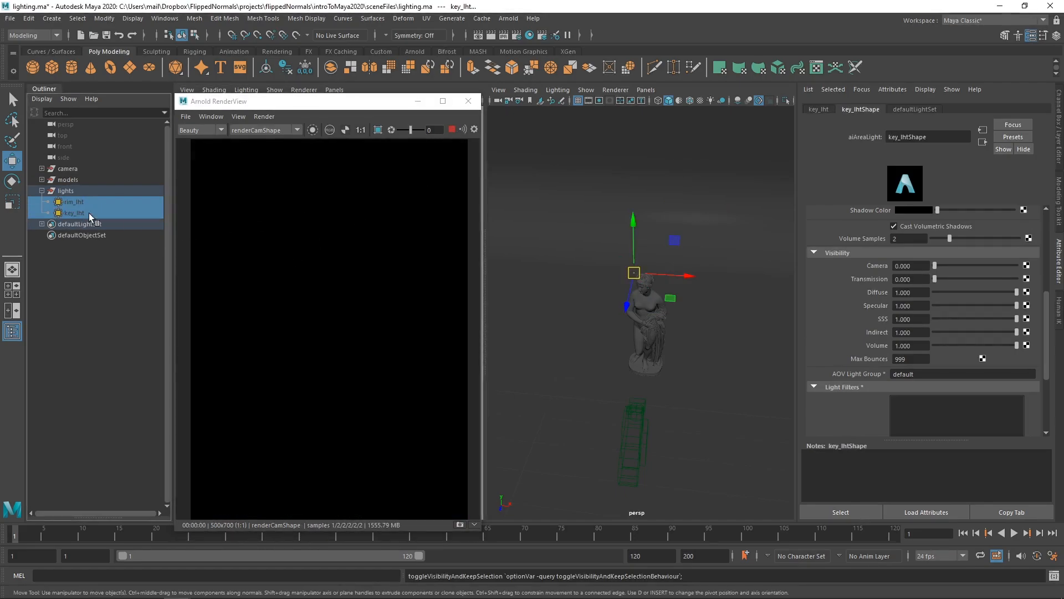
key(h)
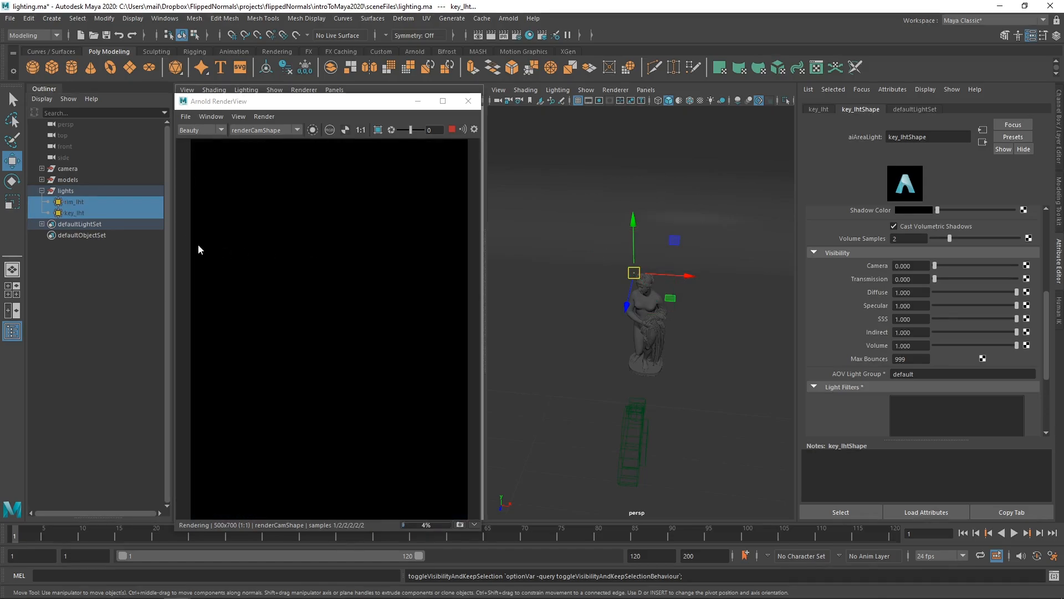
key(h)
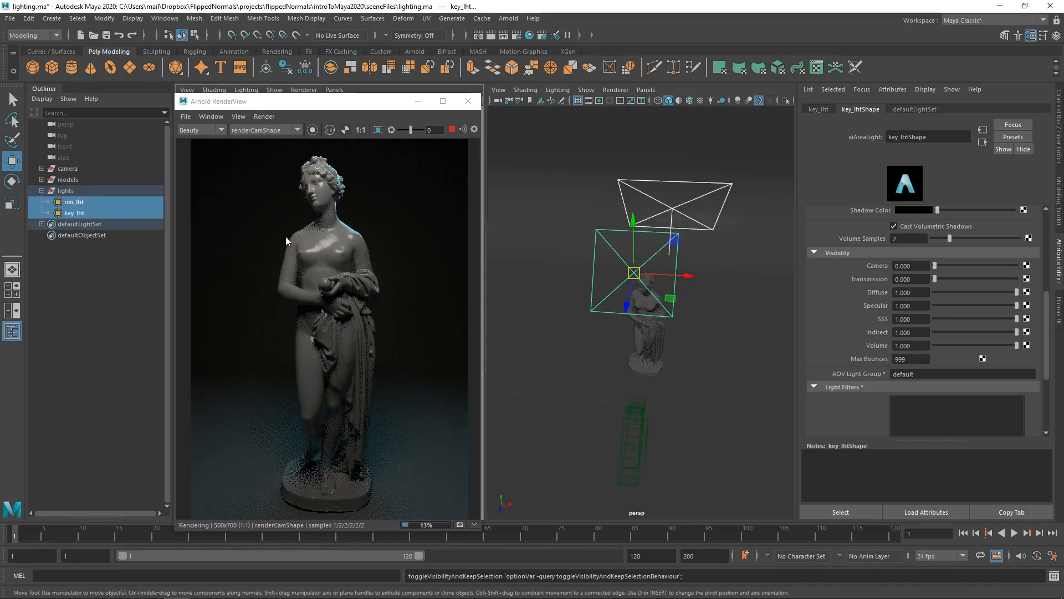
key(h)
key(h)
Update the full scene in the Arnold render view and hide both the rim and key lights.
click(239, 117)
mouse_move(221, 117)
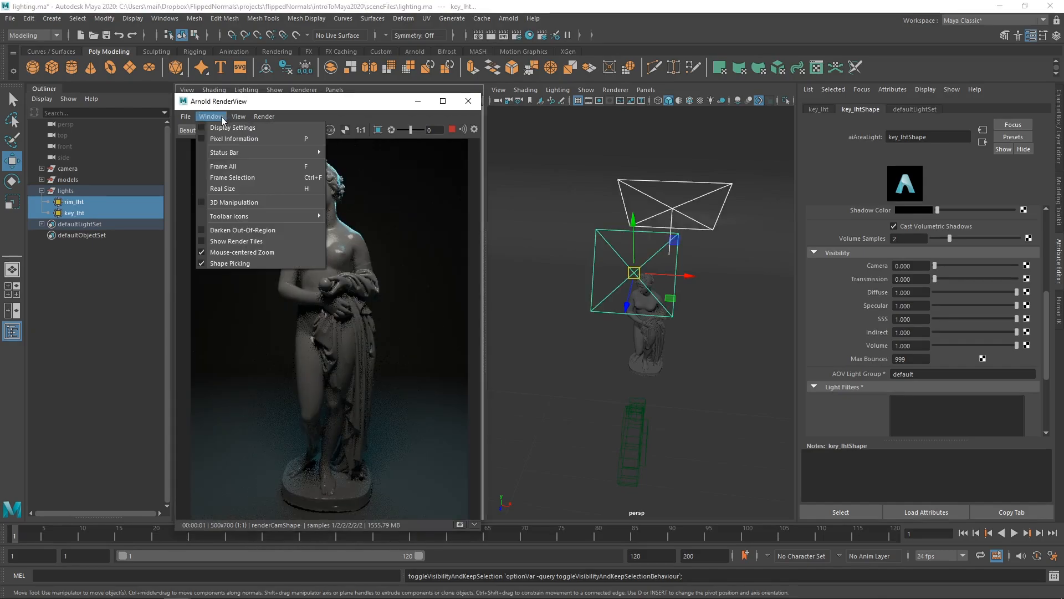
mouse_move(268, 117)
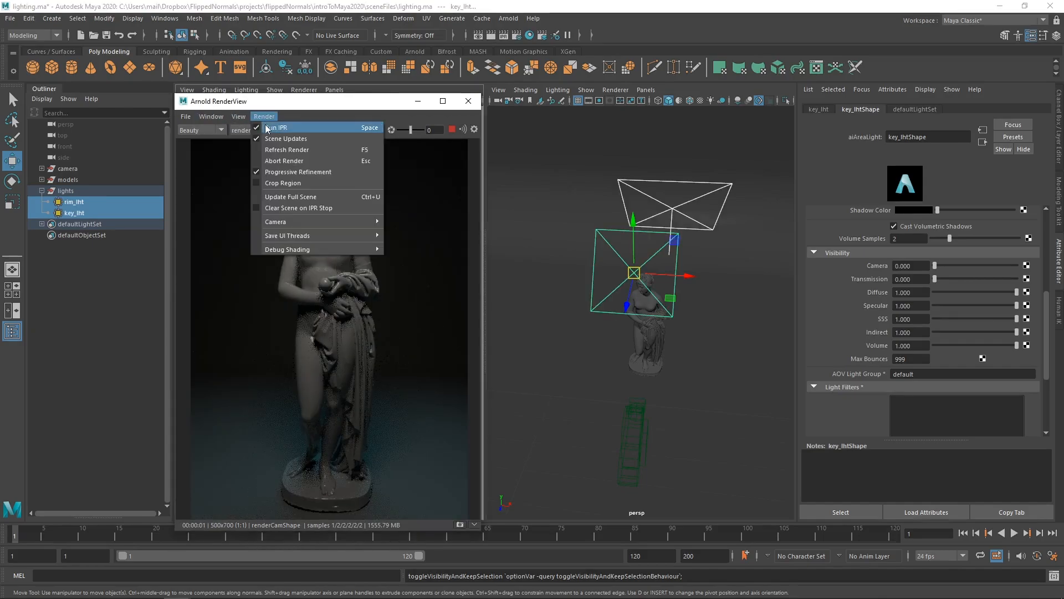
click(347, 196)
ctrl+click(76, 213)
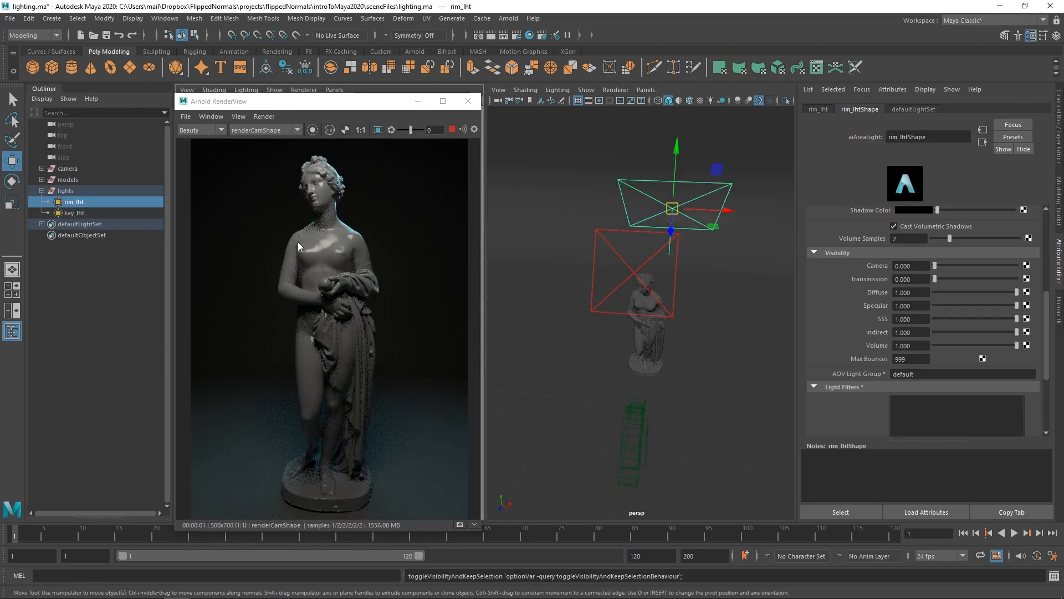
shift+click(70, 214)
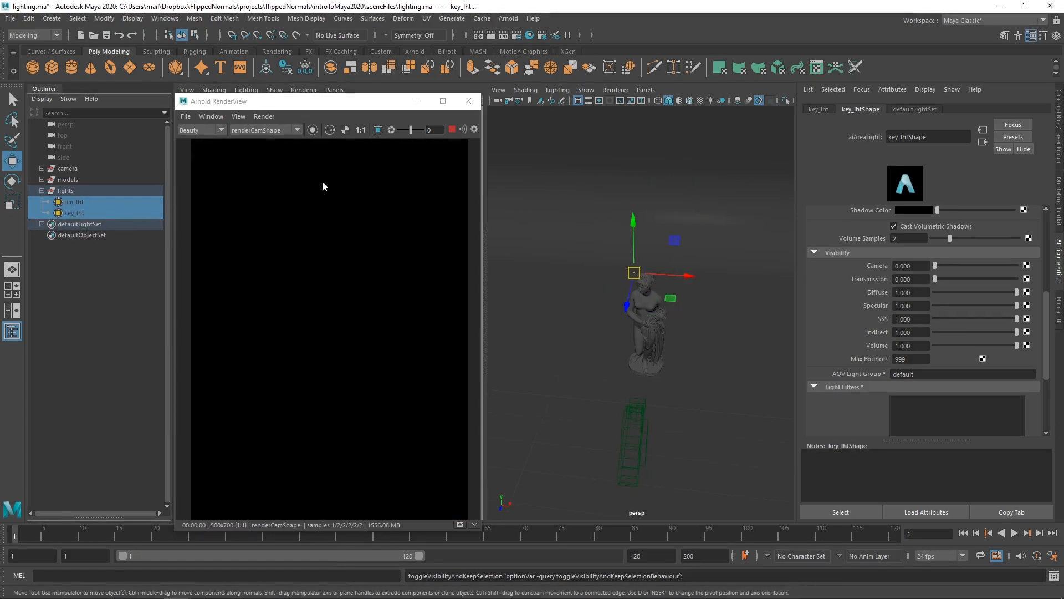
Create a directional light and raise it about 3.5 units in front of the statue.
click(54, 20)
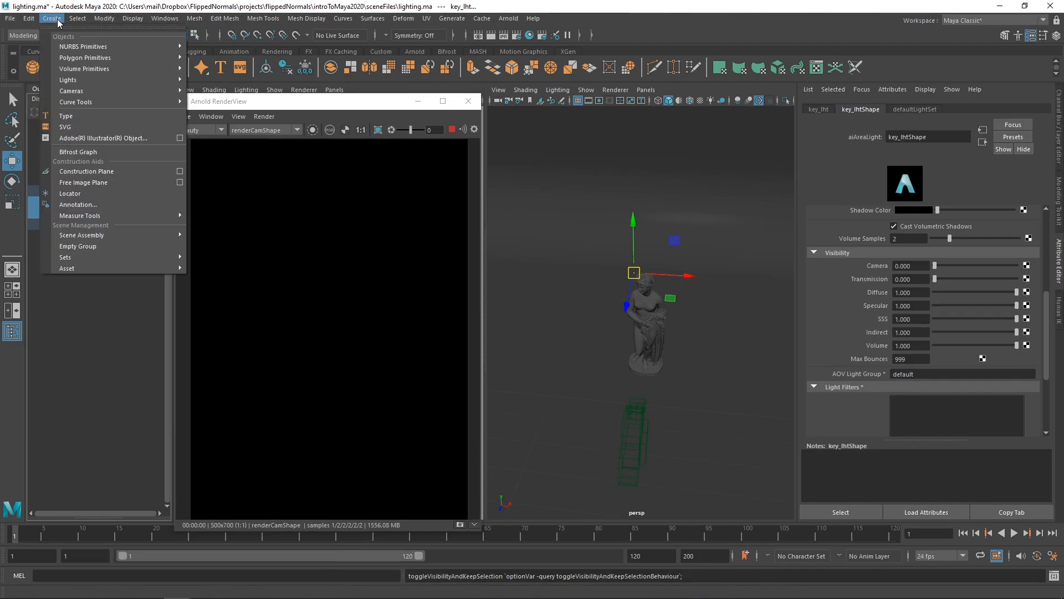
mouse_move(83, 79)
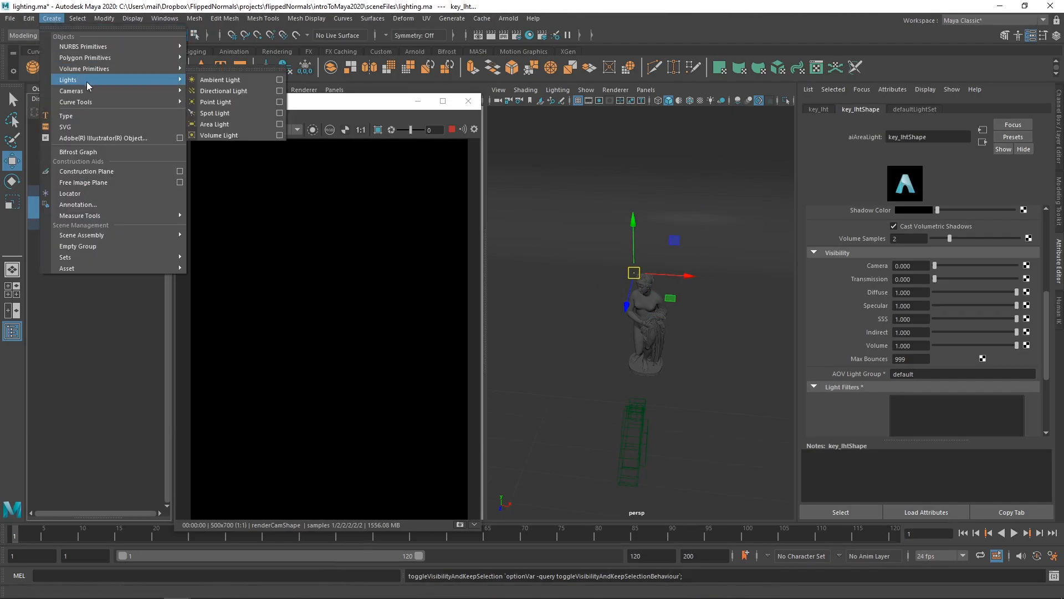
click(212, 71)
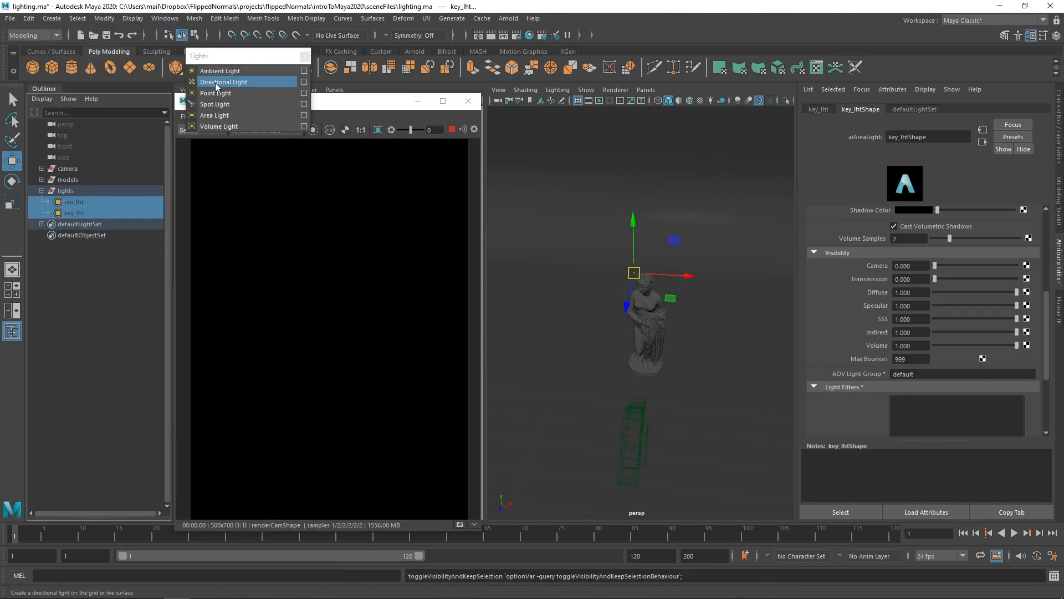
click(215, 82)
alt+drag(643, 345, 528, 325)
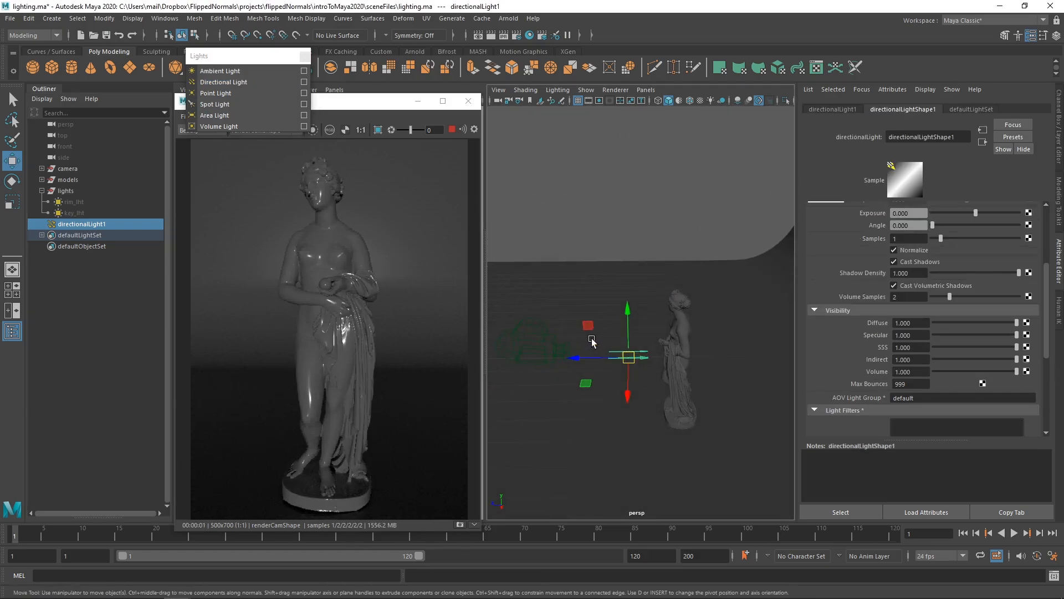
alt+drag(589, 341, 640, 208)
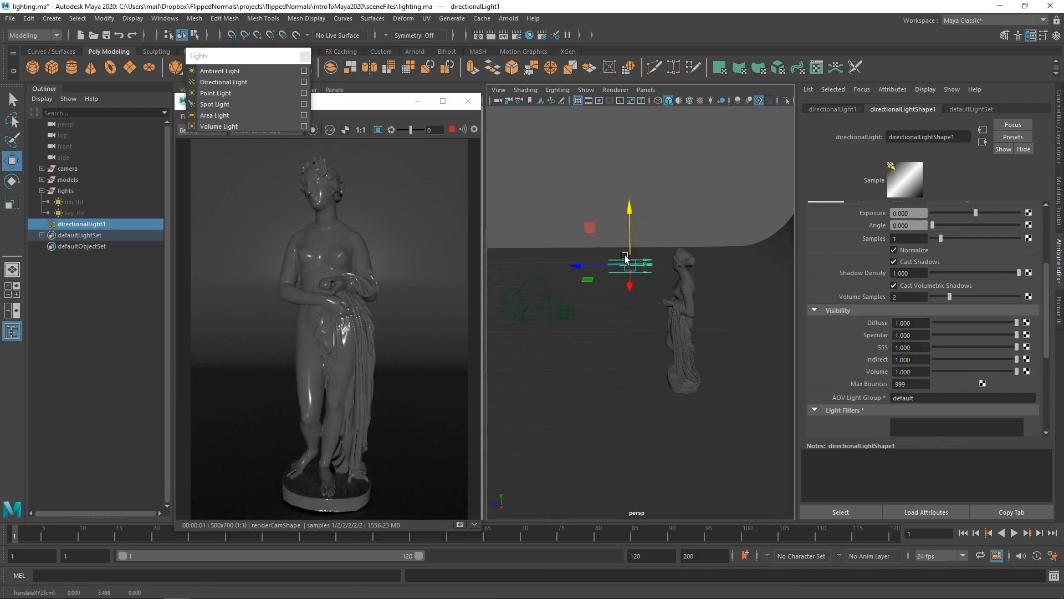
alt+right_drag(632, 274, 692, 377)
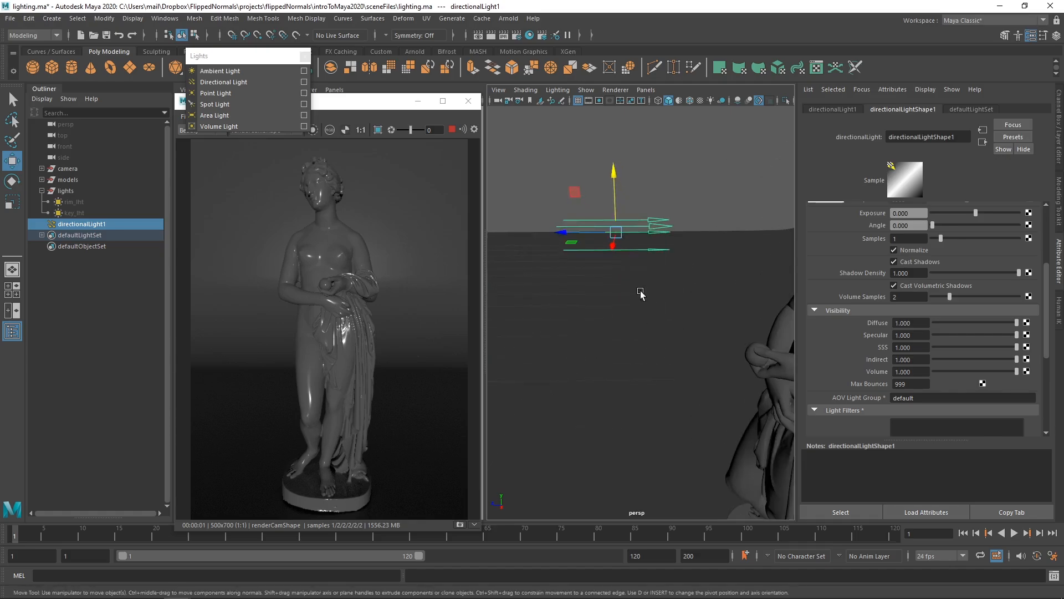
alt+drag(641, 294, 631, 257)
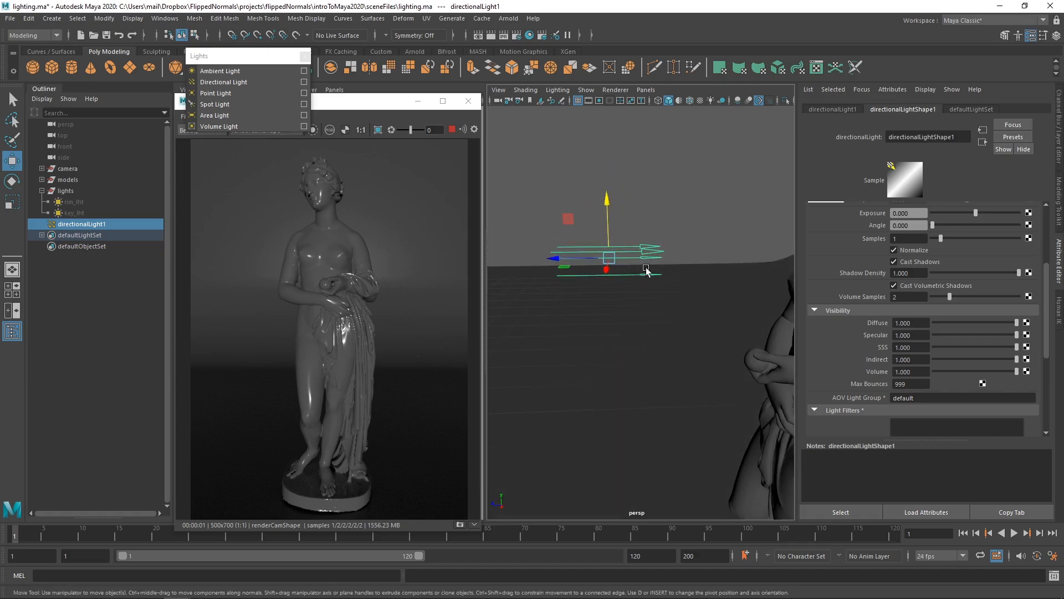
alt+right_drag(666, 259, 631, 267)
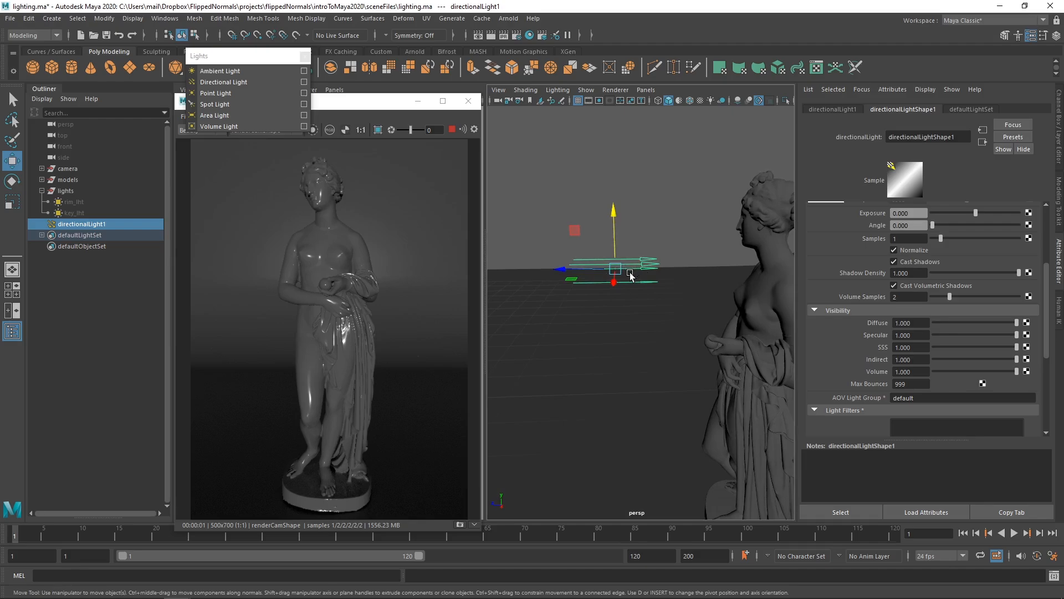
Rotate the directional light steeply downward and turn it sideways to change where the statue's shadows fall.
key(e)
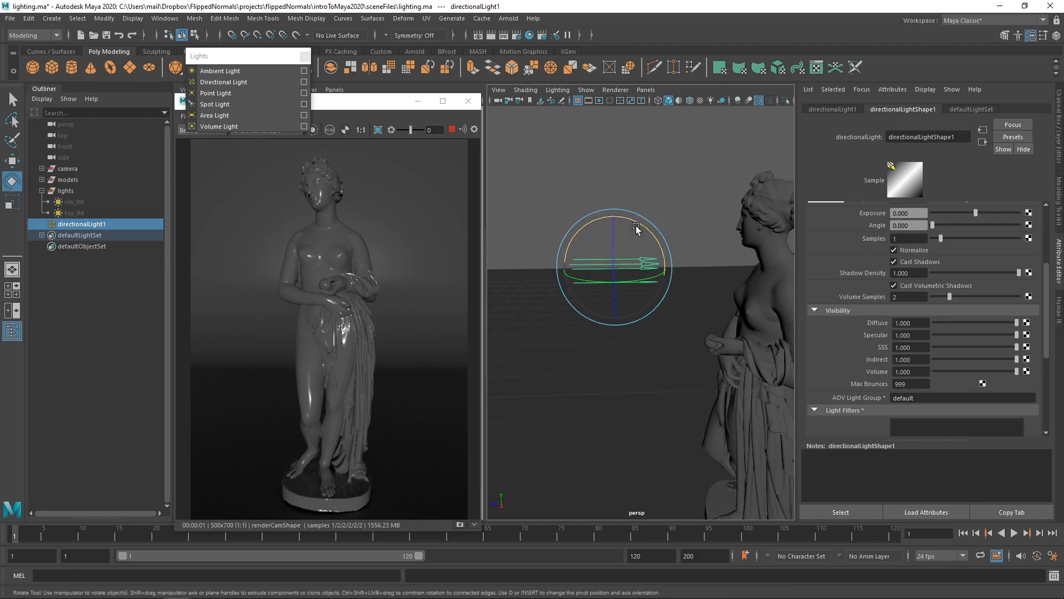
drag(637, 225, 647, 255)
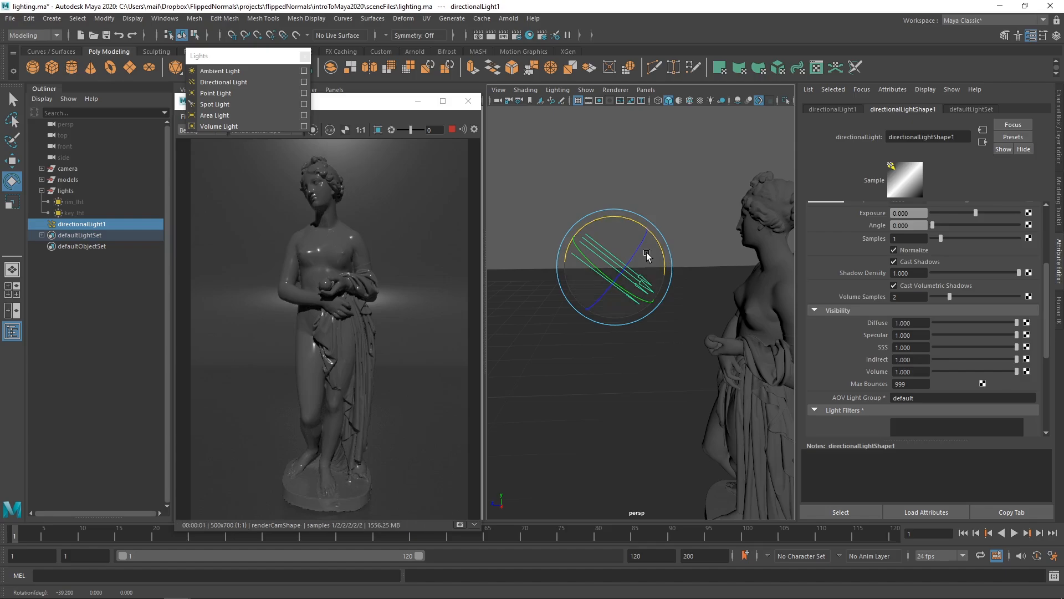
mouse_move(657, 246)
mouse_down()
mouse_move(667, 248)
mouse_move(661, 260)
mouse_up()
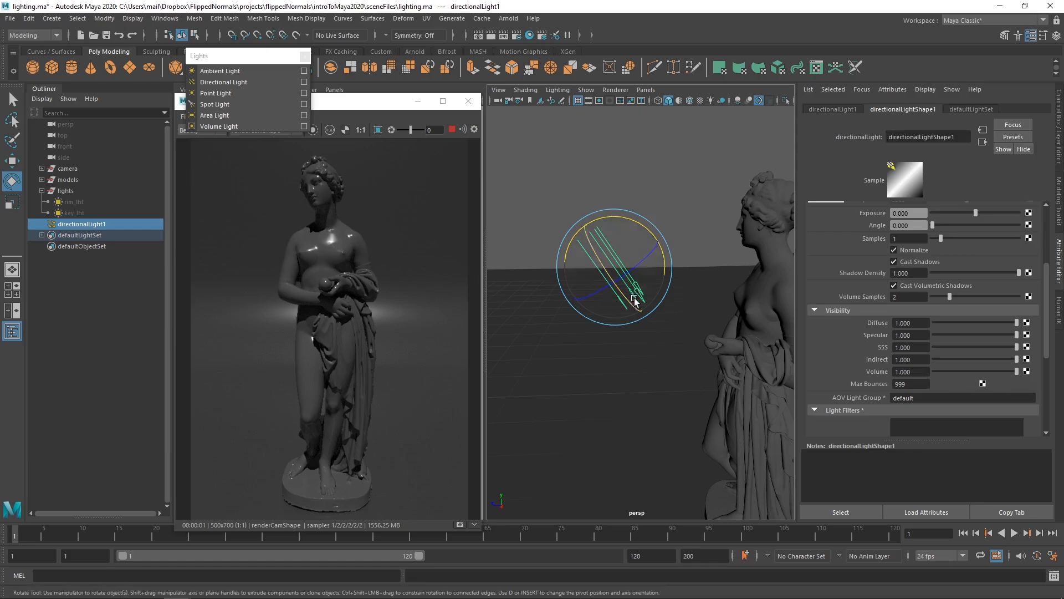
drag(664, 255, 665, 267)
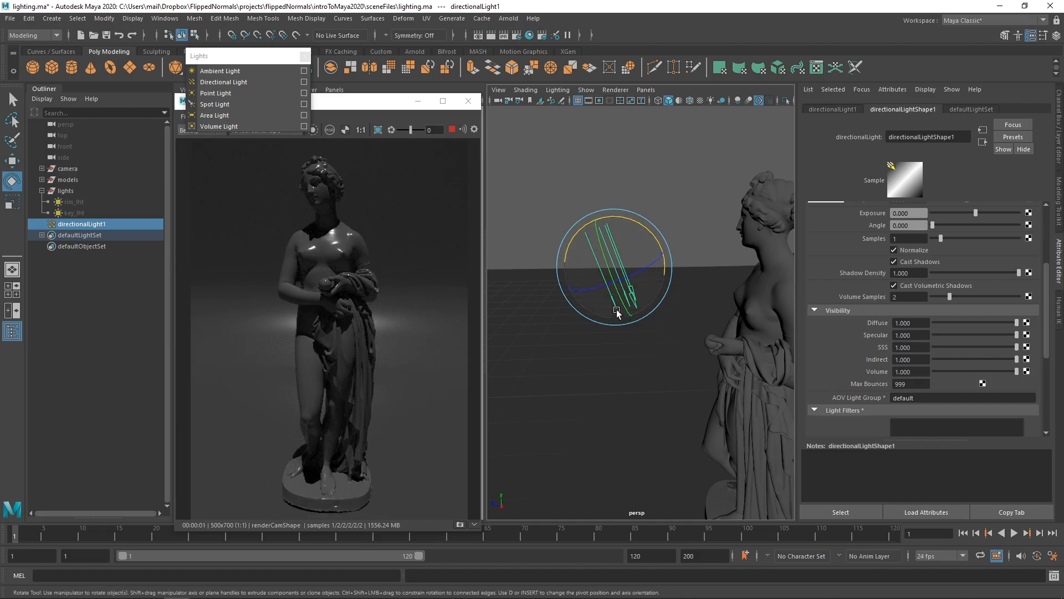
drag(606, 268, 603, 258)
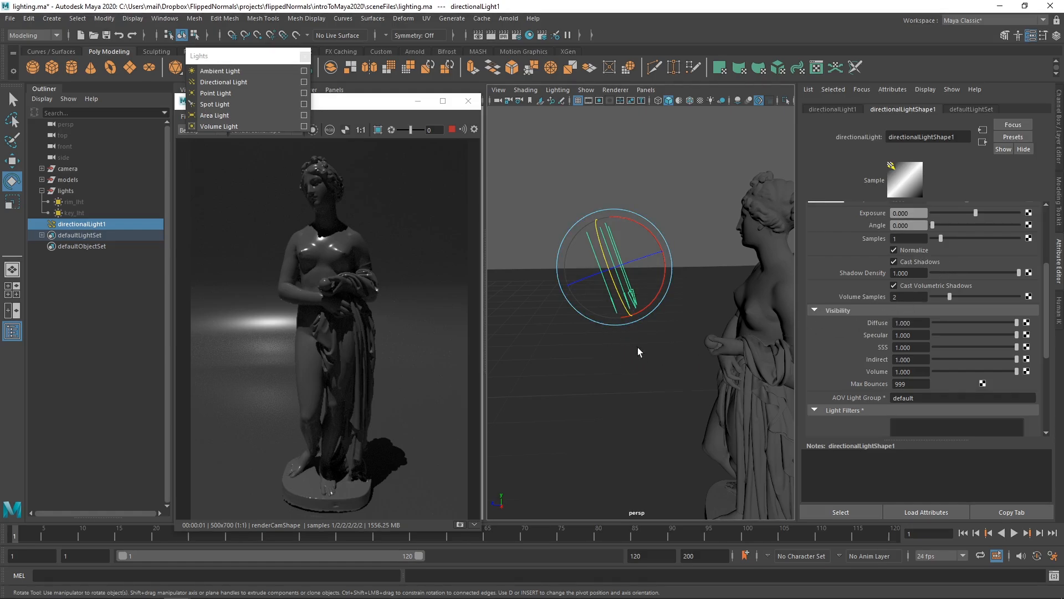
Soften the directional light's shadows by raising its Arnold angle to about 4 and finally to 10.
scroll(943, 291, up, 3)
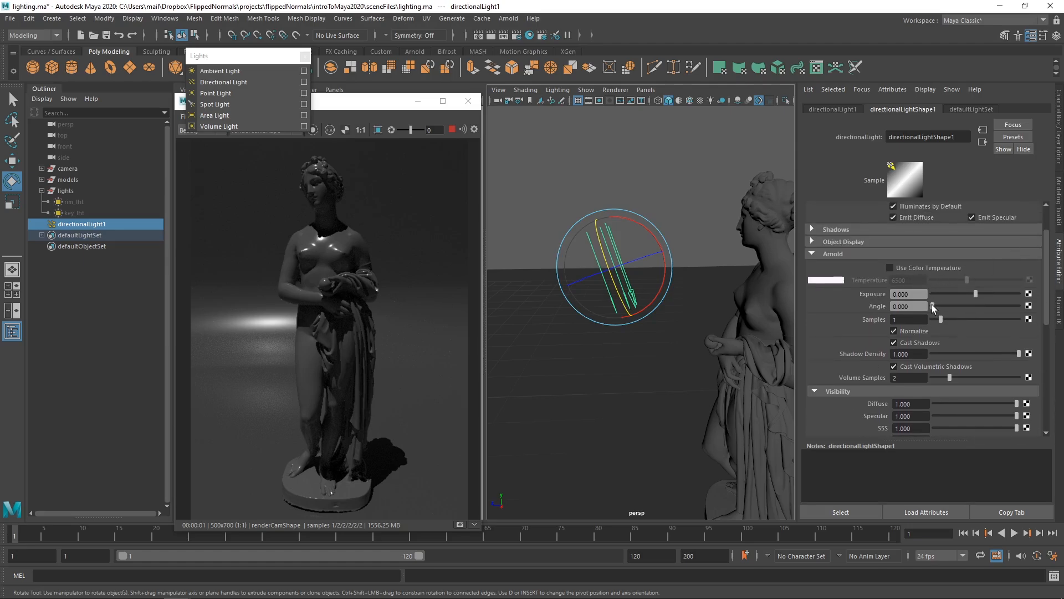
drag(934, 305, 968, 306)
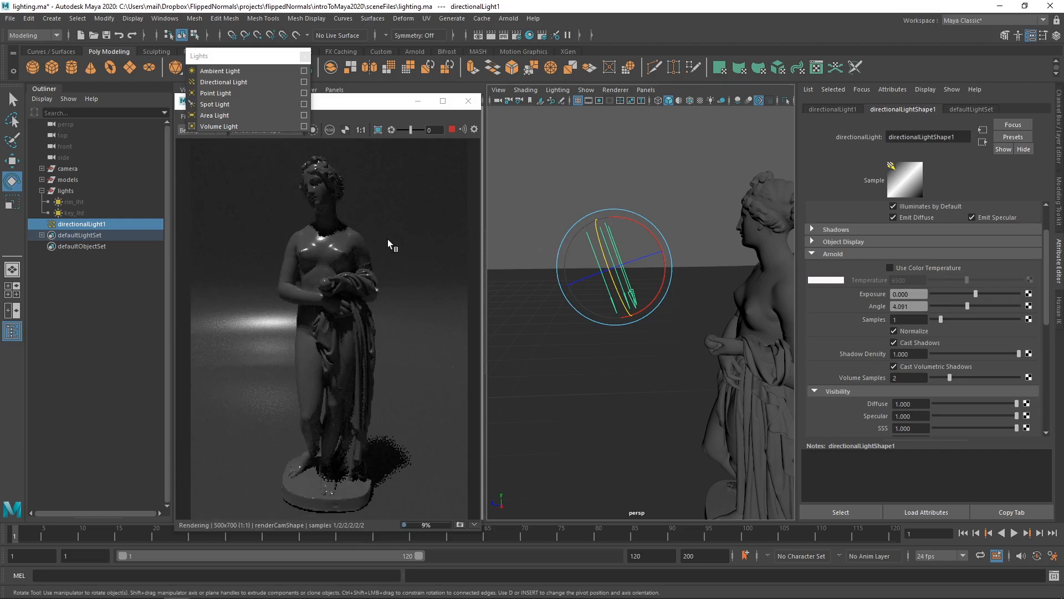
drag(968, 306, 1020, 306)
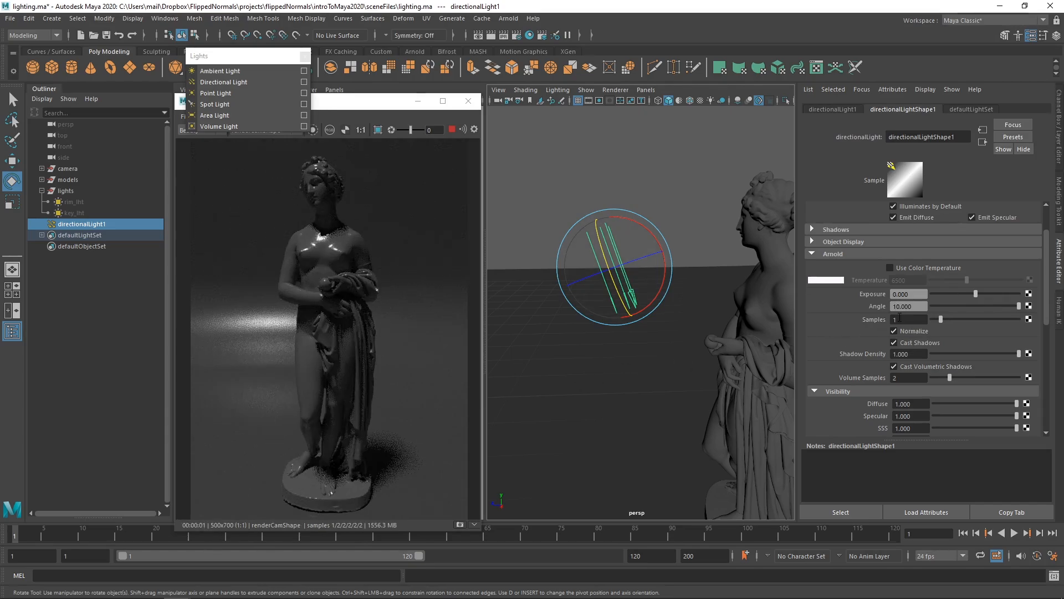
Enable color temperature on the directional light and try 15000 and 1000 before setting it to 2043.
click(917, 267)
mouse_move(961, 279)
mouse_down()
mouse_move(929, 279)
mouse_move(968, 279)
mouse_up()
drag(1049, 294, 1050, 296)
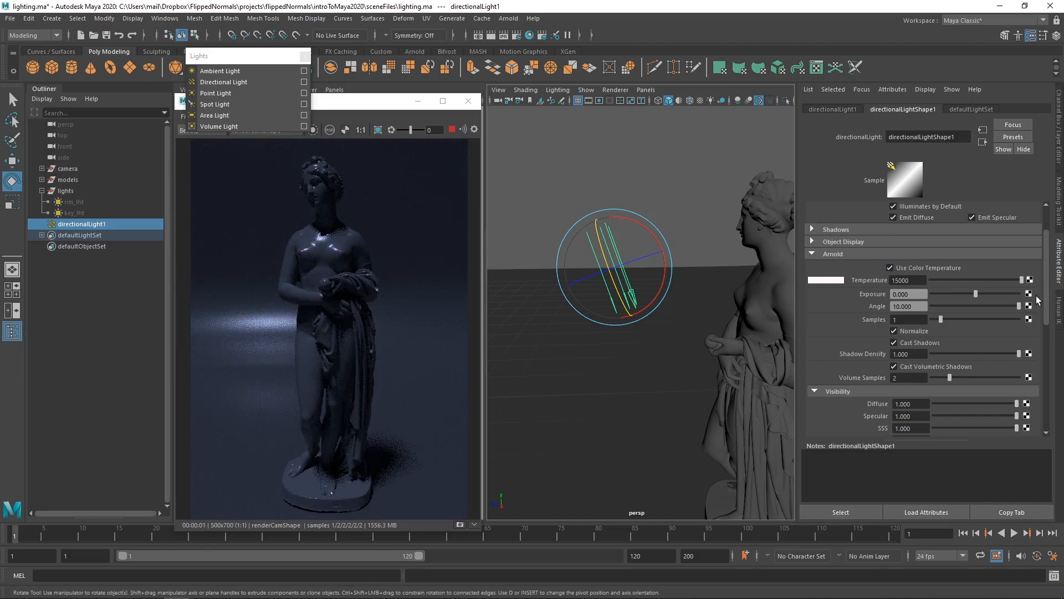
drag(1027, 304, 1018, 302)
drag(1015, 280, 917, 275)
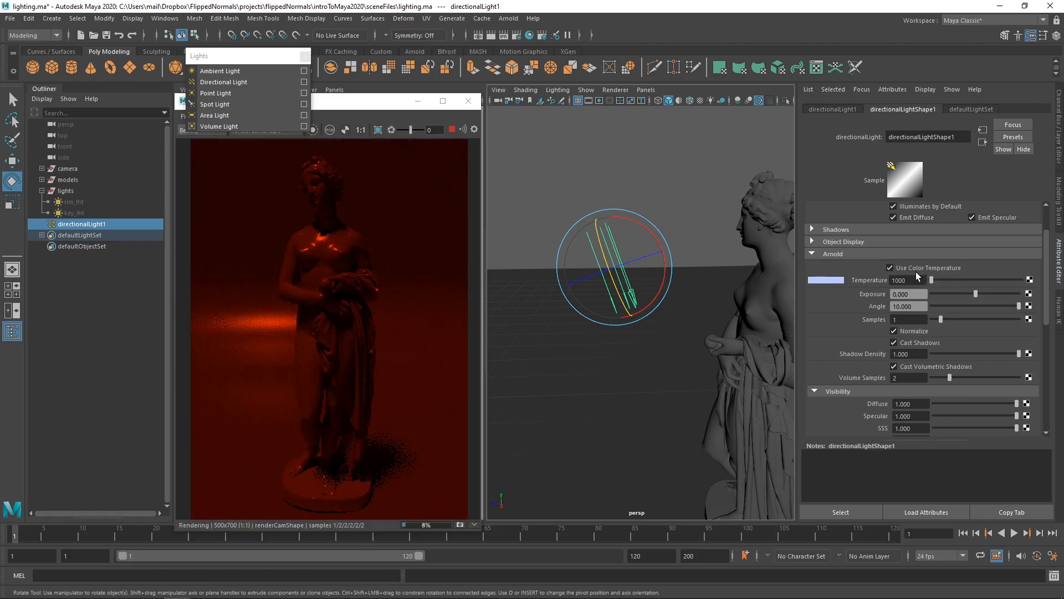
click(936, 275)
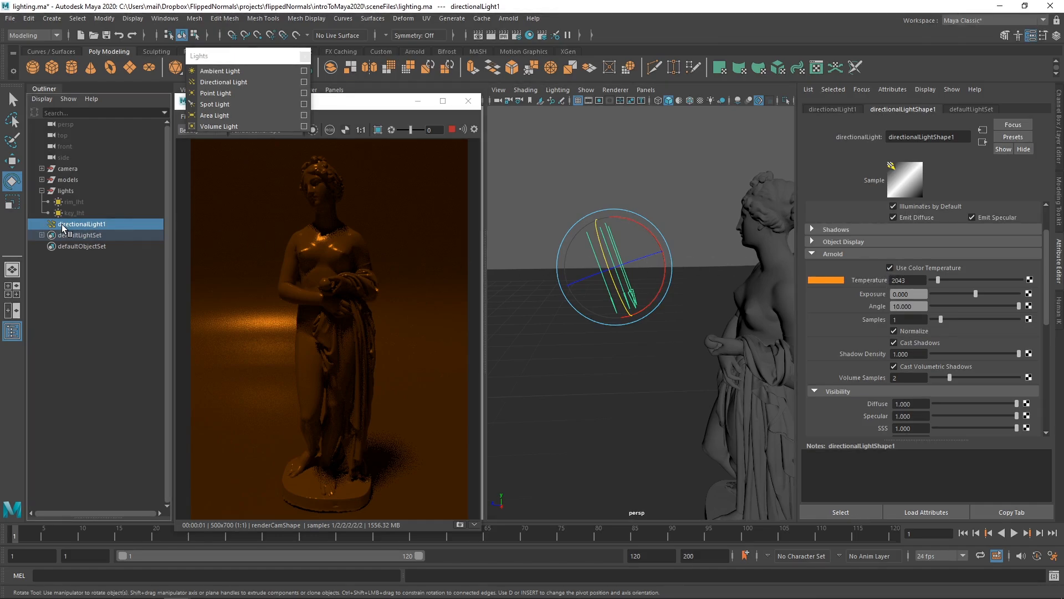
Replace the directional light with a point light and raise it to about the statue's head height, beside its front.
key(Delete)
click(237, 95)
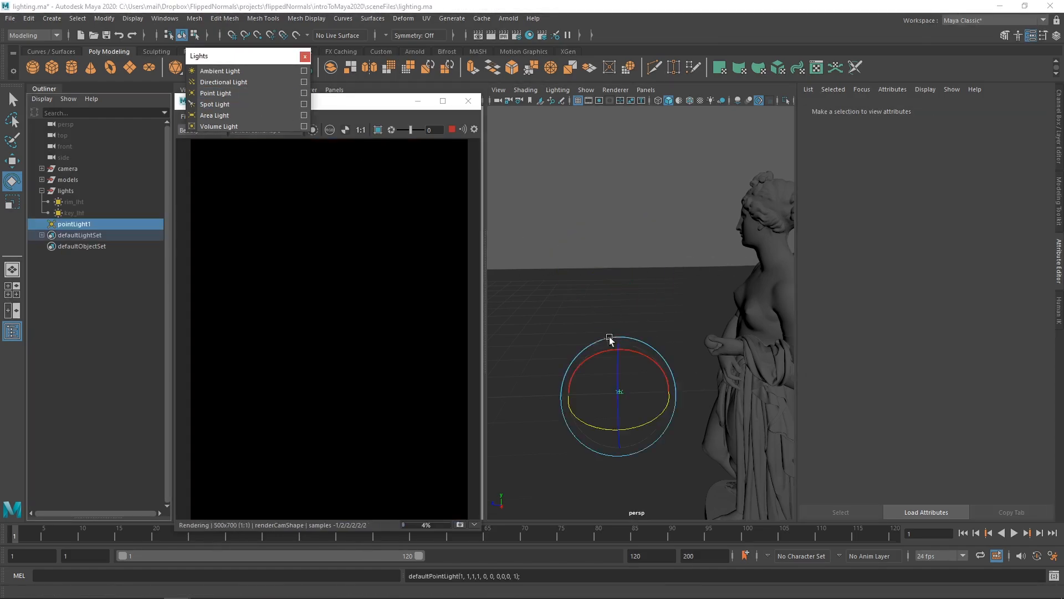
alt+right_drag(610, 337, 627, 331)
key(w)
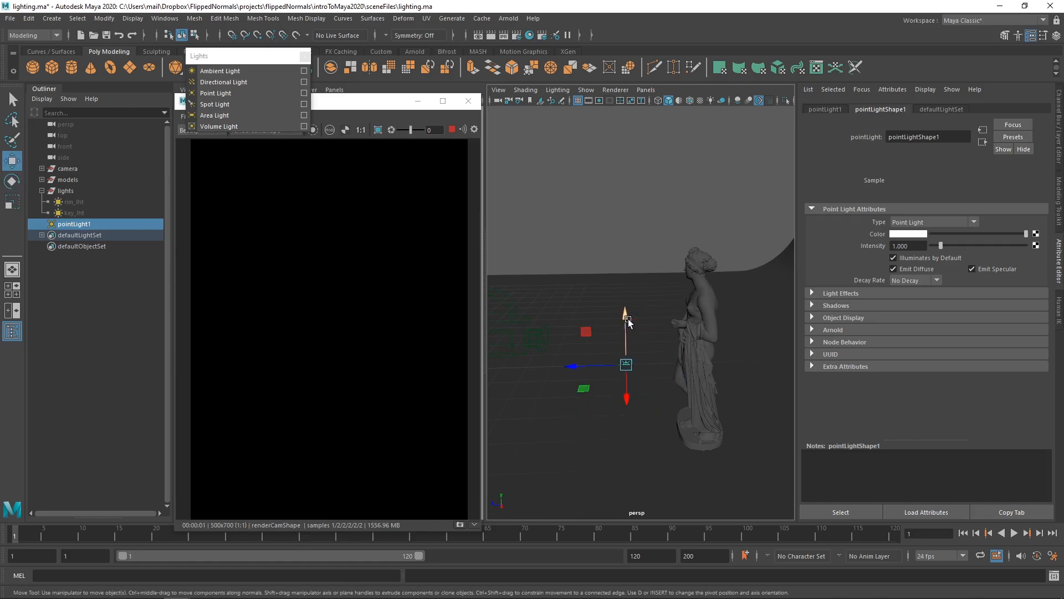
drag(632, 331, 642, 204)
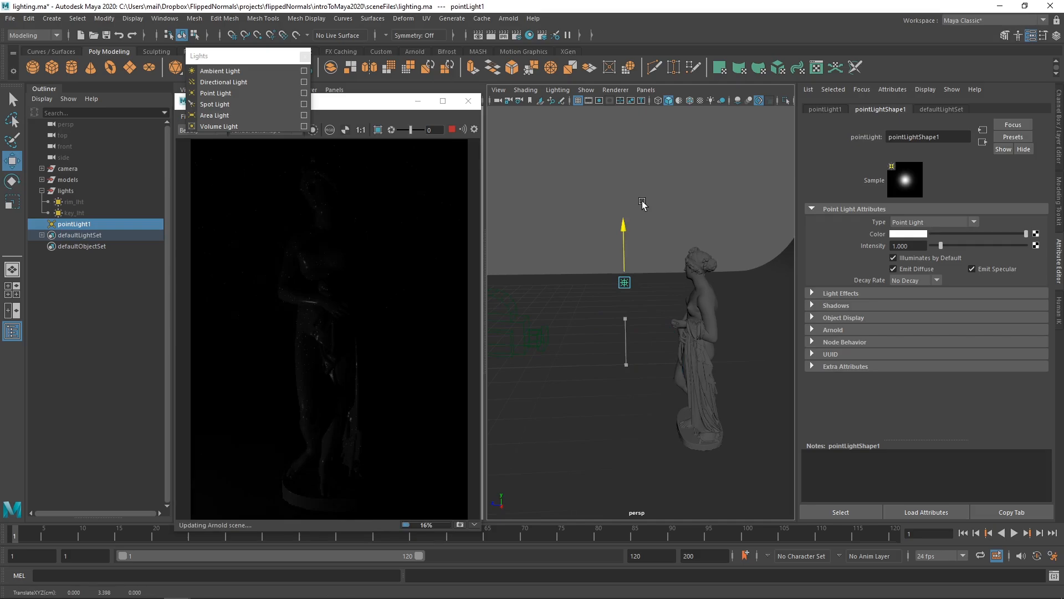
alt+drag(637, 287, 697, 324)
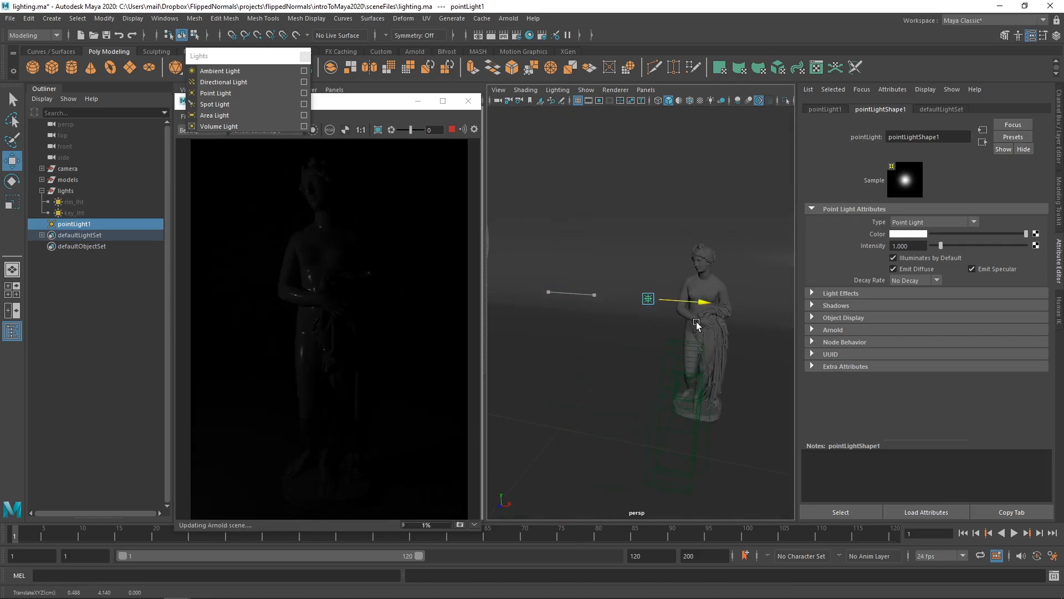
drag(650, 239, 657, 211)
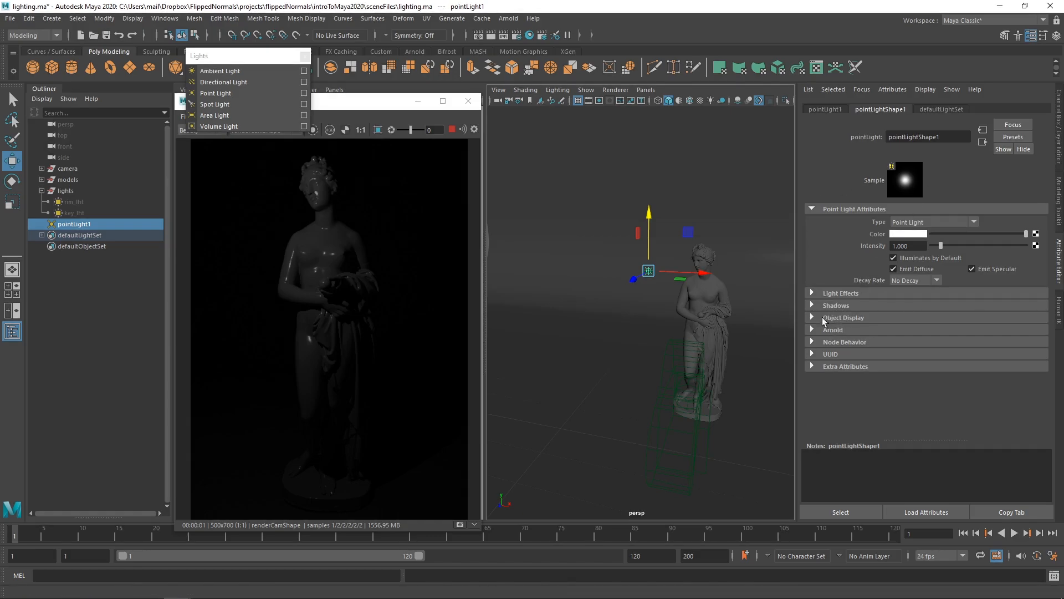
Set the point light's Arnold exposure to 2.
click(834, 331)
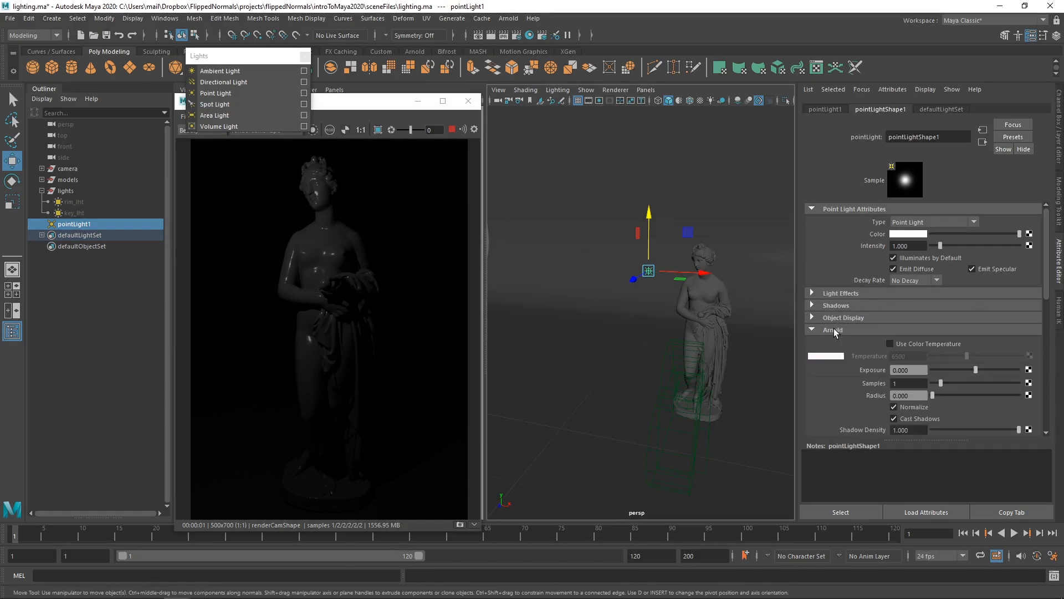
scroll(1043, 310, down, 5)
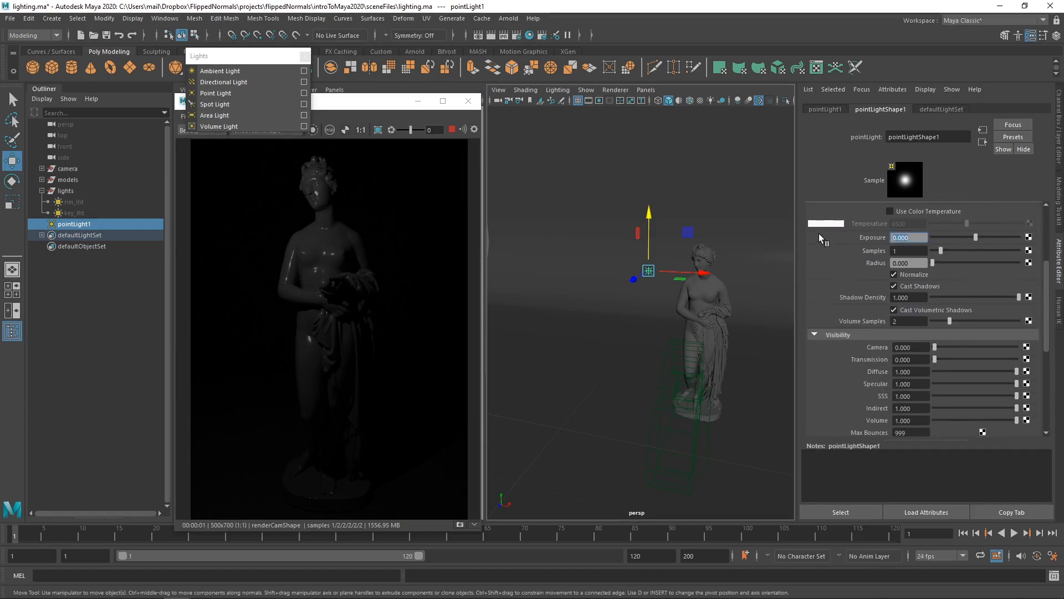
text(2)
key(Return)
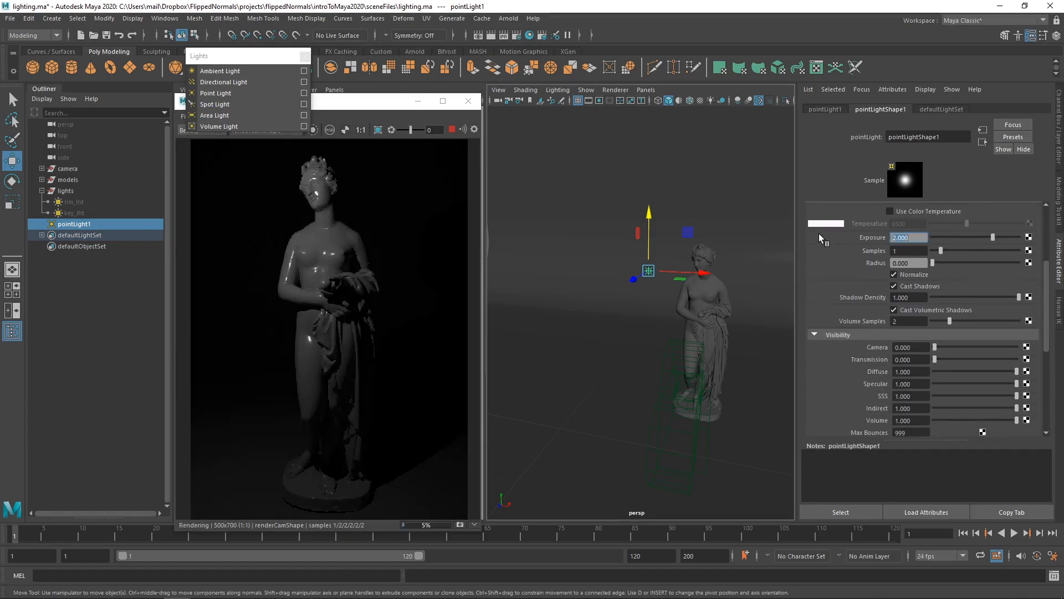
Move the point light close in front of the statue's torso, near its hands.
alt+drag(625, 287, 713, 192)
drag(739, 298, 703, 334)
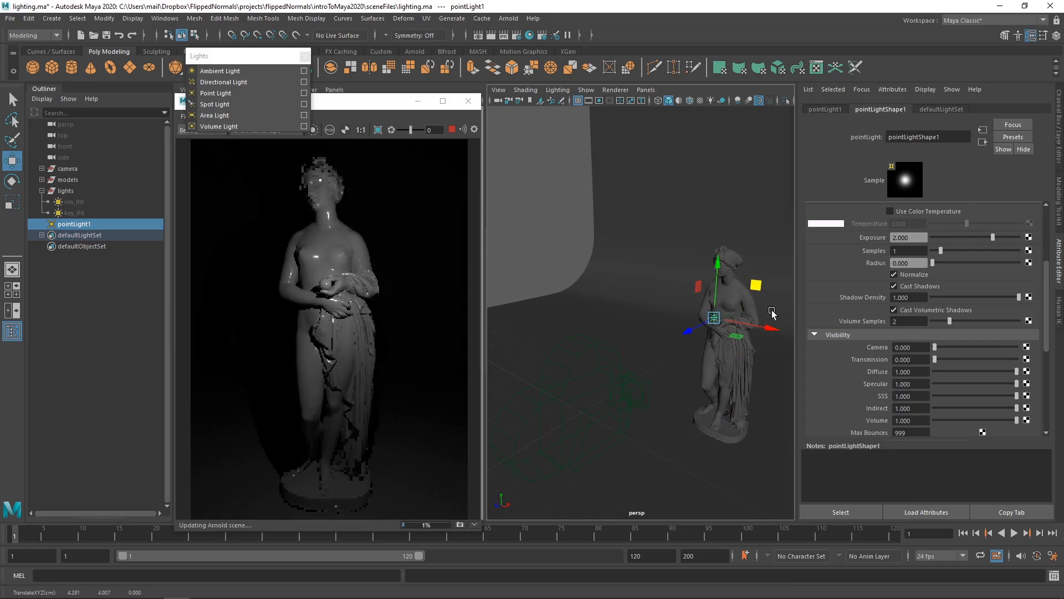
alt+drag(773, 313, 603, 294)
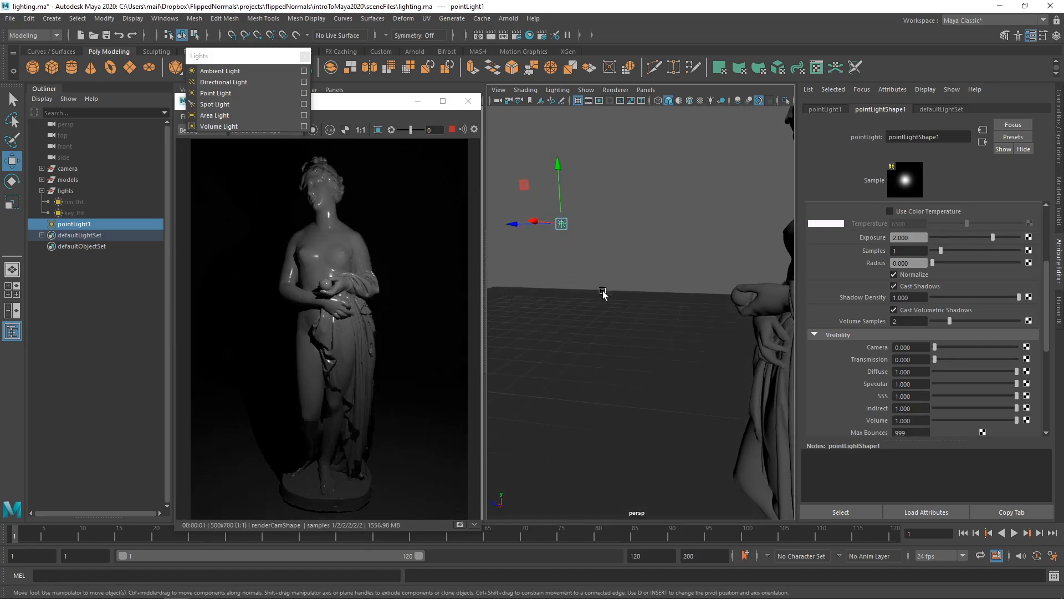
drag(561, 224, 742, 294)
alt+drag(577, 297, 677, 334)
alt+middle_drag(723, 311, 679, 327)
alt+right_drag(679, 327, 717, 304)
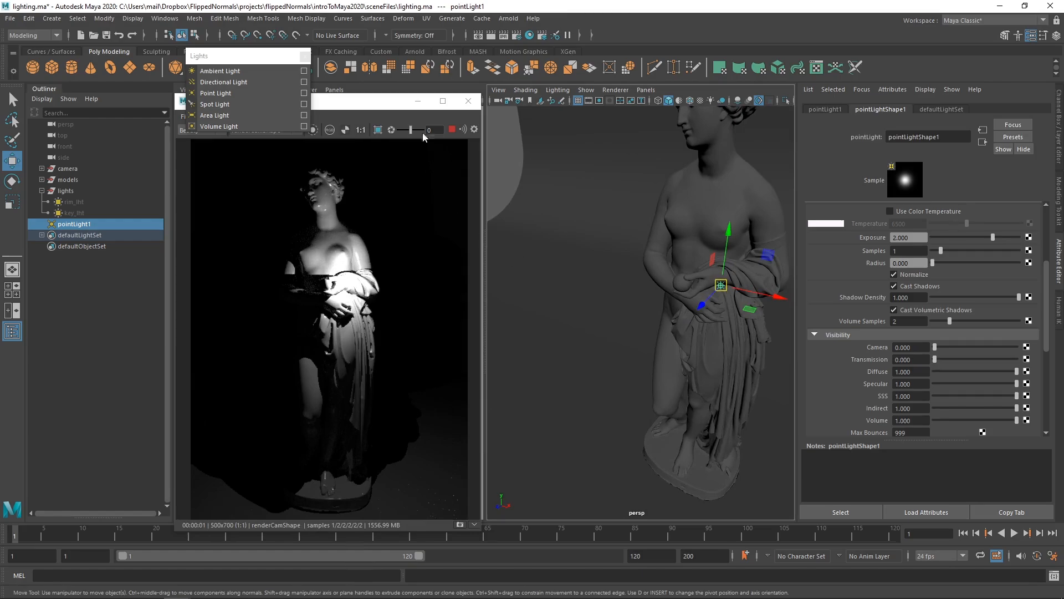
Pause the render and place the point light just above the ball in the statue's hand.
click(450, 131)
alt+middle_drag(733, 301, 678, 304)
alt+right_drag(678, 304, 721, 303)
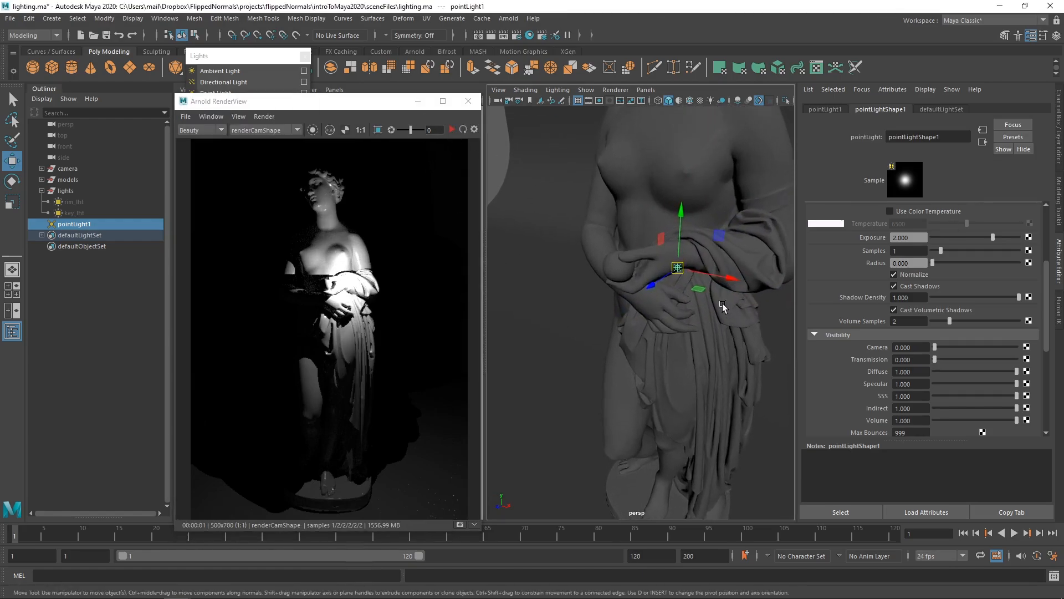
alt+middle_drag(721, 303, 724, 335)
alt+drag(692, 326, 675, 288)
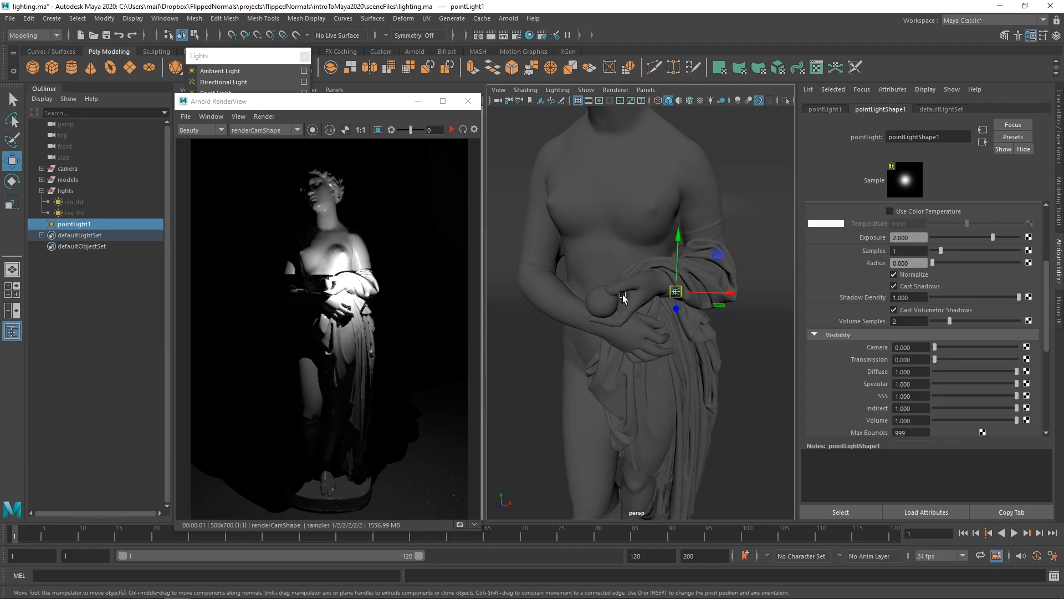
drag(677, 291, 659, 320)
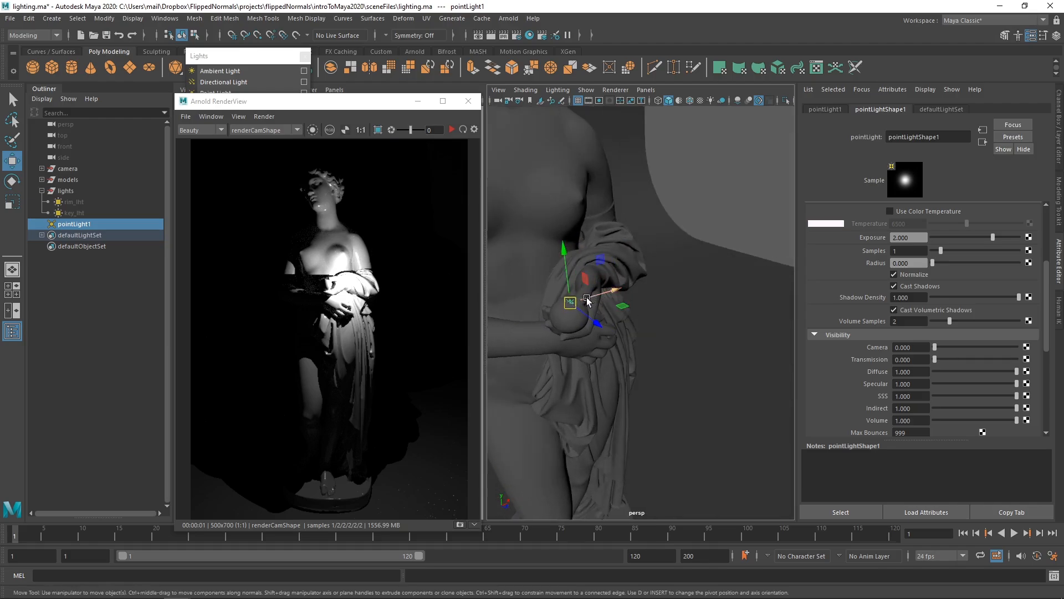
alt+middle_drag(605, 288, 693, 312)
drag(661, 331, 645, 317)
scroll(664, 344, up, 4)
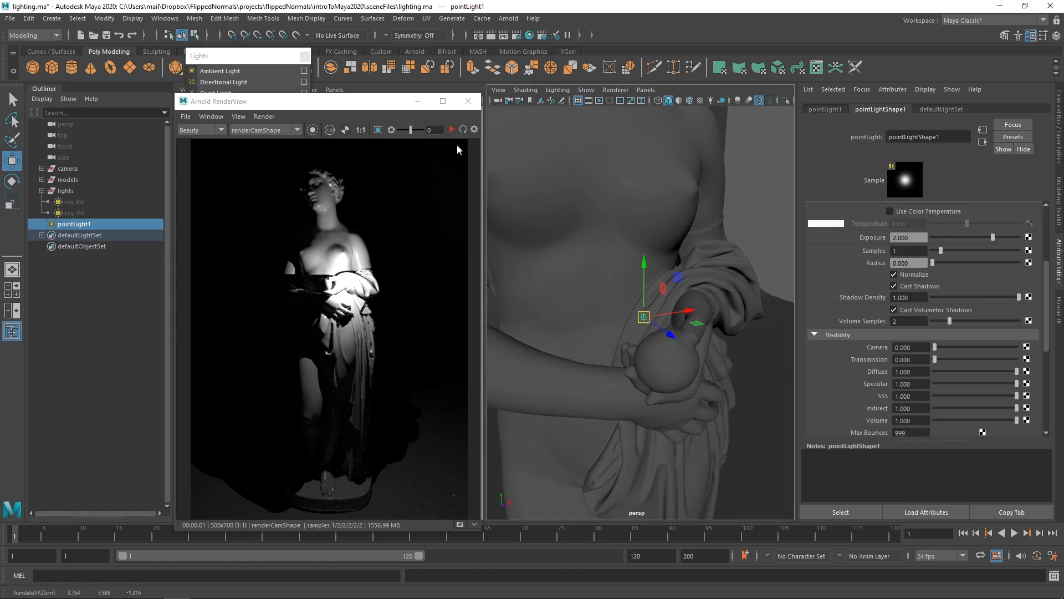
Resume the render and nudge the point light slightly higher above the ball.
click(452, 129)
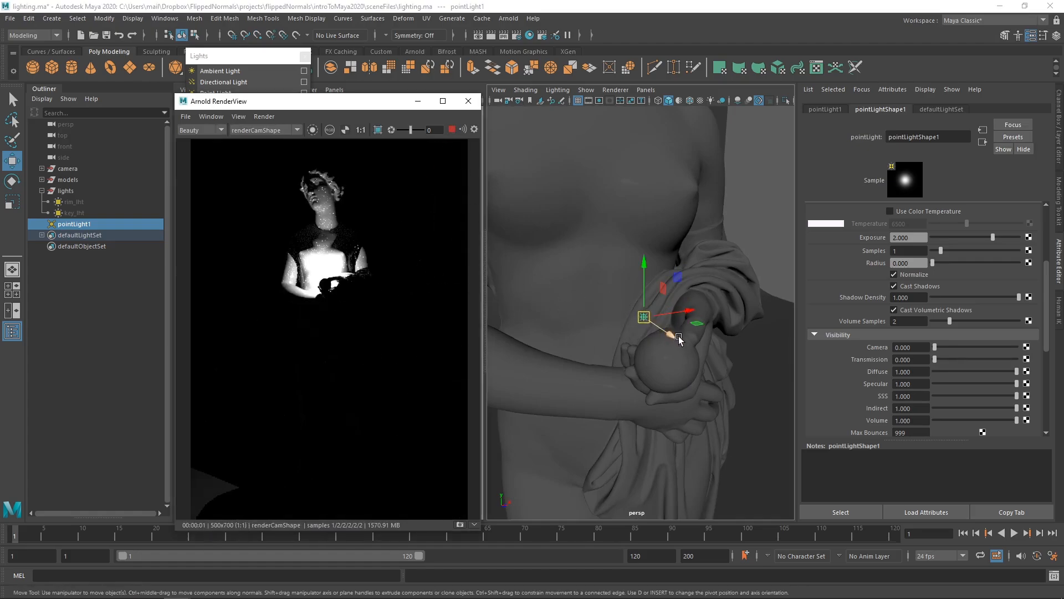
alt+drag(656, 330, 713, 331)
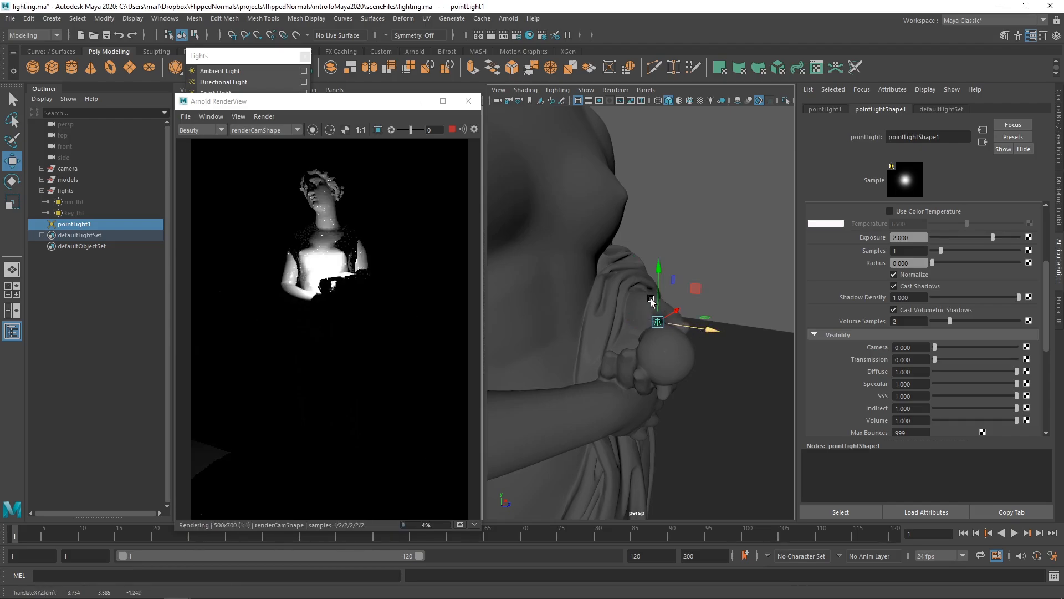
drag(651, 301, 671, 284)
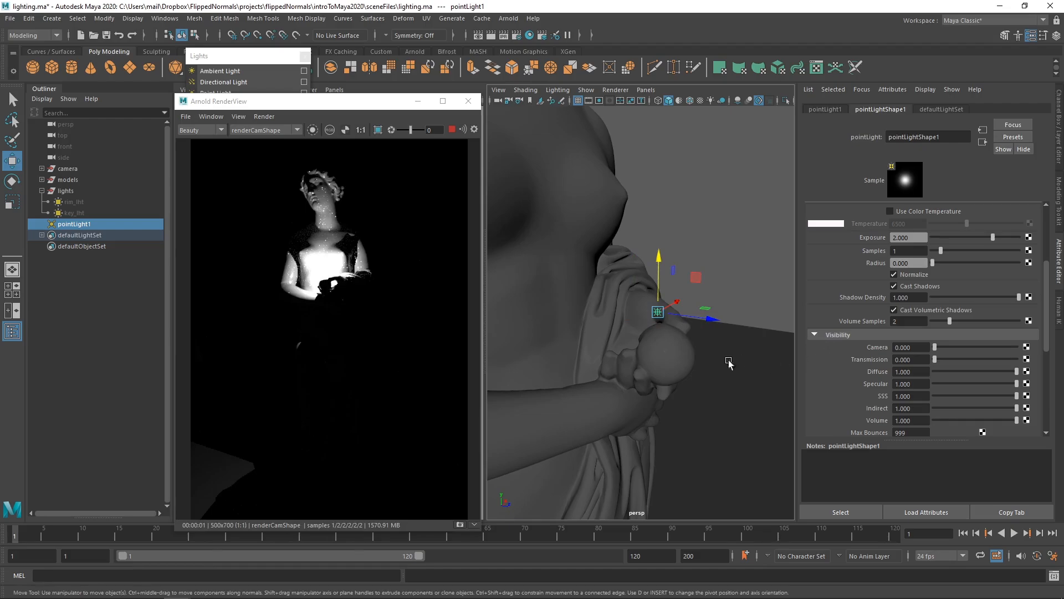
alt+drag(727, 361, 649, 327)
Replace the point light with a spot light and move it to about X 3.8, Y 5.1, Z 3.8.
key(Delete)
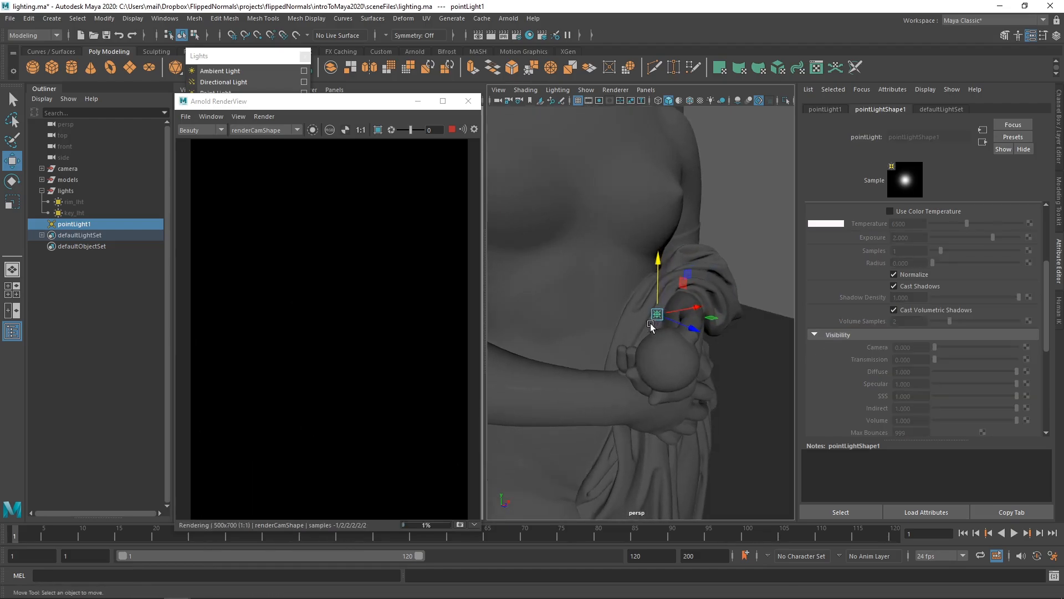
click(216, 65)
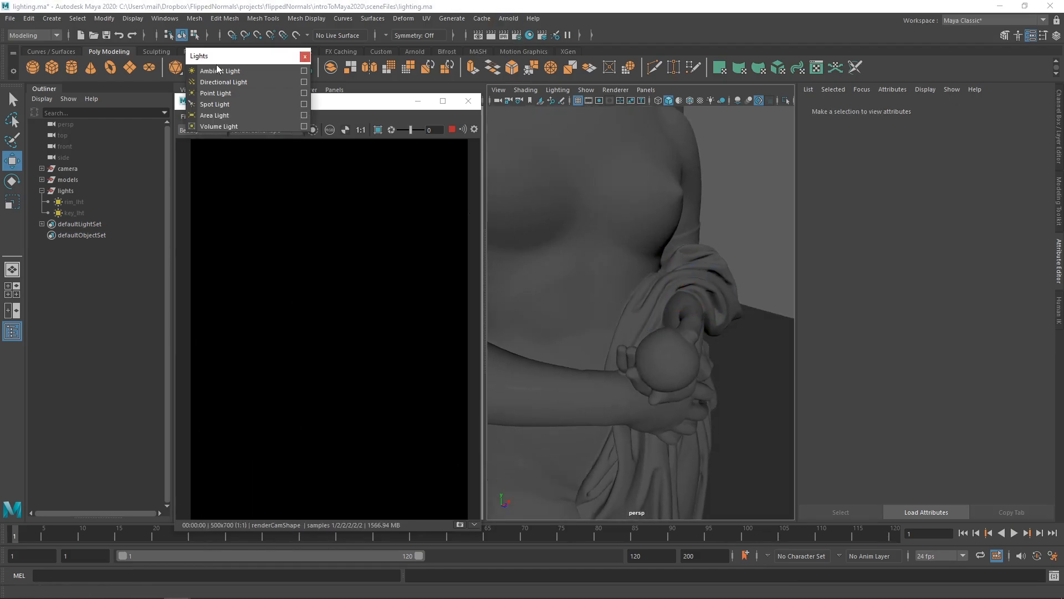
click(215, 105)
alt+right_drag(530, 283, 388, 238)
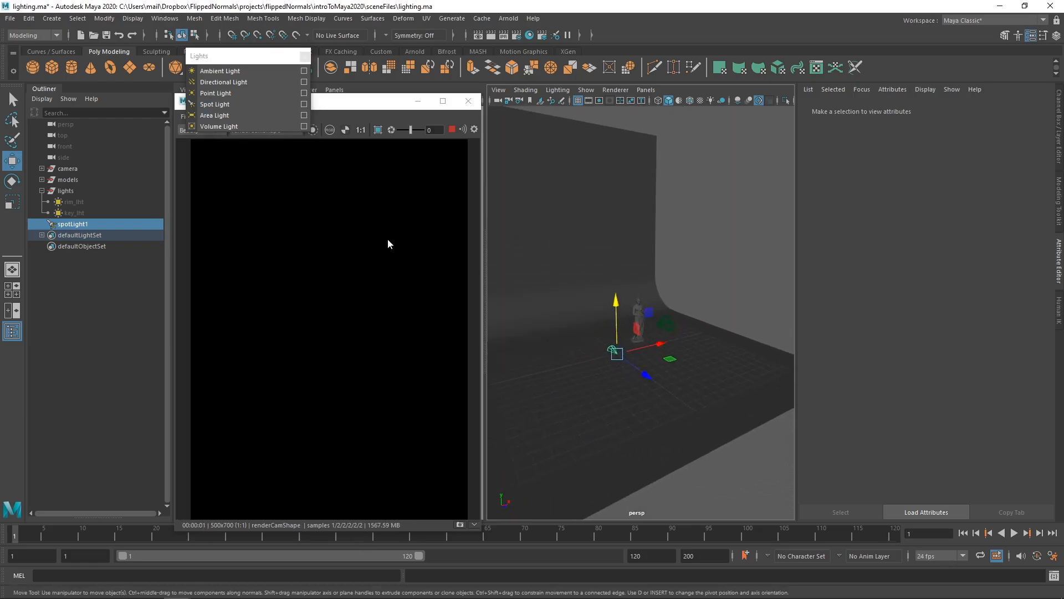
alt+drag(627, 338, 586, 271)
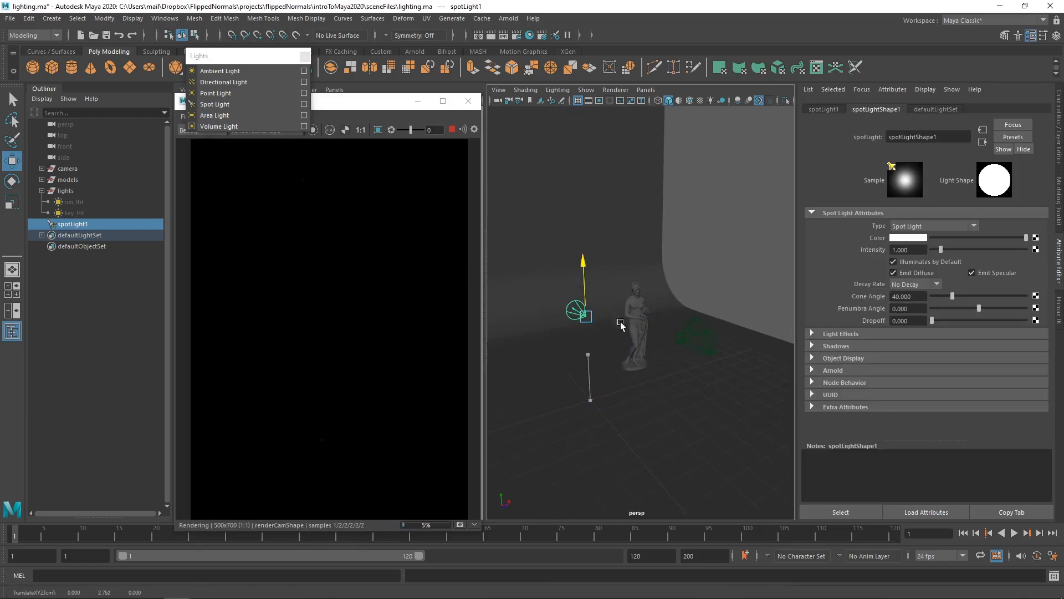
drag(609, 331, 657, 357)
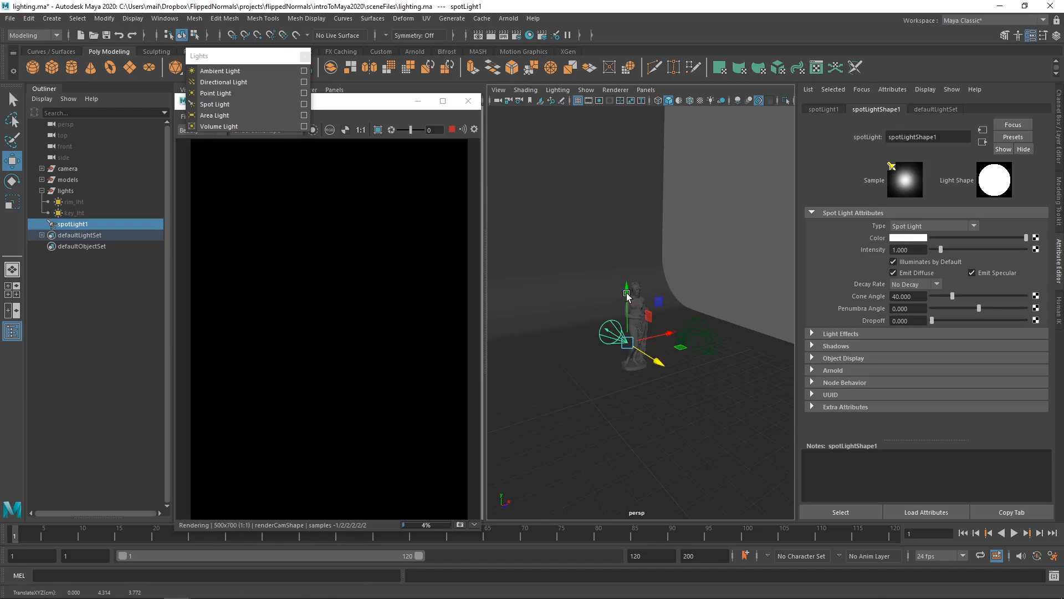
drag(627, 290, 628, 268)
drag(666, 313, 738, 353)
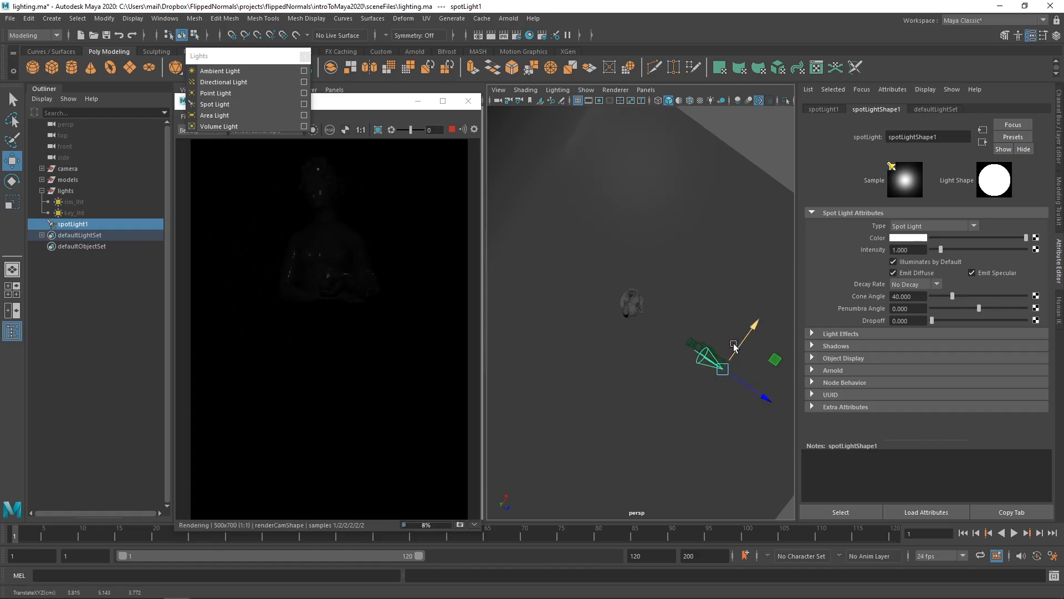
Pause the render, aim the spot light down at the statue and raise it to about Y 8.1, Z 2.2.
click(451, 131)
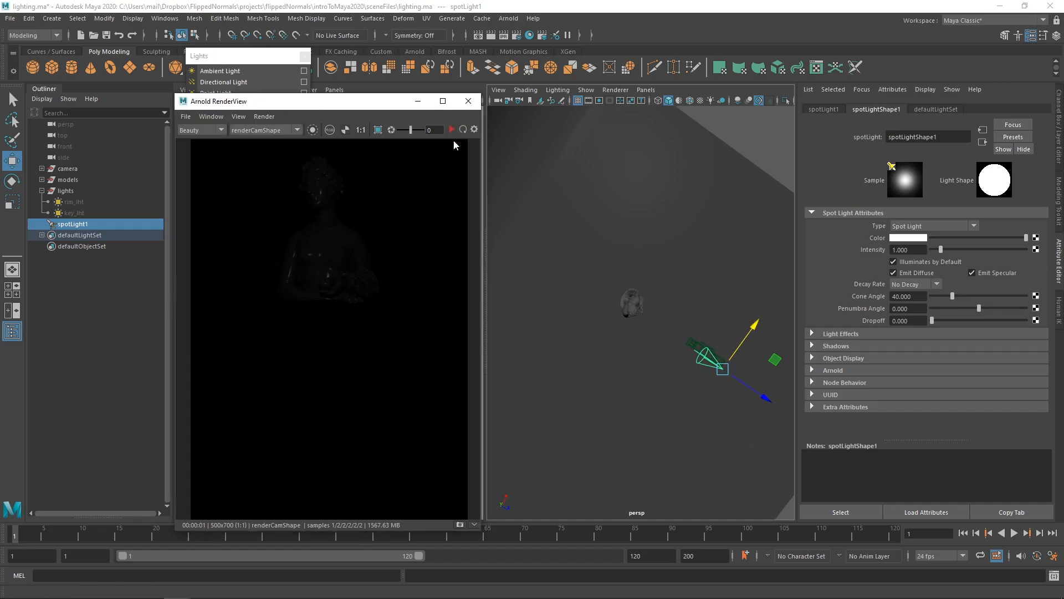
alt+drag(655, 366, 637, 288)
key(e)
key(w)
drag(702, 270, 646, 221)
alt+drag(588, 333, 662, 226)
drag(682, 184, 704, 162)
alt+drag(660, 208, 626, 244)
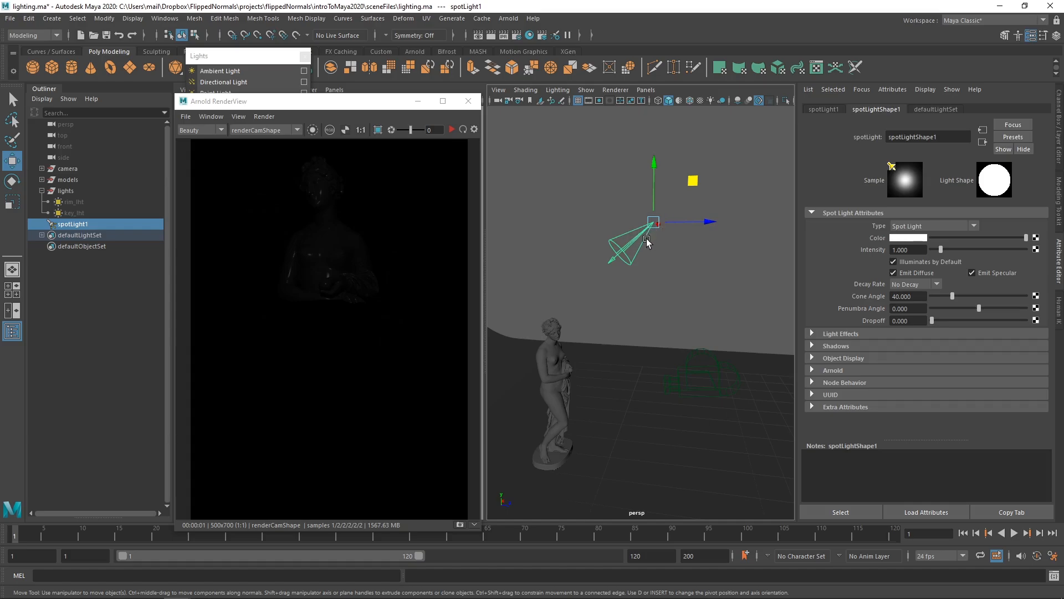
drag(691, 185, 718, 189)
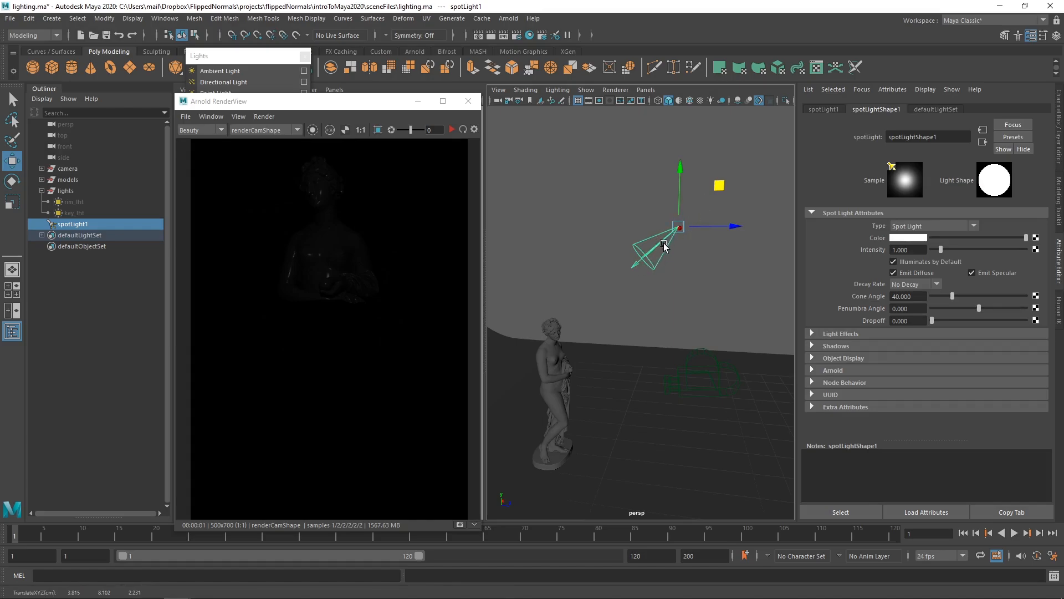
Switch the Move tool to object axis orientation and slide the spot light along its beam direction.
key(w)
click(665, 244)
drag(652, 242, 624, 227)
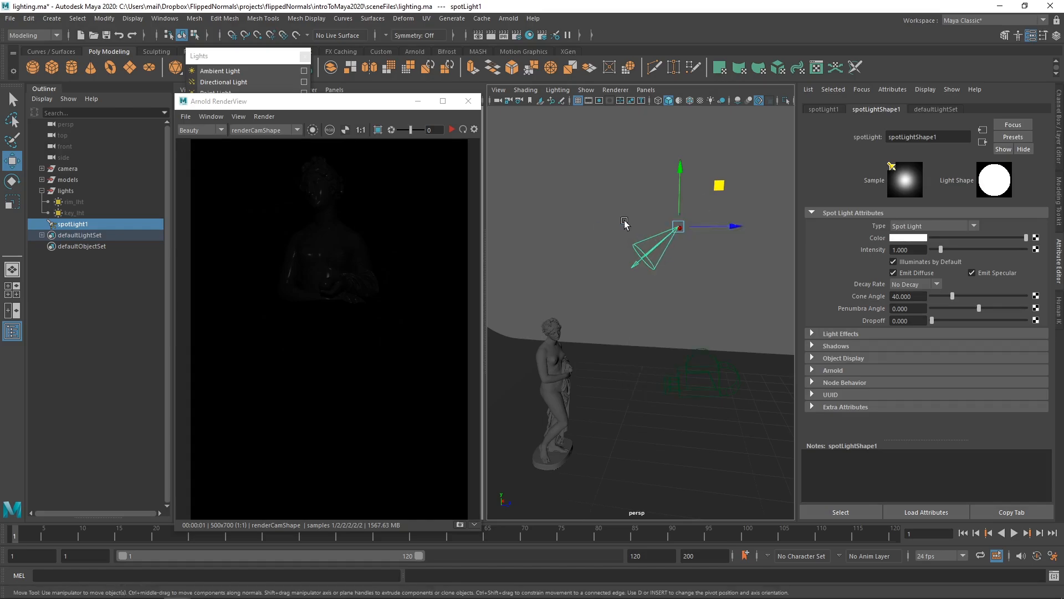
drag(701, 210, 637, 264)
alt+drag(637, 264, 737, 180)
alt+drag(701, 216, 656, 250)
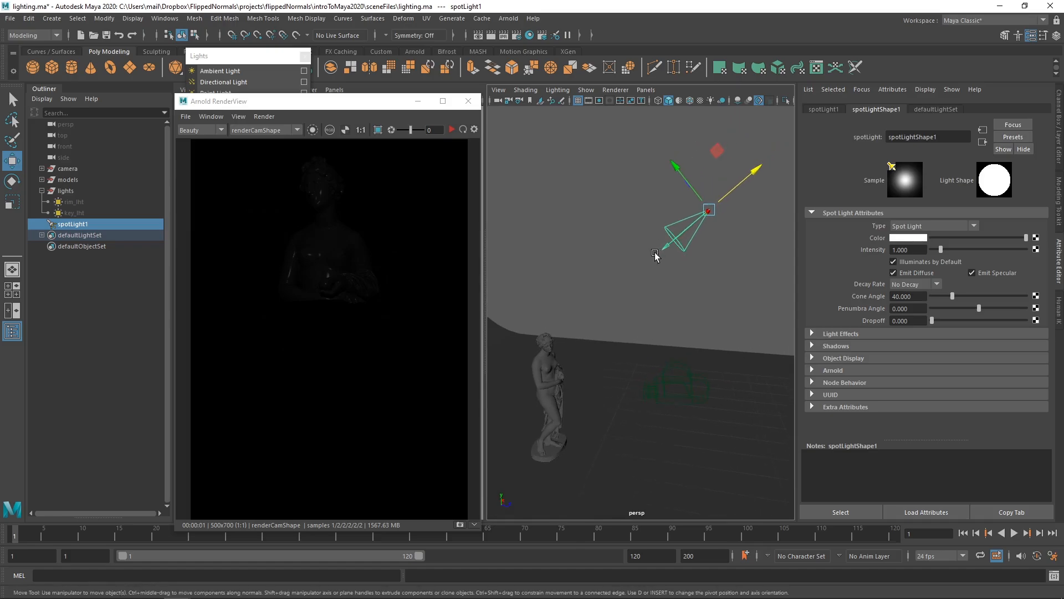
Return the Move tool to world axis orientation and shift the spot light up and away from the statue.
click(656, 255)
click(602, 254)
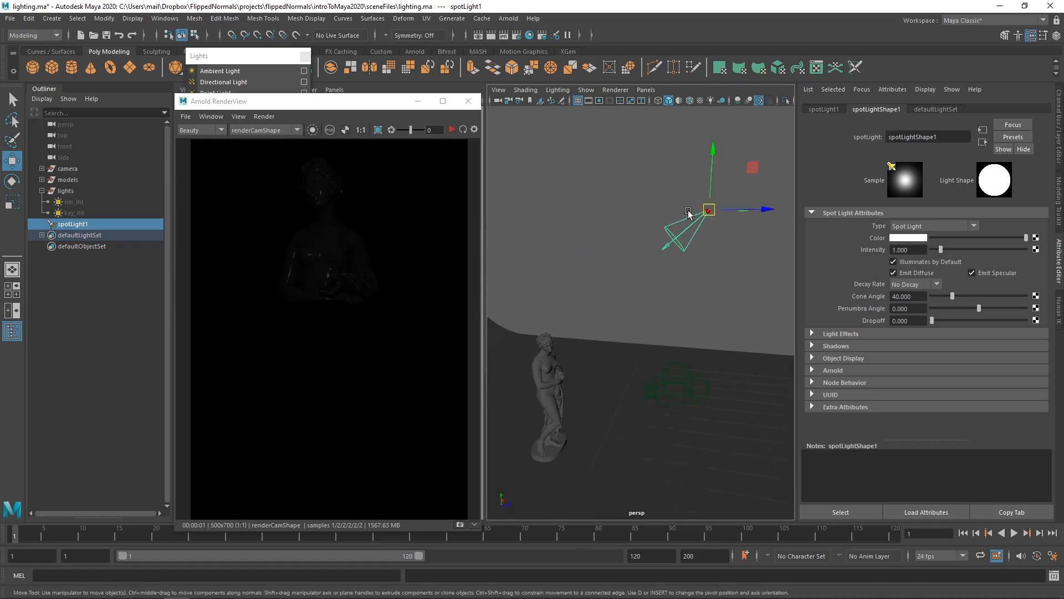
drag(755, 171, 776, 154)
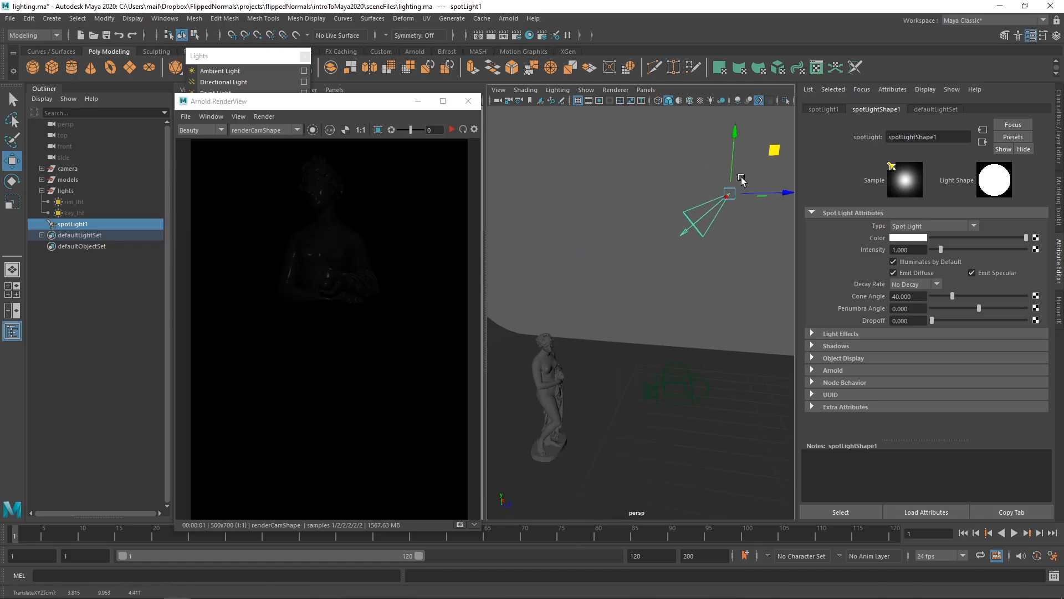
Slide the spot light toward the statue along its object axis to about Y 8.1, Z 2.3 and resume the render.
drag(730, 191, 687, 174)
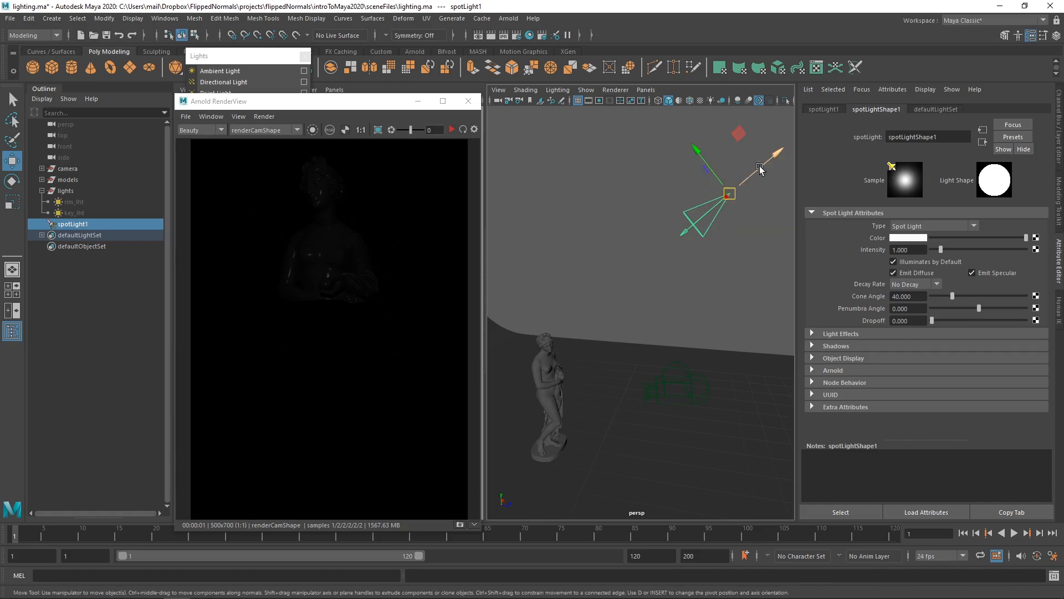
drag(760, 168, 674, 230)
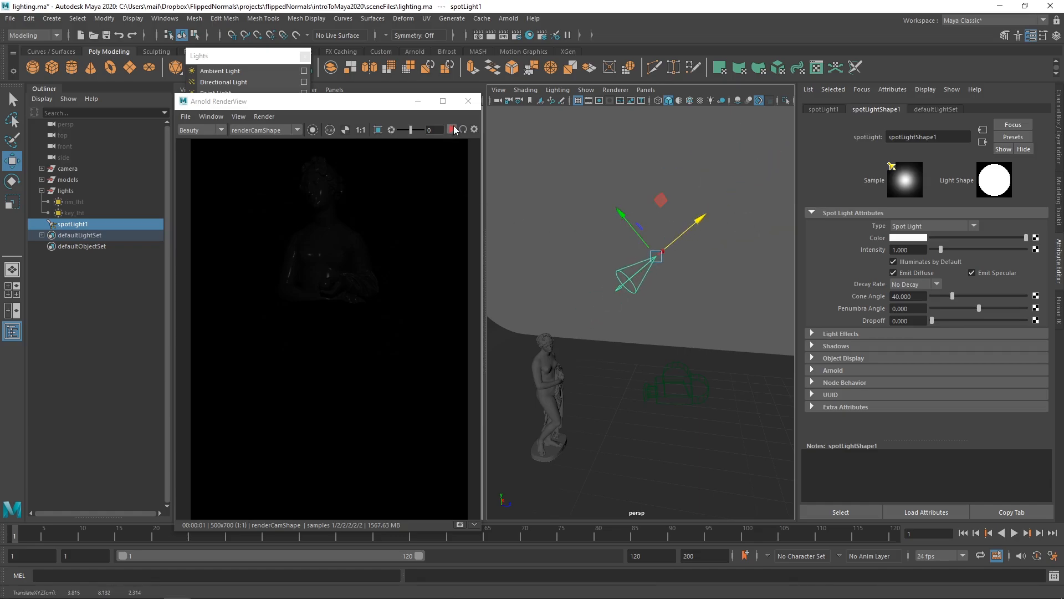
click(454, 126)
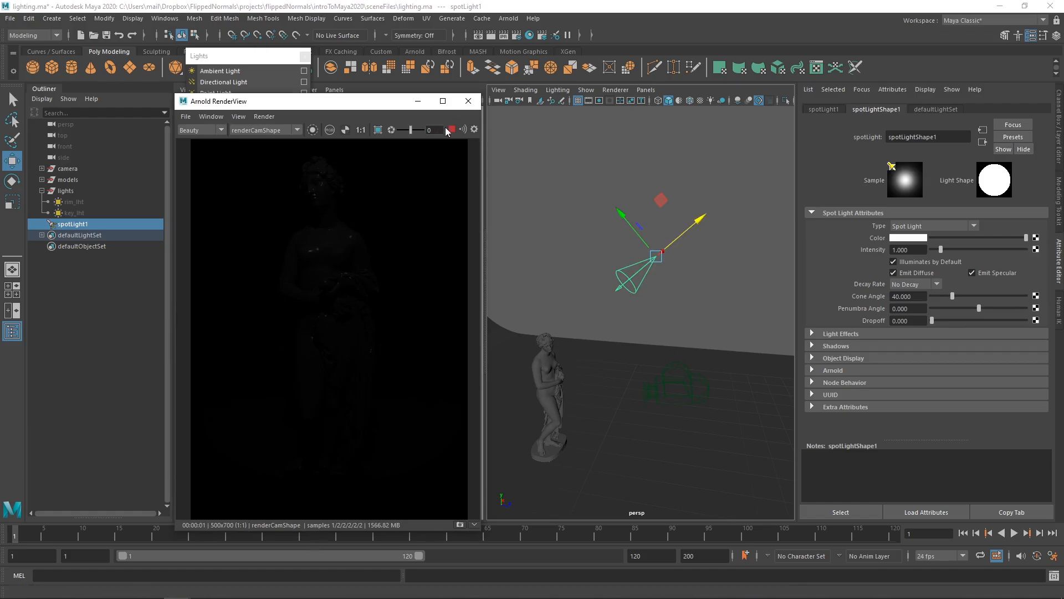
alt+drag(666, 289, 563, 311)
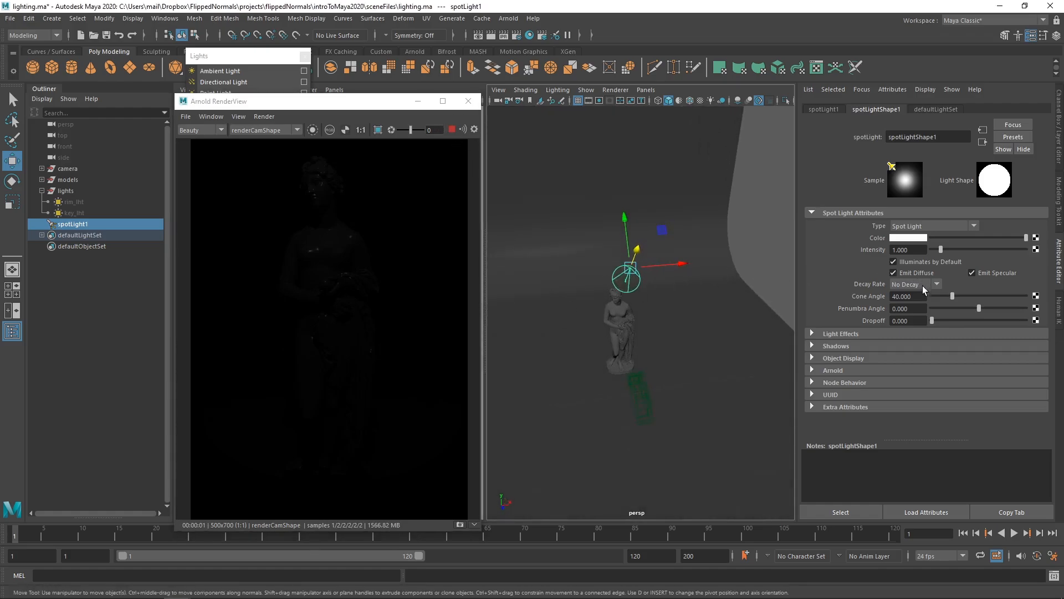
Set the Arnold exposure of the spot light to 5.
click(835, 373)
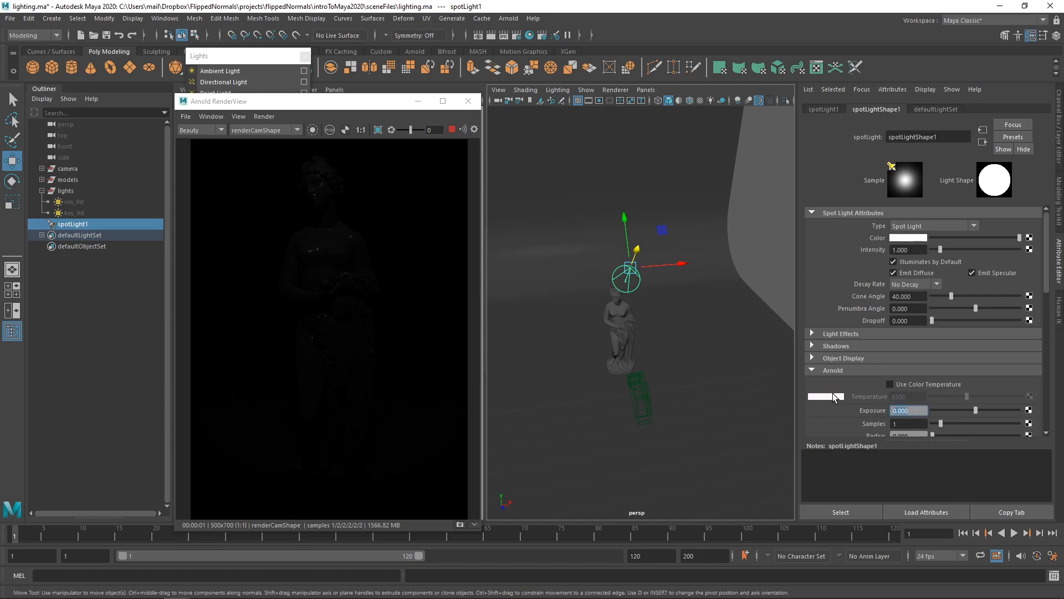
text(5)
key(Return)
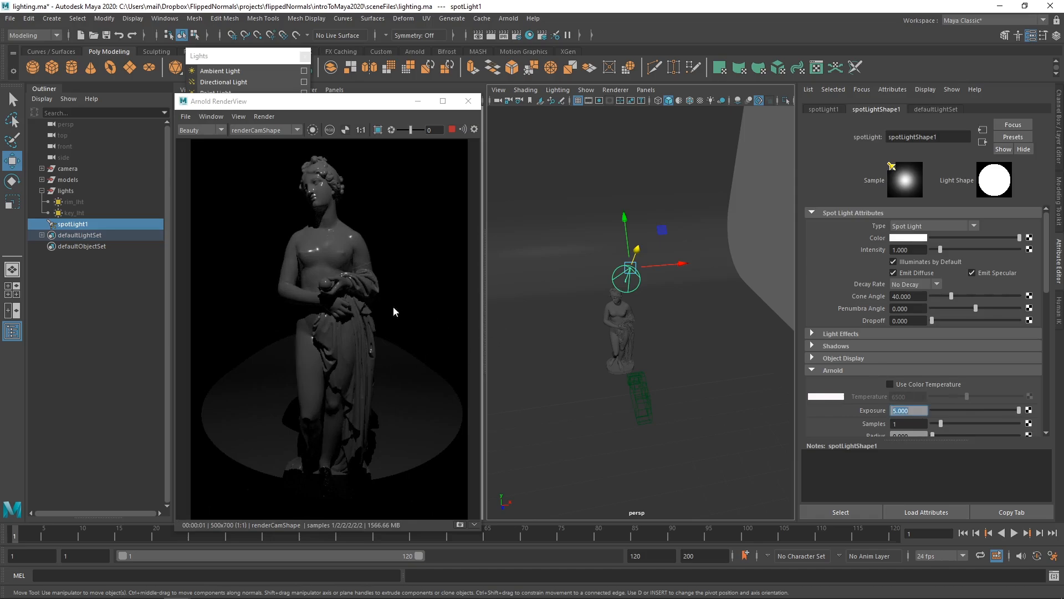
Move the spot light to the side of the statue at about X 5.4, Y 7.8, Z 2 and angle it toward the figure.
key(f)
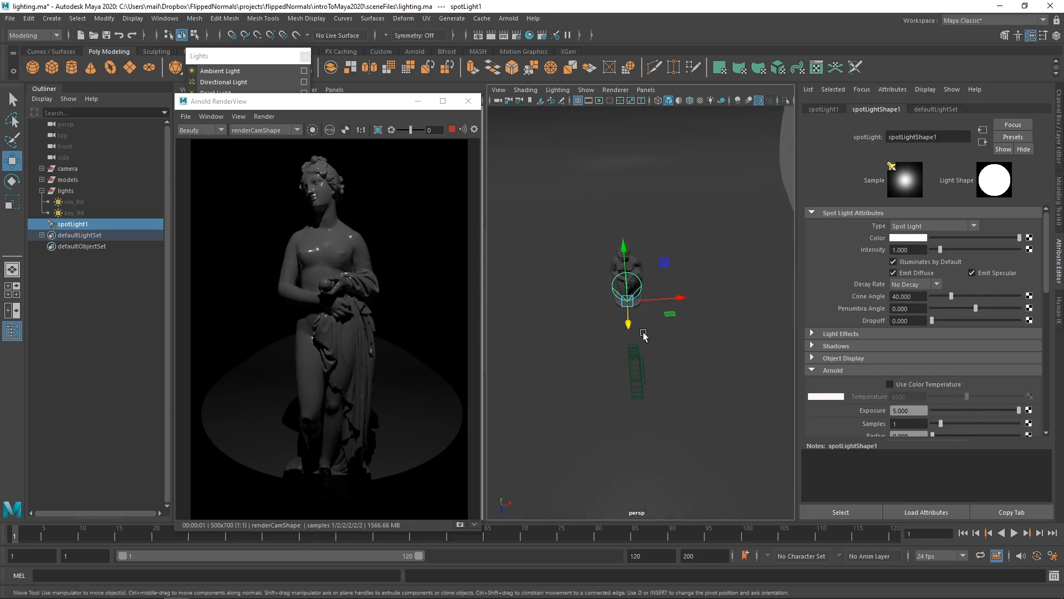
key(e)
drag(652, 319, 715, 283)
key(w)
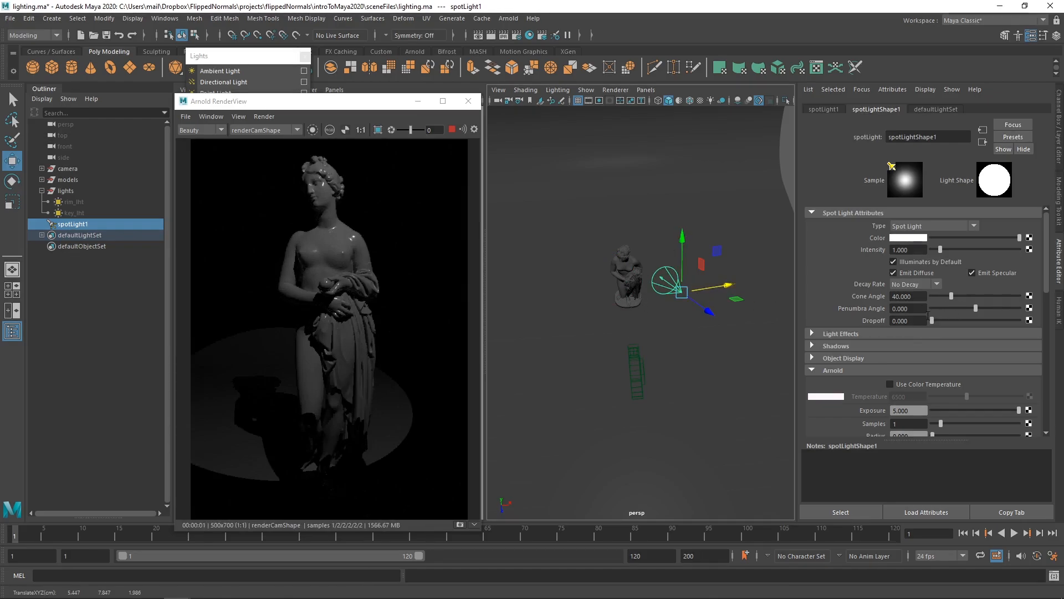
Soften the spot light's edge with a penumbra angle of about 3.33 and narrow its cone angle to about 12.7.
drag(933, 320, 992, 312)
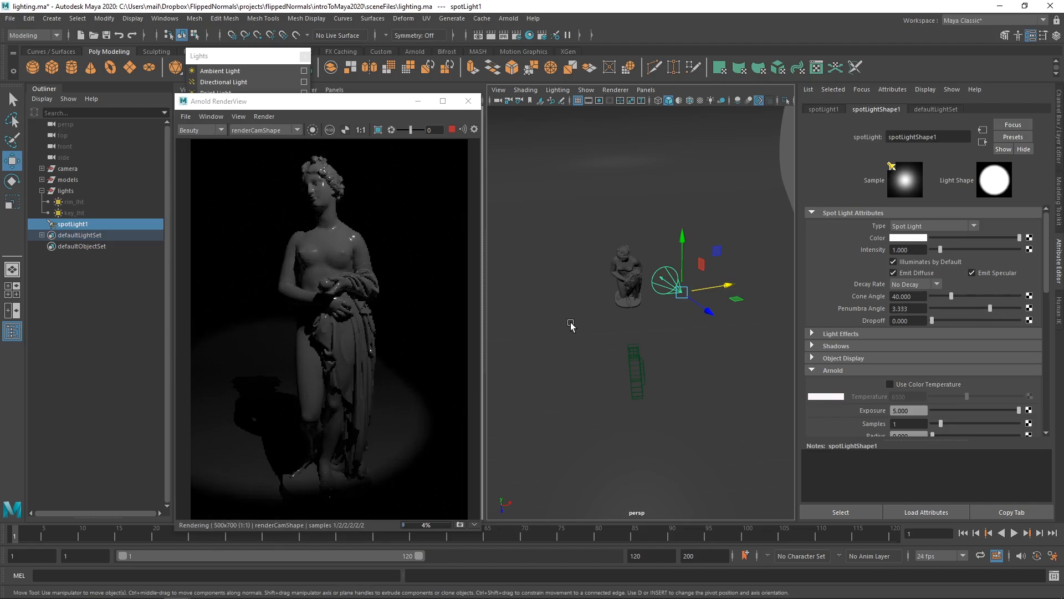
alt+drag(698, 311, 658, 309)
alt+right_drag(658, 311, 765, 366)
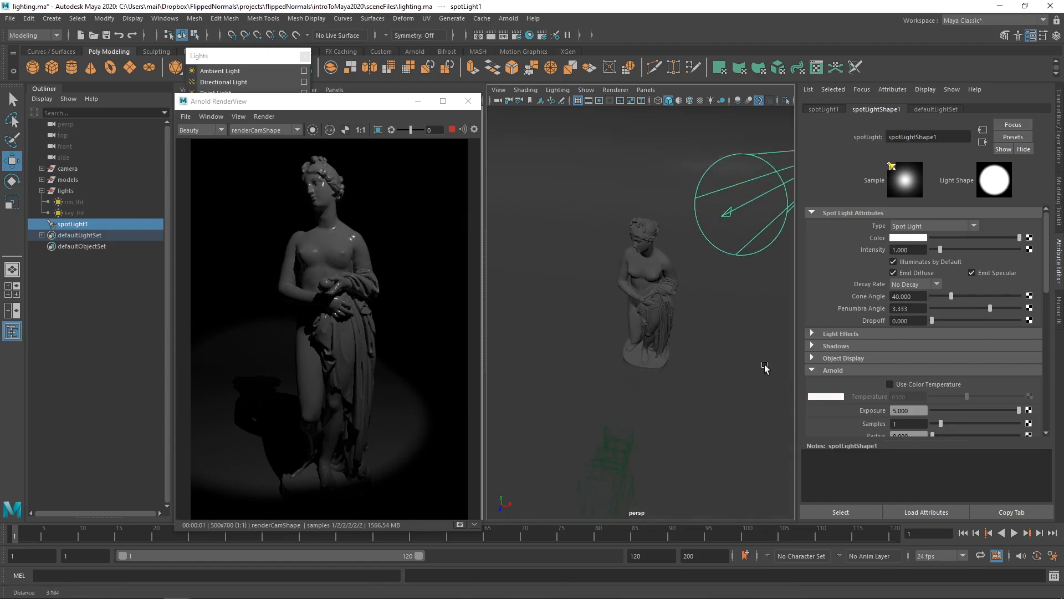
alt+drag(738, 288, 709, 227)
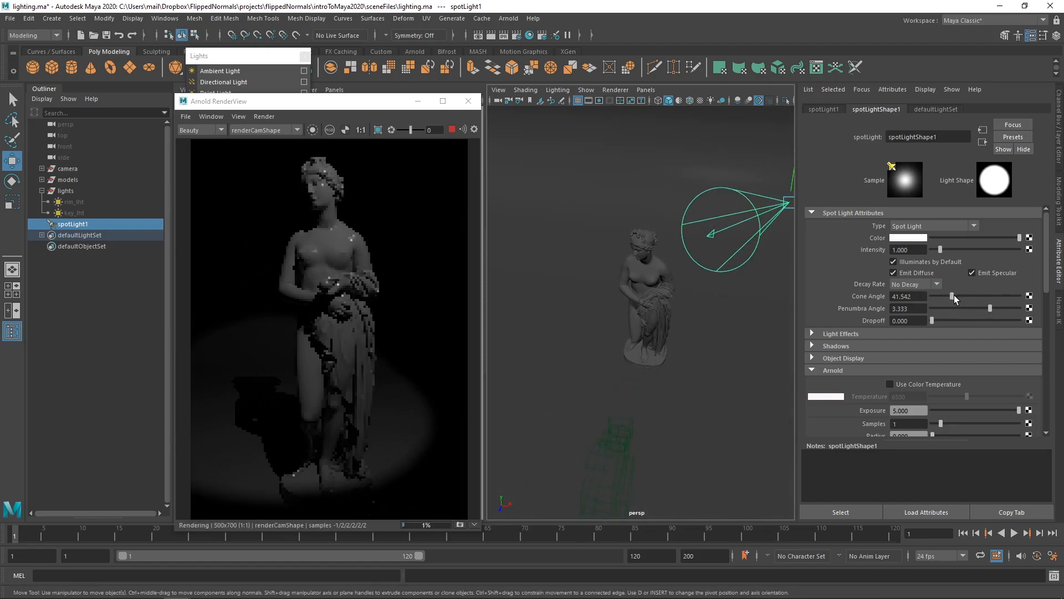
drag(953, 297, 938, 297)
alt+drag(719, 261, 665, 286)
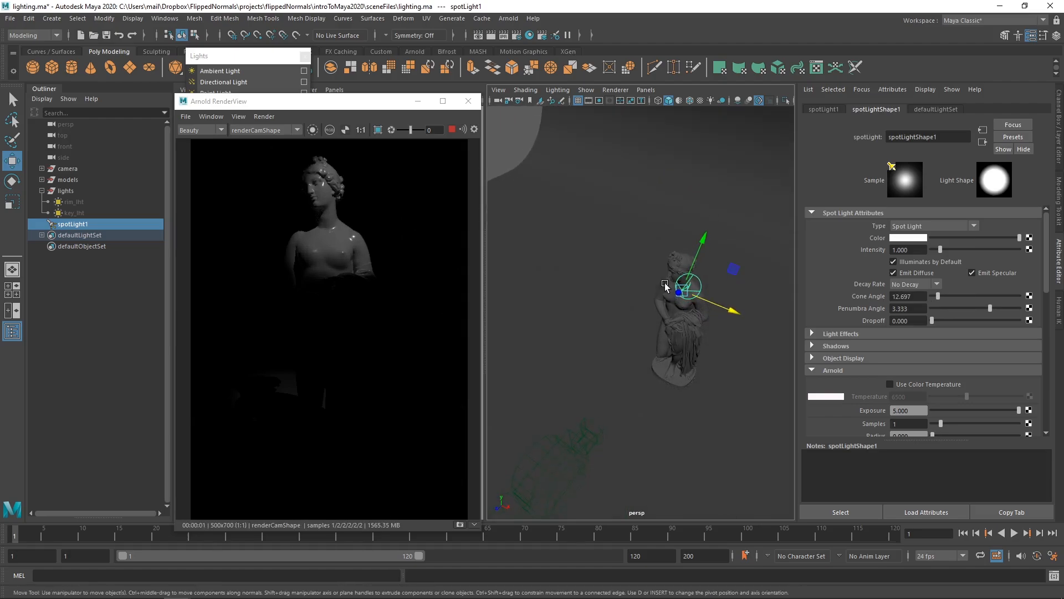
Look through the spot light in the viewport and re-aim its beam at the statue's head from that view.
click(652, 94)
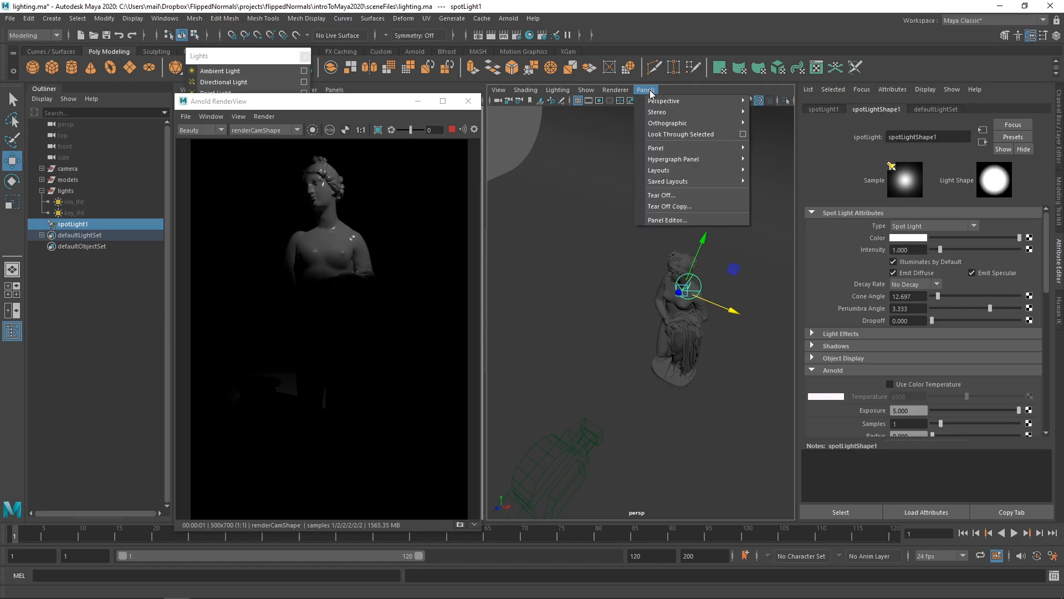
click(673, 134)
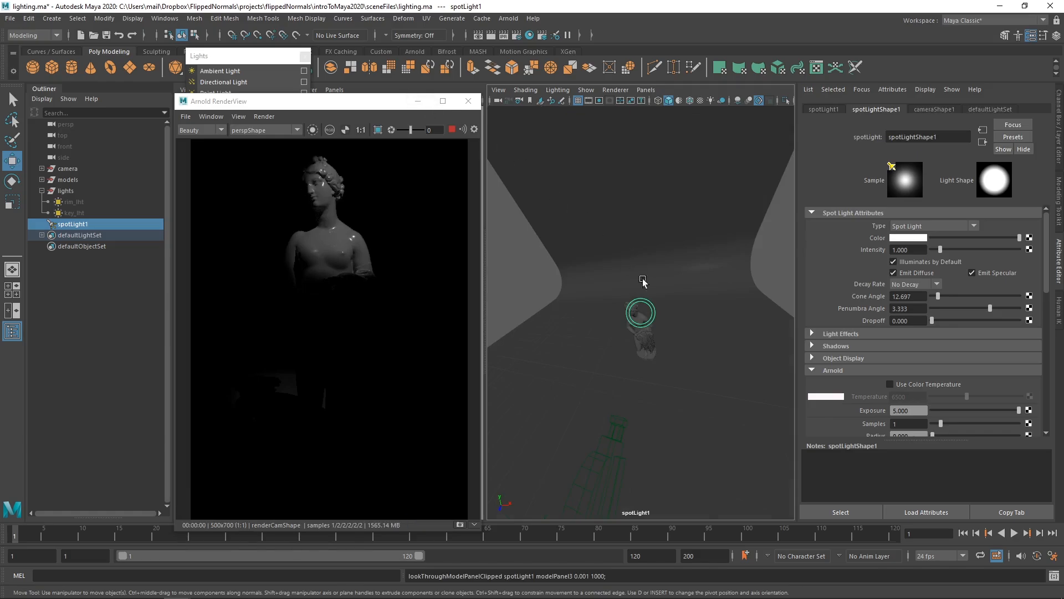
alt+middle_drag(657, 285, 666, 290)
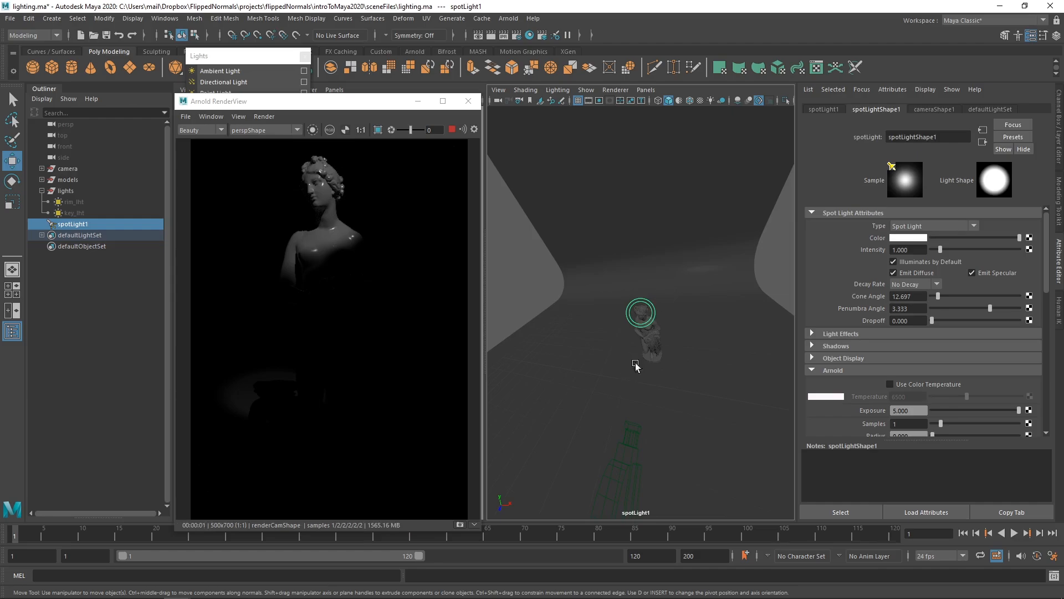
alt+drag(661, 322, 623, 330)
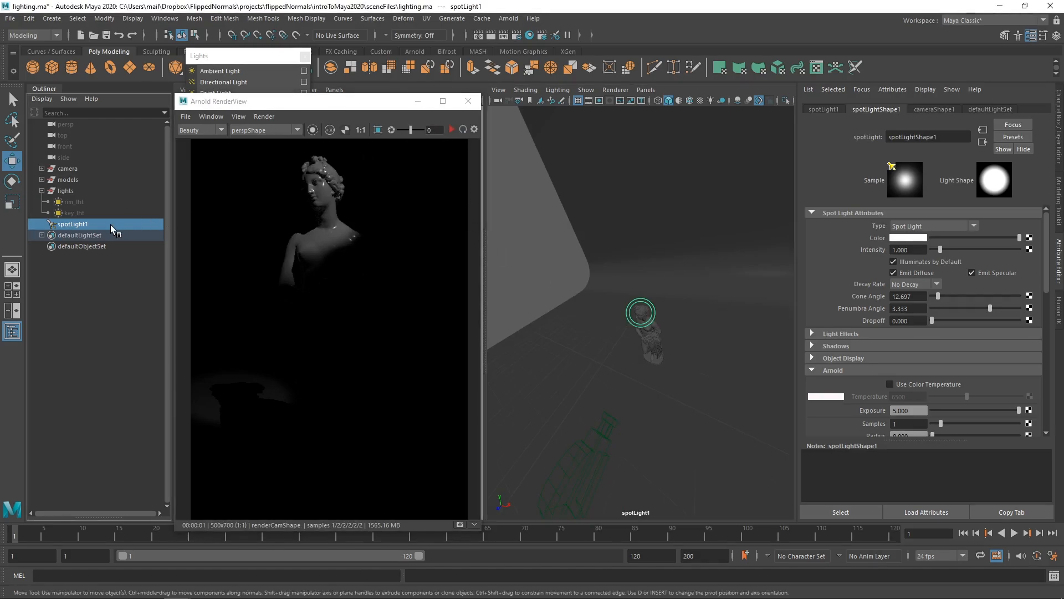
Delete the spot light, and bring back the hidden rim_lht and key_lht area lights in a restarted render.
key(Delete)
click(93, 203)
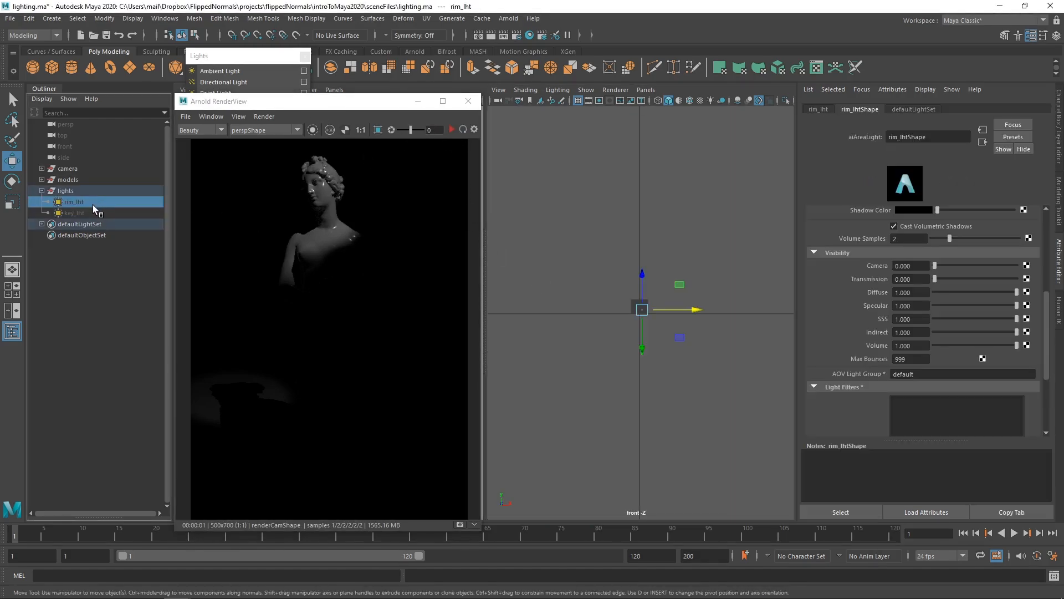
ctrl+click(91, 212)
key(h)
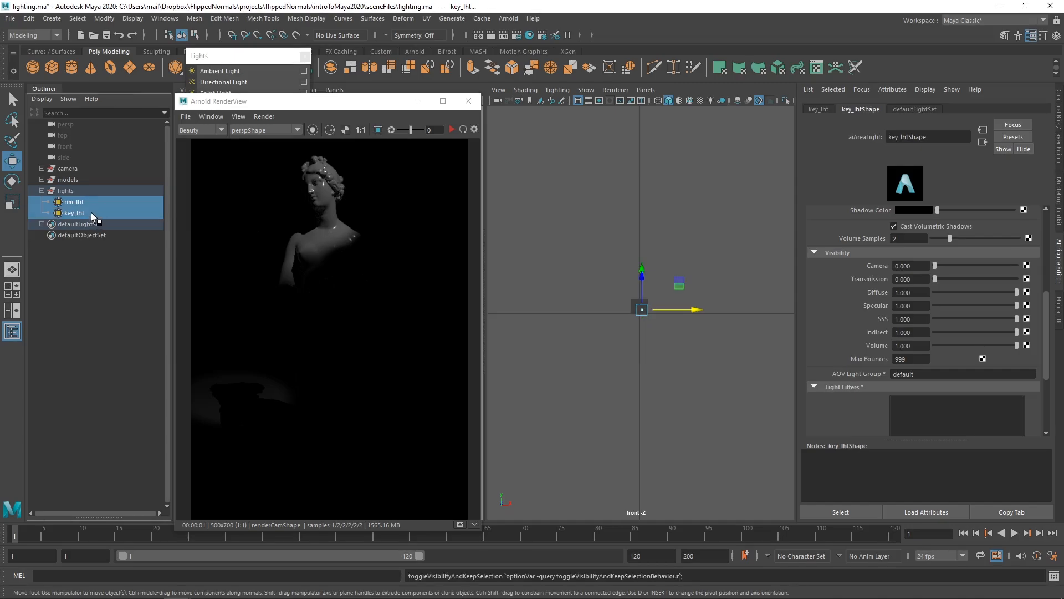
click(452, 130)
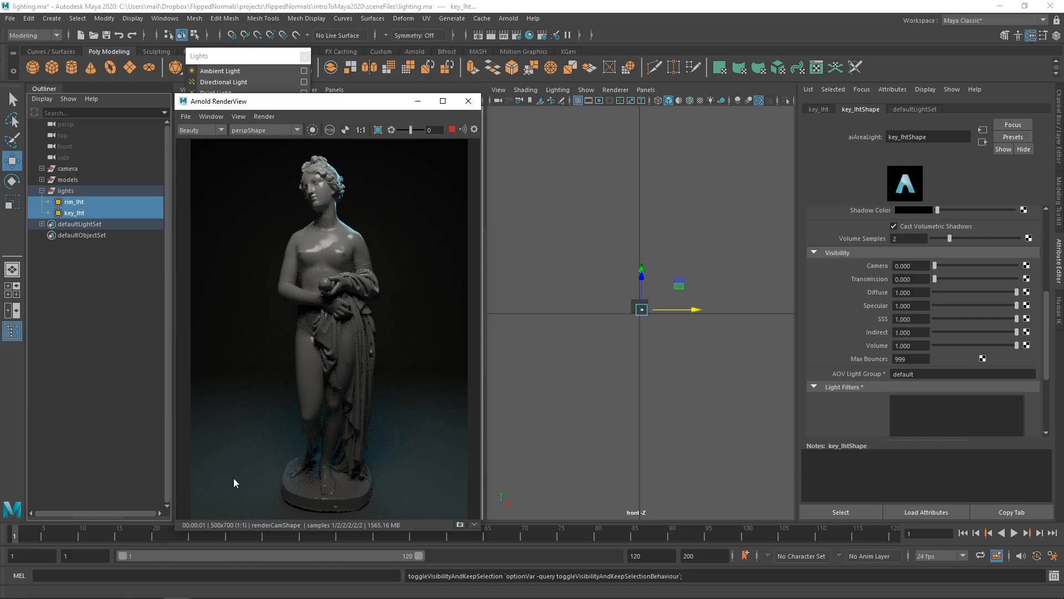
Open the Relationship Editor for light-centric light linking.
click(165, 18)
mouse_move(198, 104)
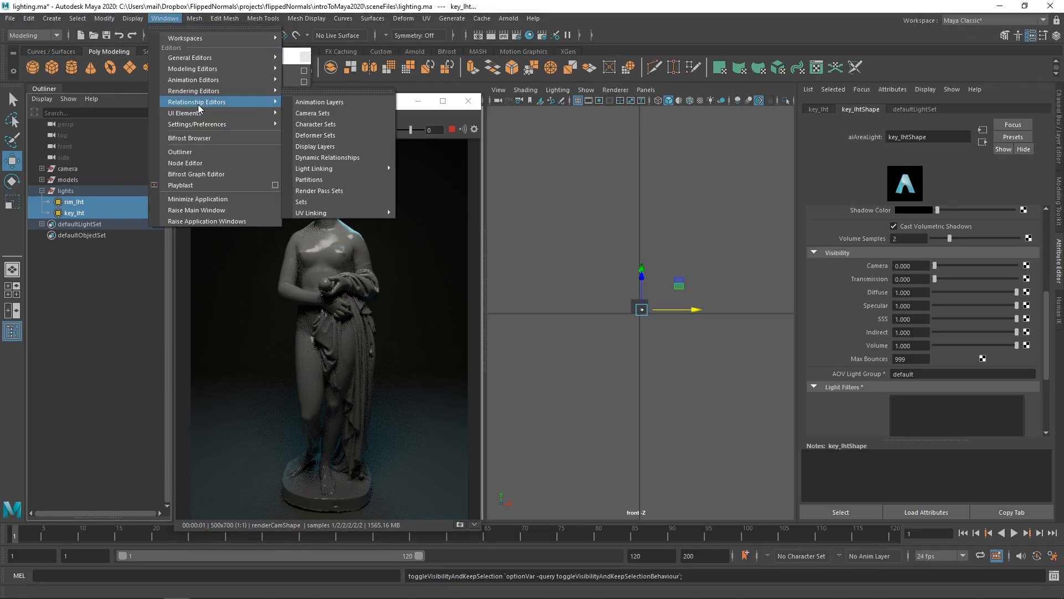
mouse_move(322, 168)
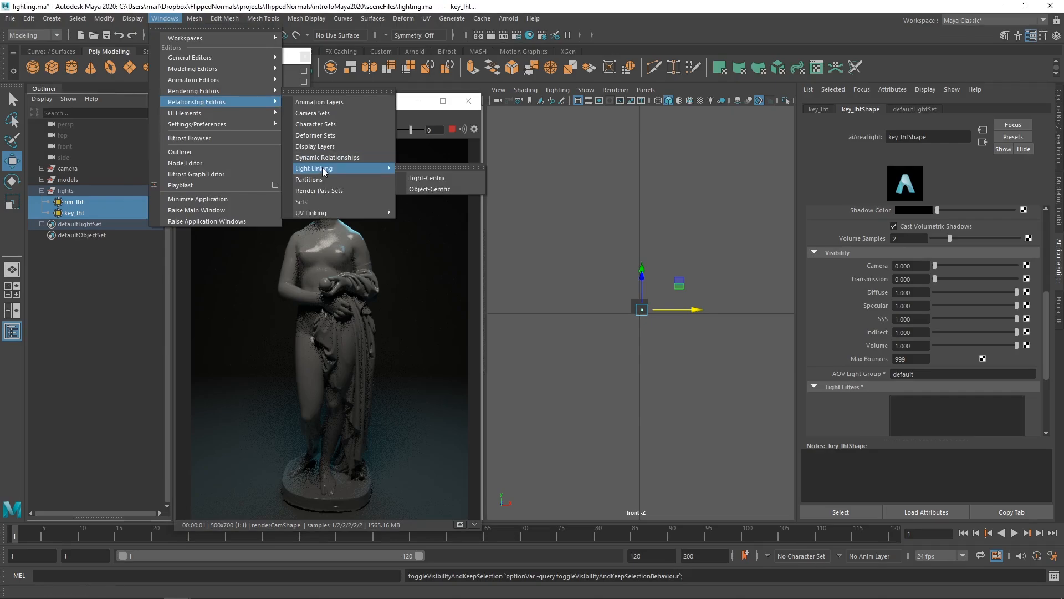
click(435, 178)
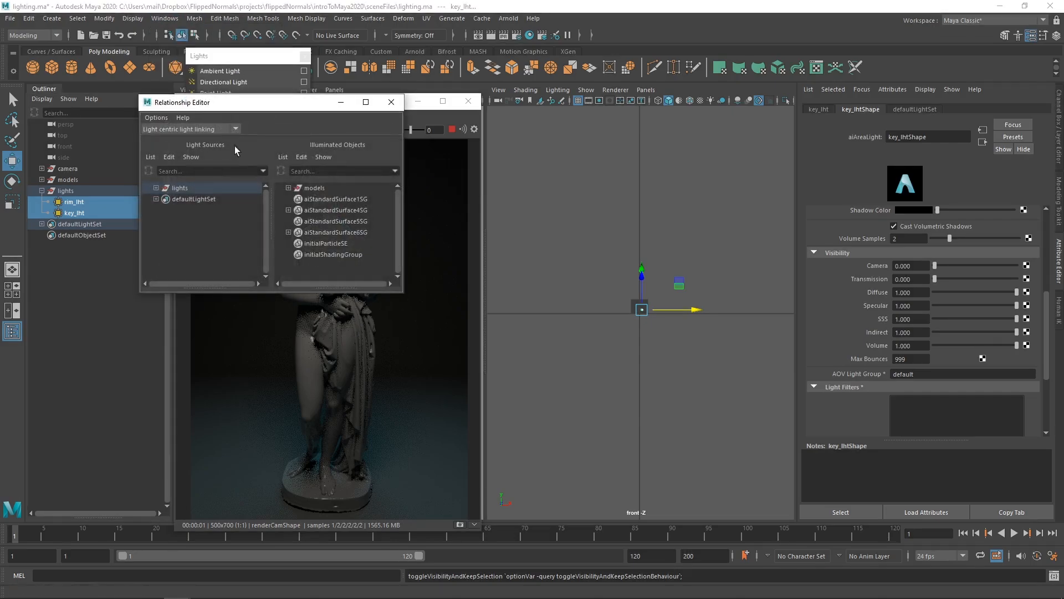
Select rim_lht as the light source and expand the env and props groups among its illuminated objects, keeping the render uncovered.
click(156, 188)
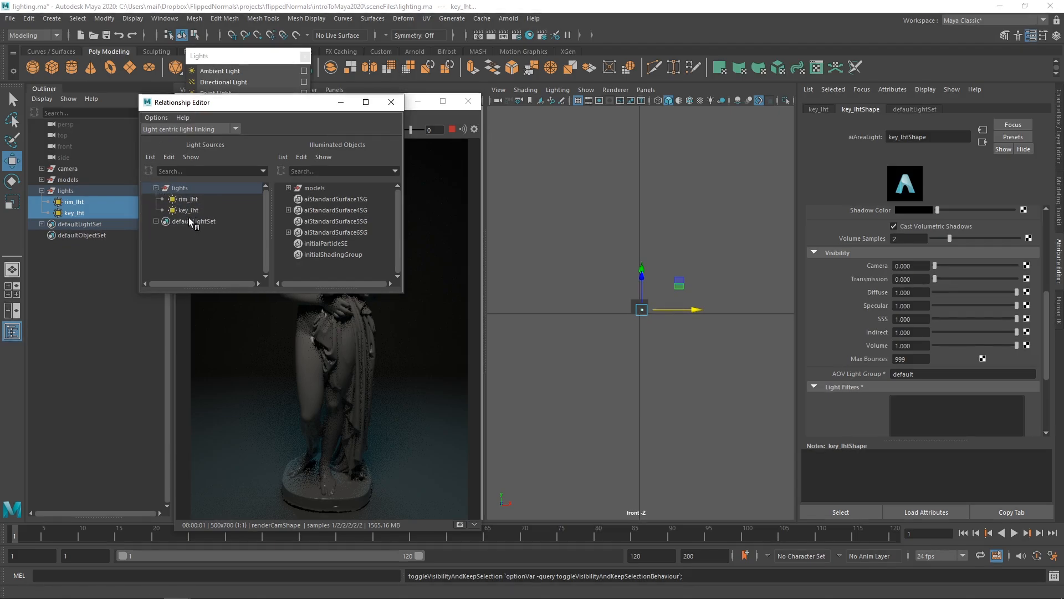
click(189, 200)
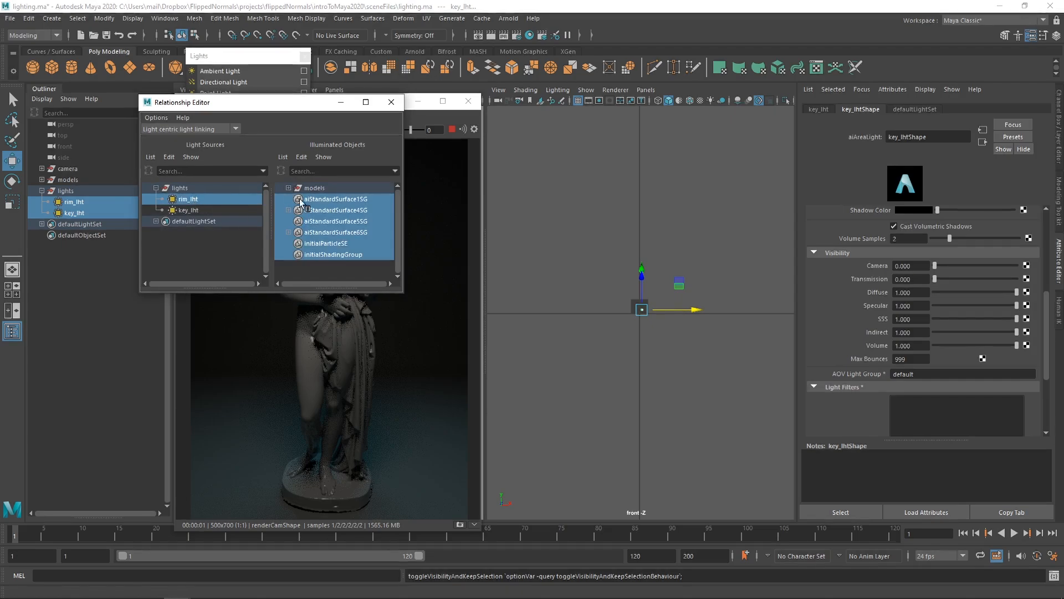
drag(262, 104, 651, 170)
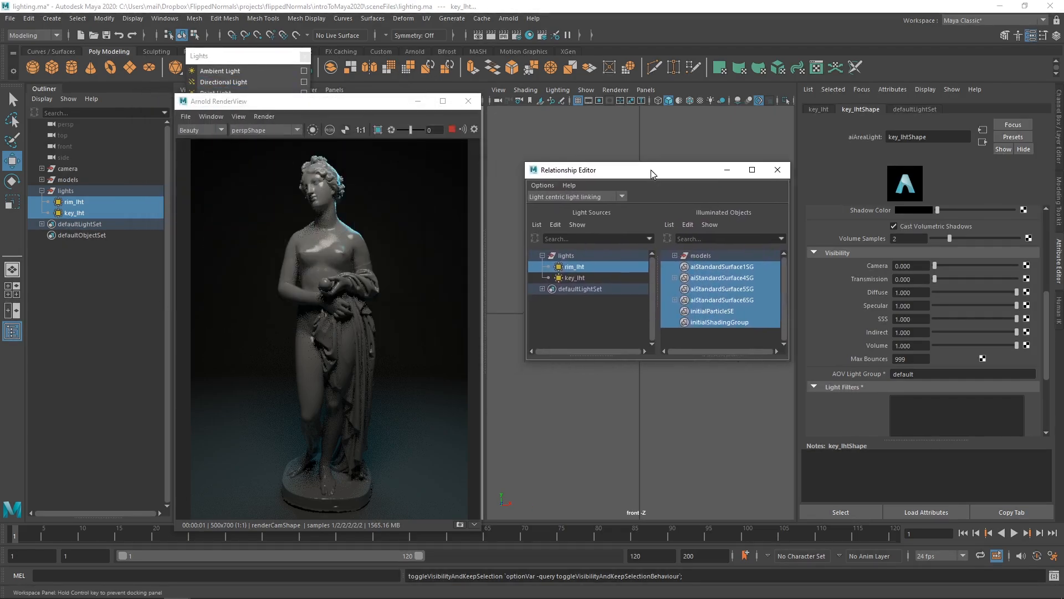
click(677, 252)
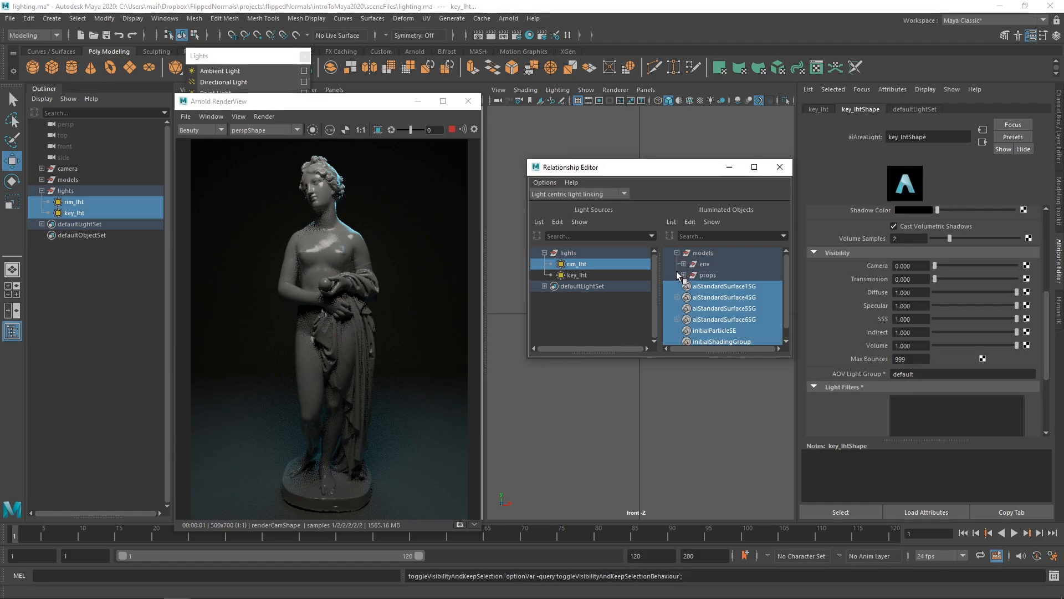
click(683, 274)
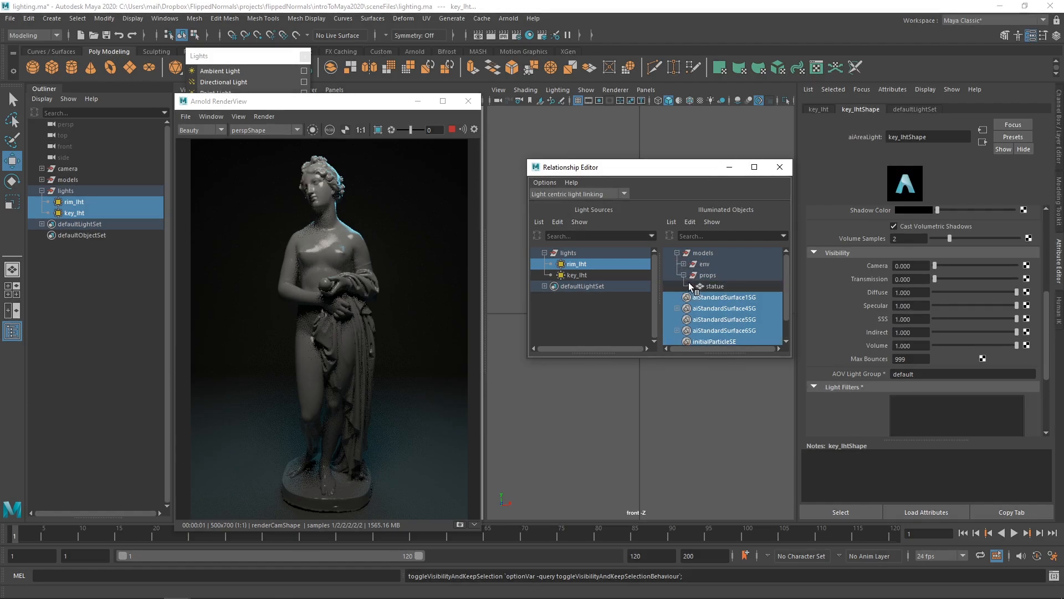
click(683, 264)
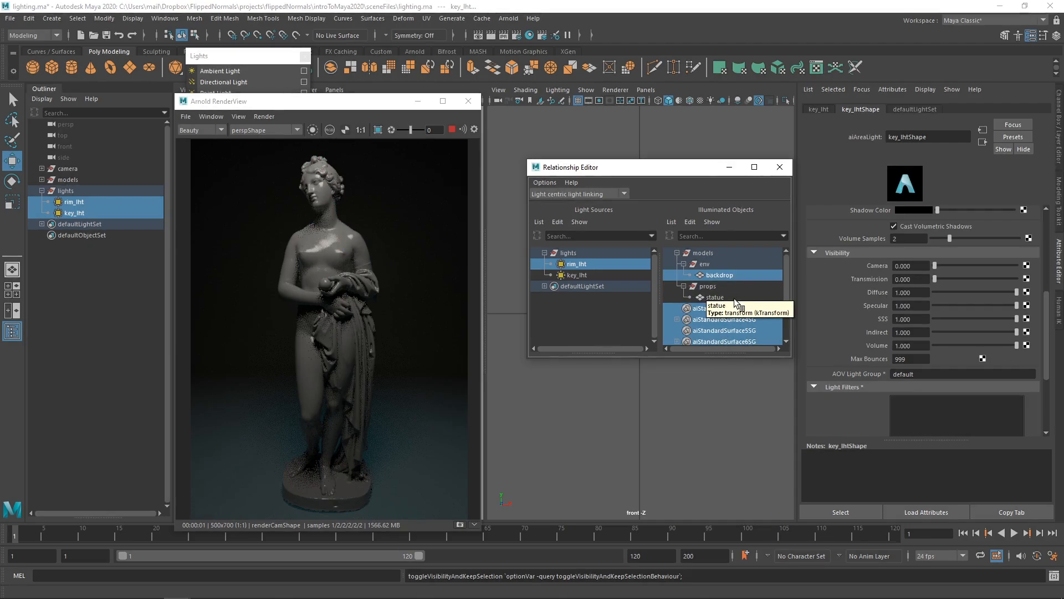
Toggle the statue's link to rim_lht off and on to compare the rim lighting in the render.
click(729, 297)
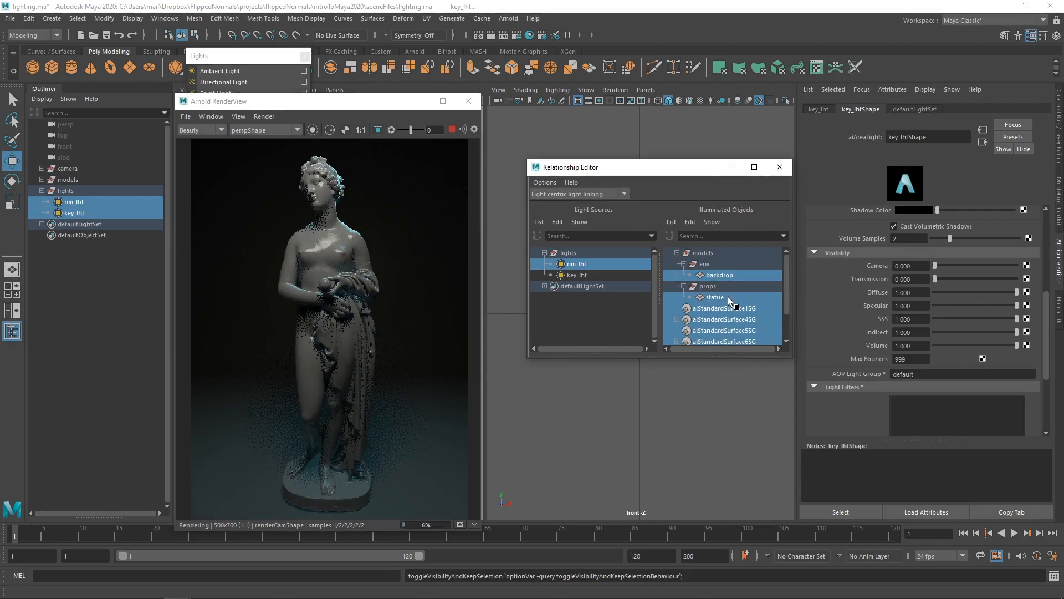
click(727, 298)
click(728, 298)
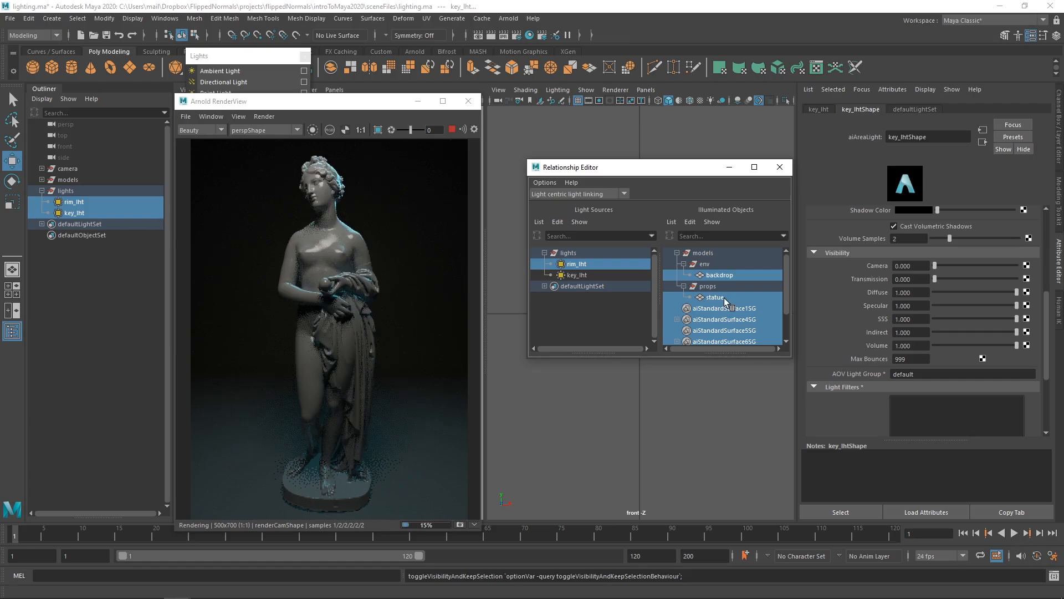
click(724, 298)
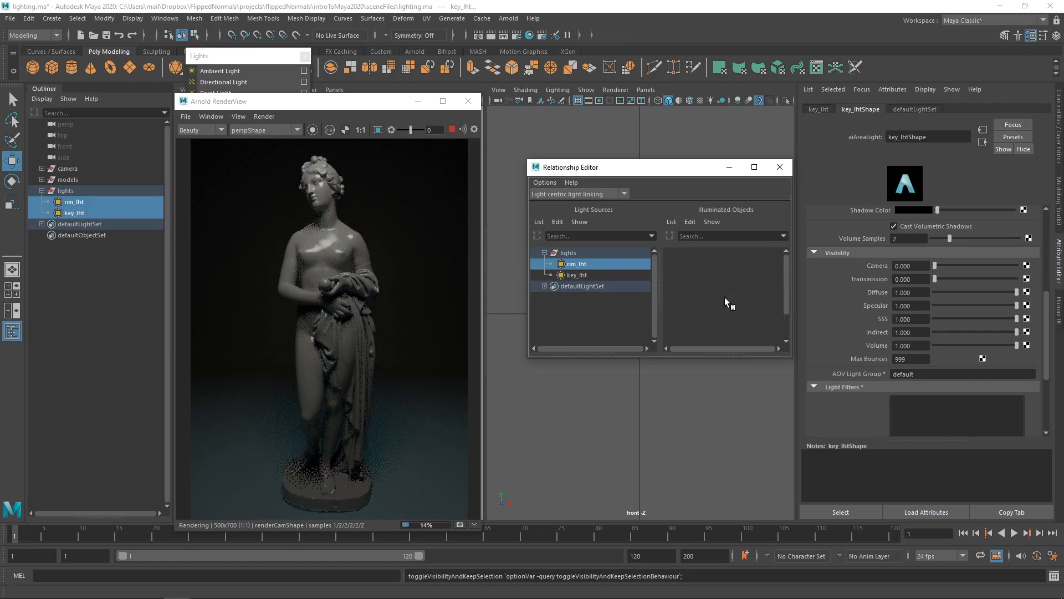
click(724, 297)
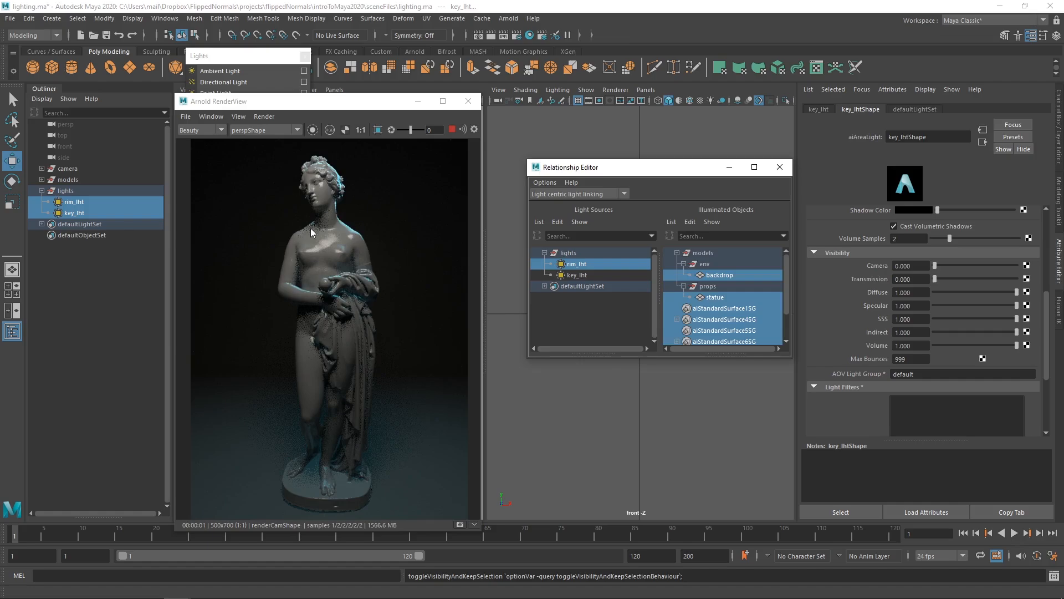
click(714, 298)
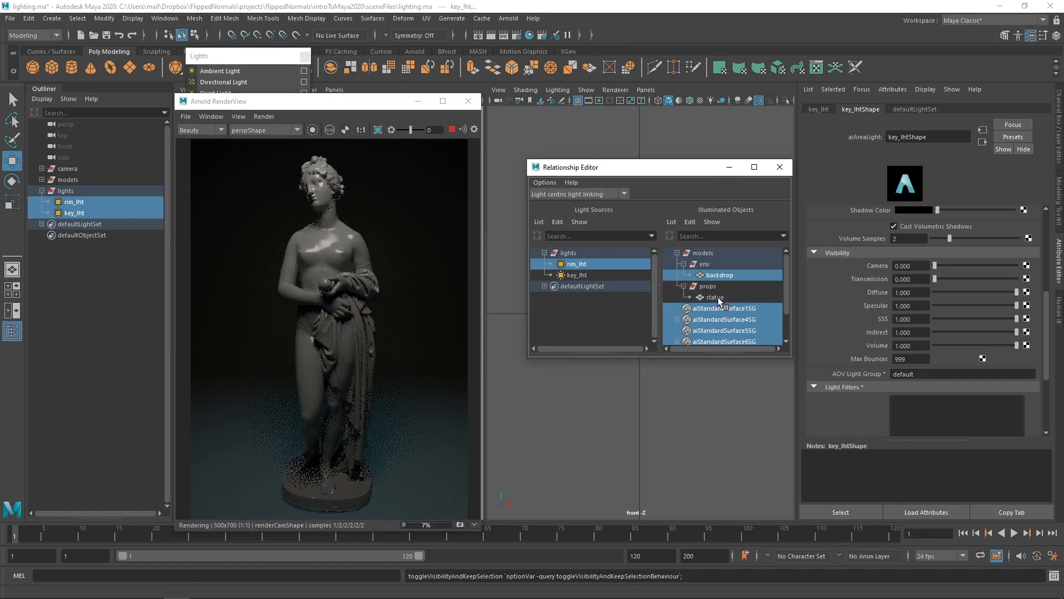
click(719, 297)
Toggle the backdrop's link to rim_lht off and on to compare the background lighting in the render.
click(719, 274)
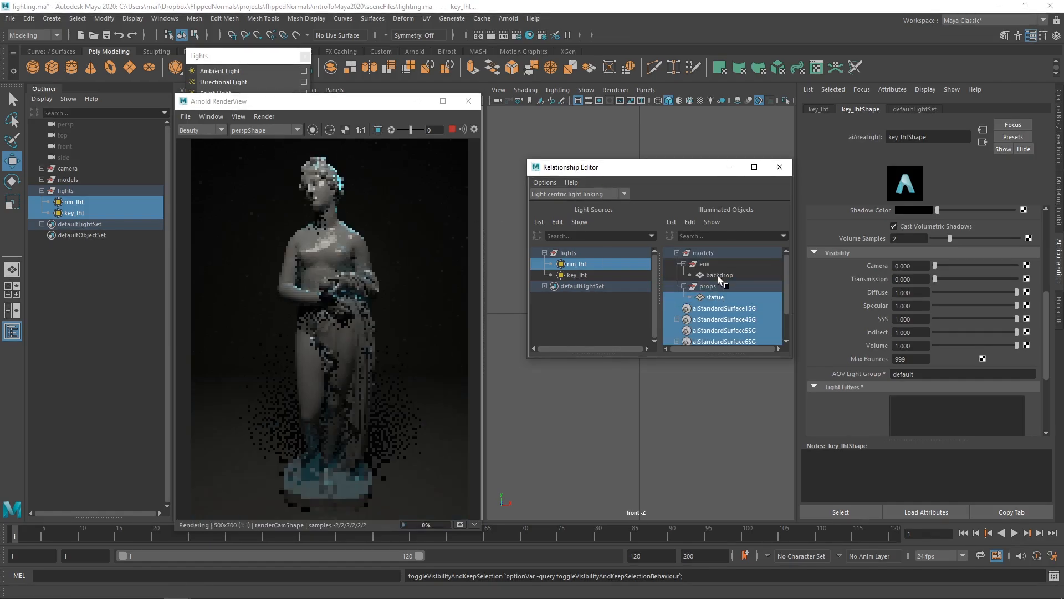
click(720, 276)
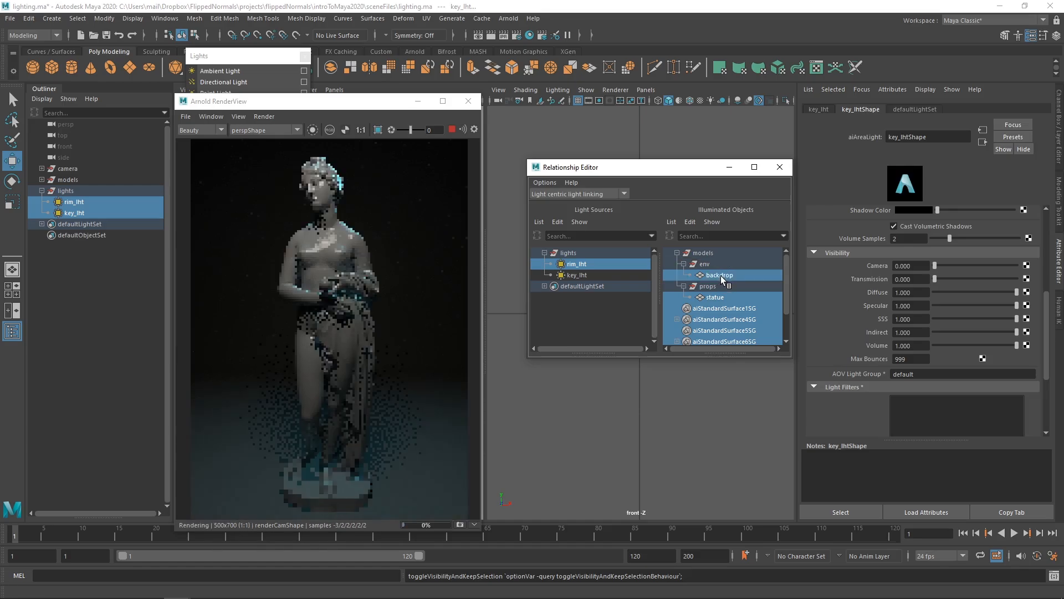
click(720, 275)
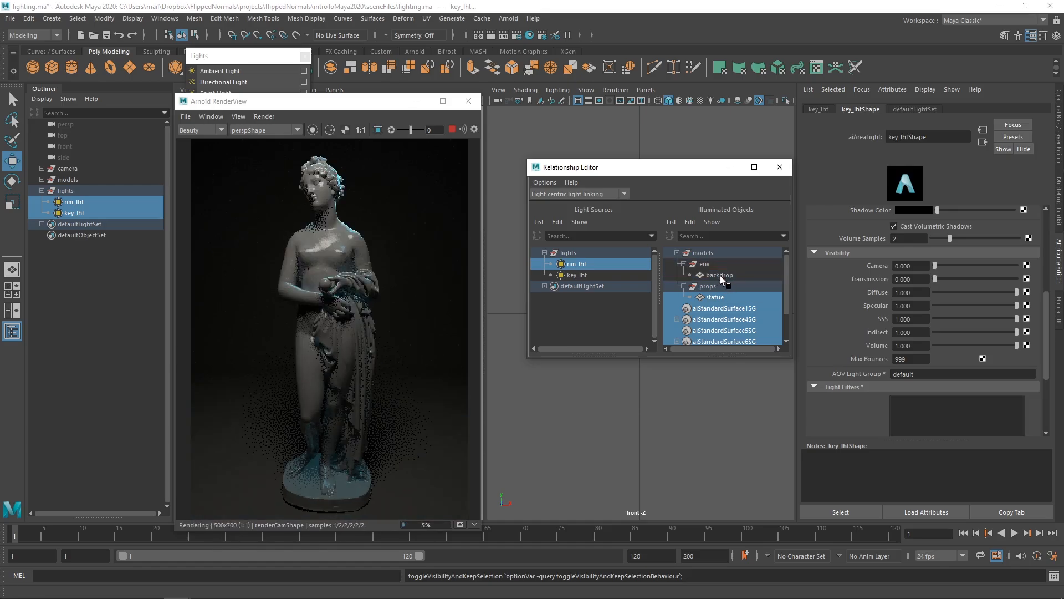
click(720, 275)
click(722, 274)
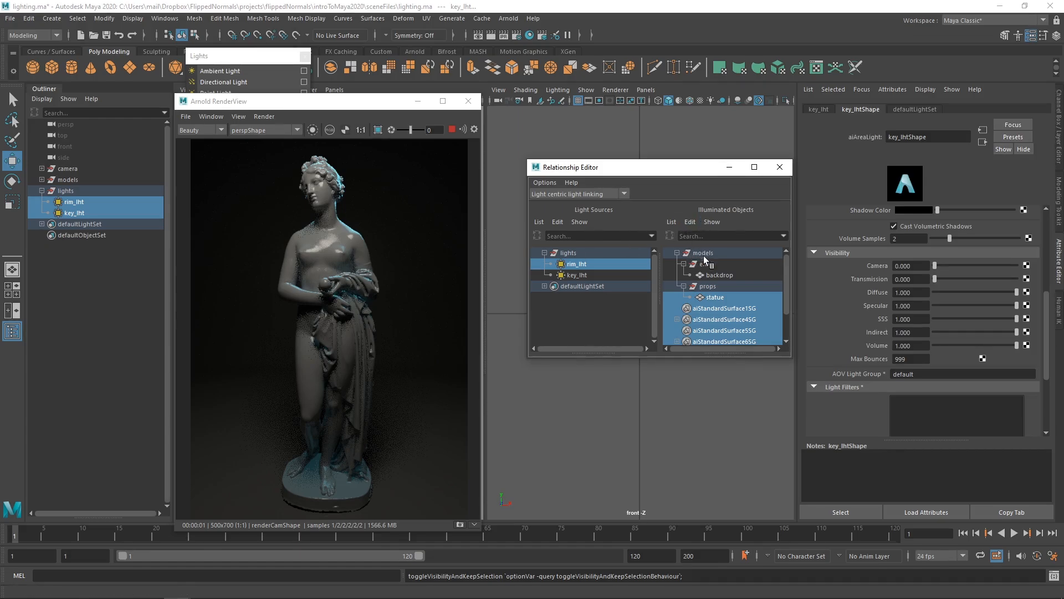
click(711, 274)
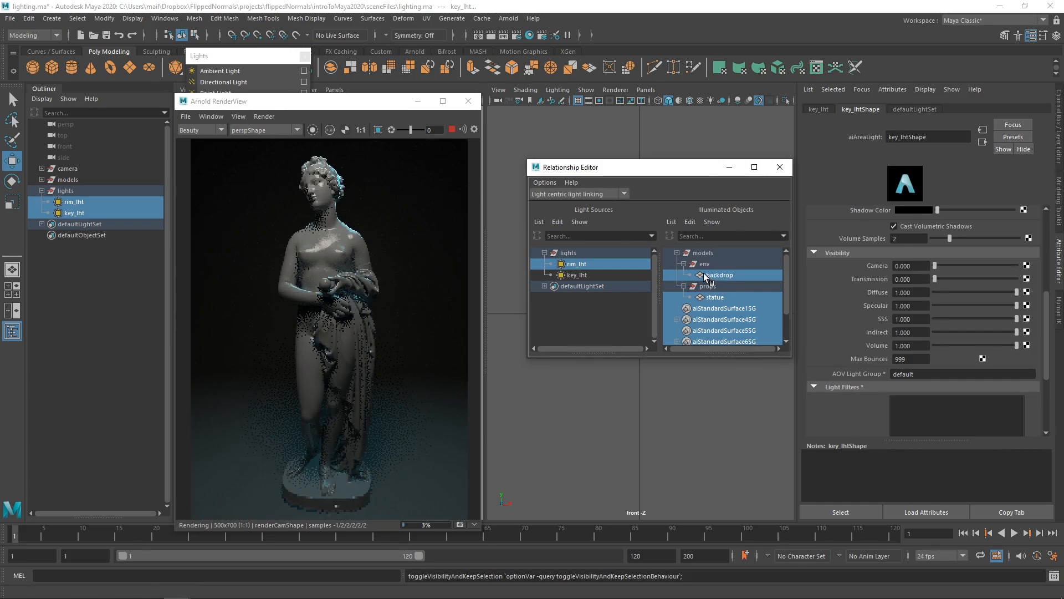
Toggle the statue's link to key_lht off and on to compare the key lighting in the render, and close the Relationship Editor.
click(577, 275)
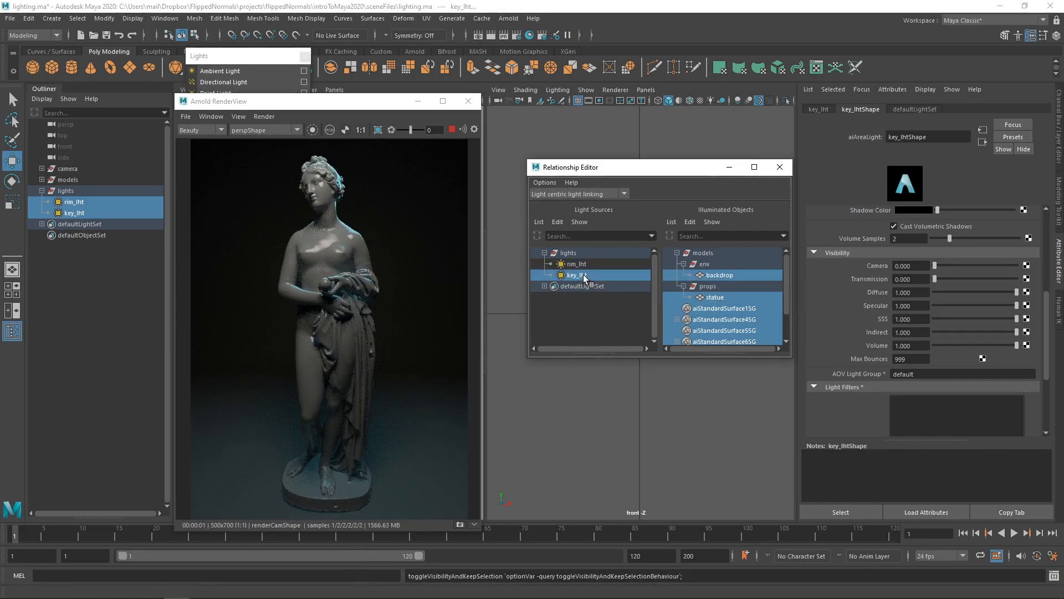
click(721, 297)
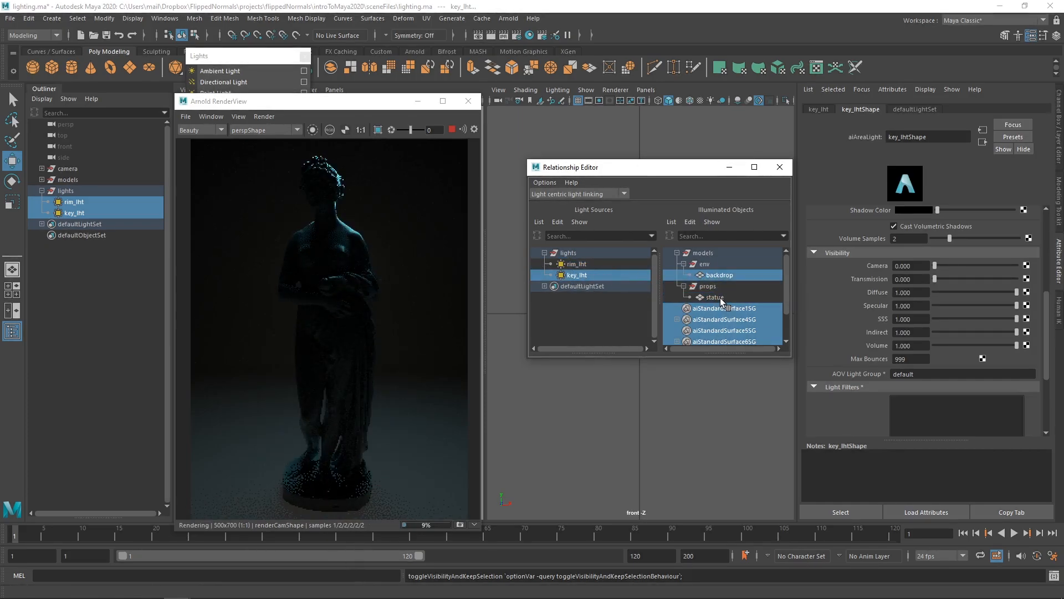
click(719, 297)
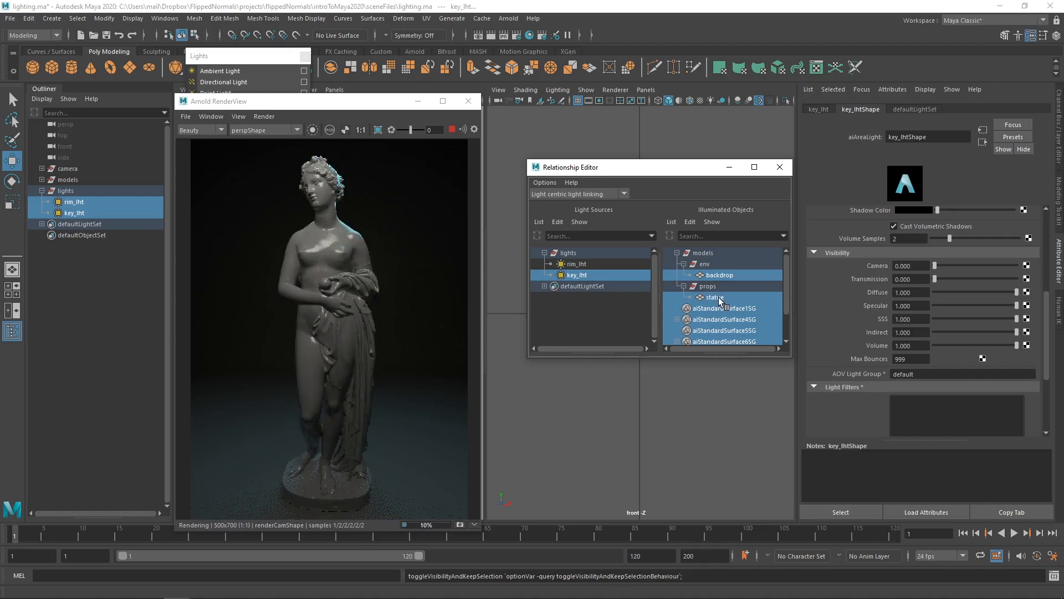
click(719, 298)
click(717, 298)
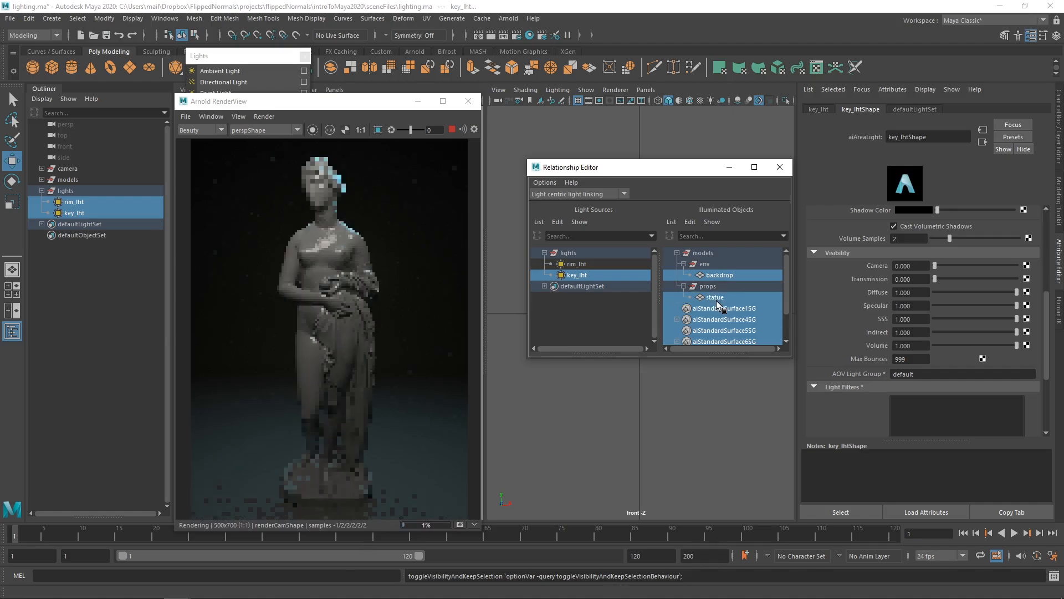
click(716, 298)
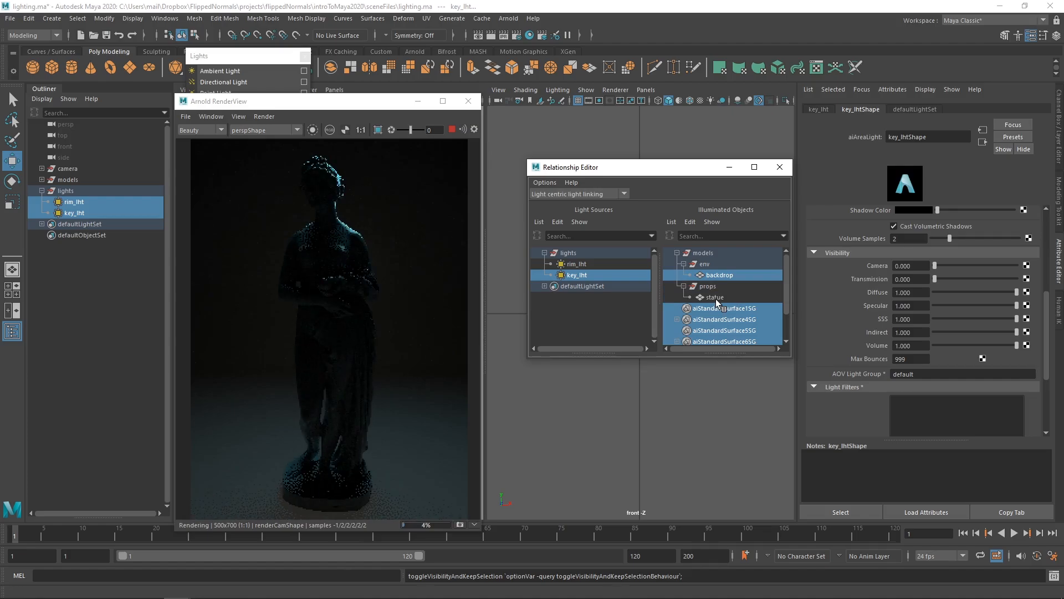
click(713, 297)
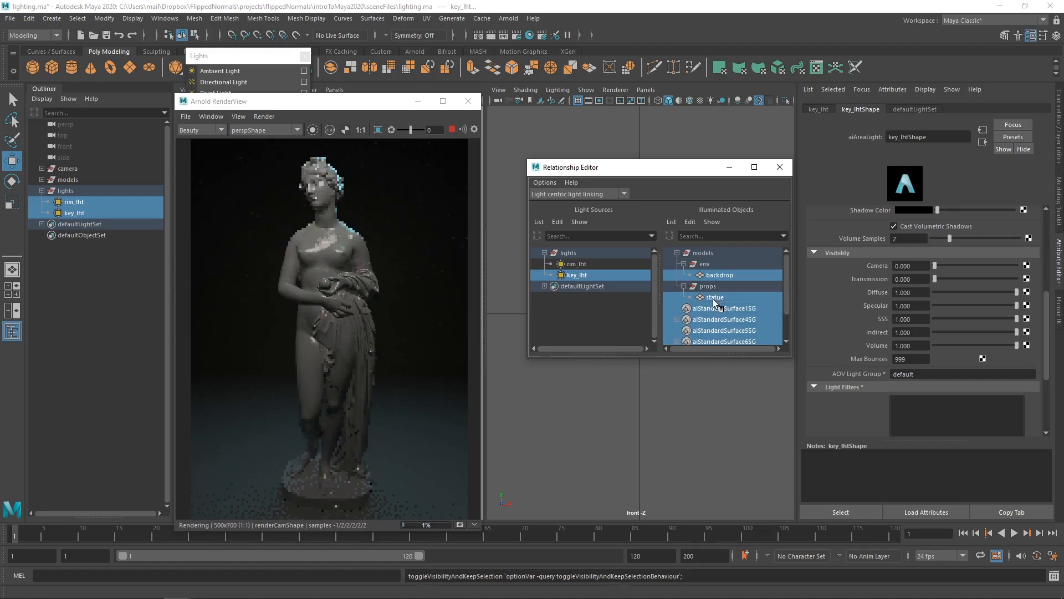
click(781, 167)
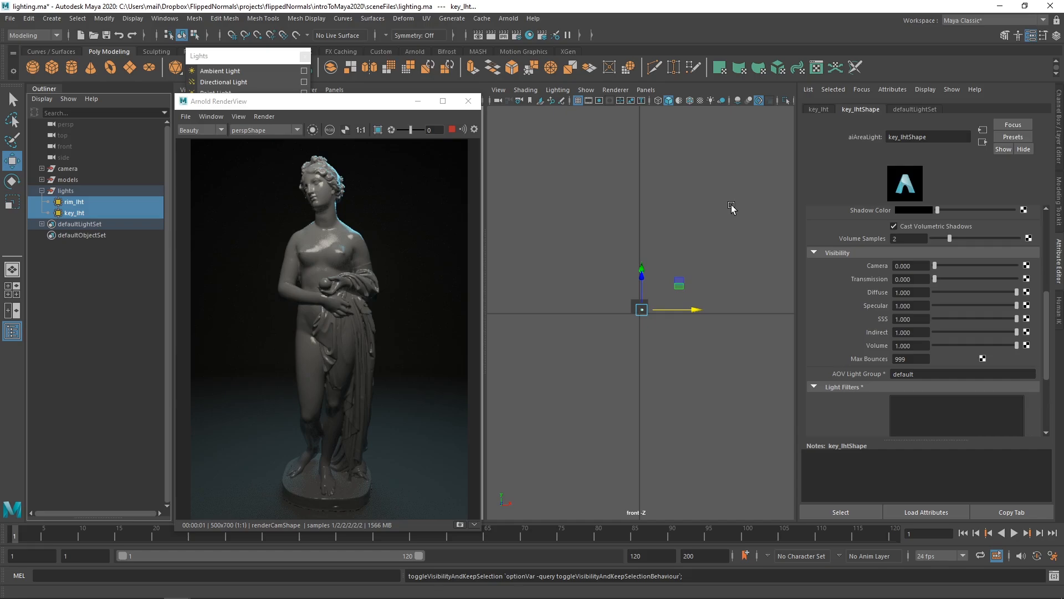
Create a new Arnold area light.
click(508, 18)
mouse_move(541, 85)
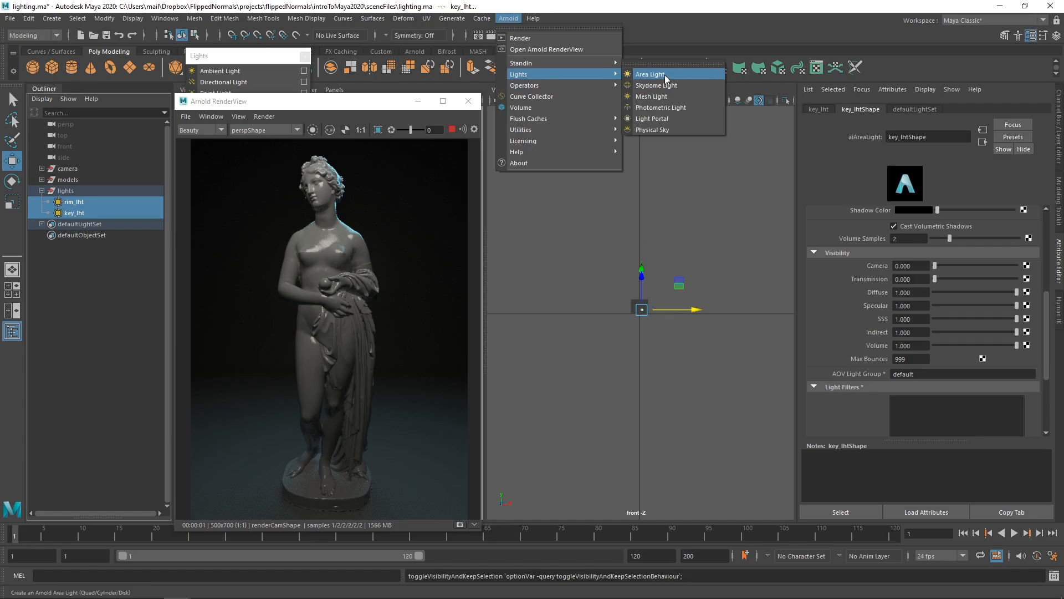
click(664, 75)
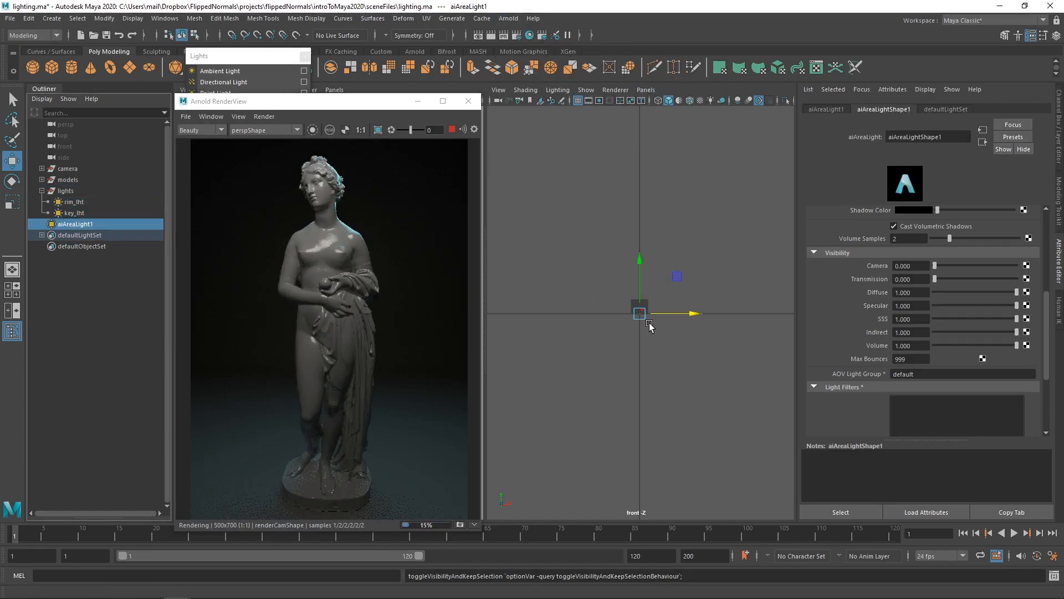
Switch to the perspective view and move the new area light in front of the statue's upper body.
key(space)
drag(649, 324, 652, 299)
key(f)
alt+right_drag(687, 334, 593, 302)
alt+drag(593, 304, 727, 219)
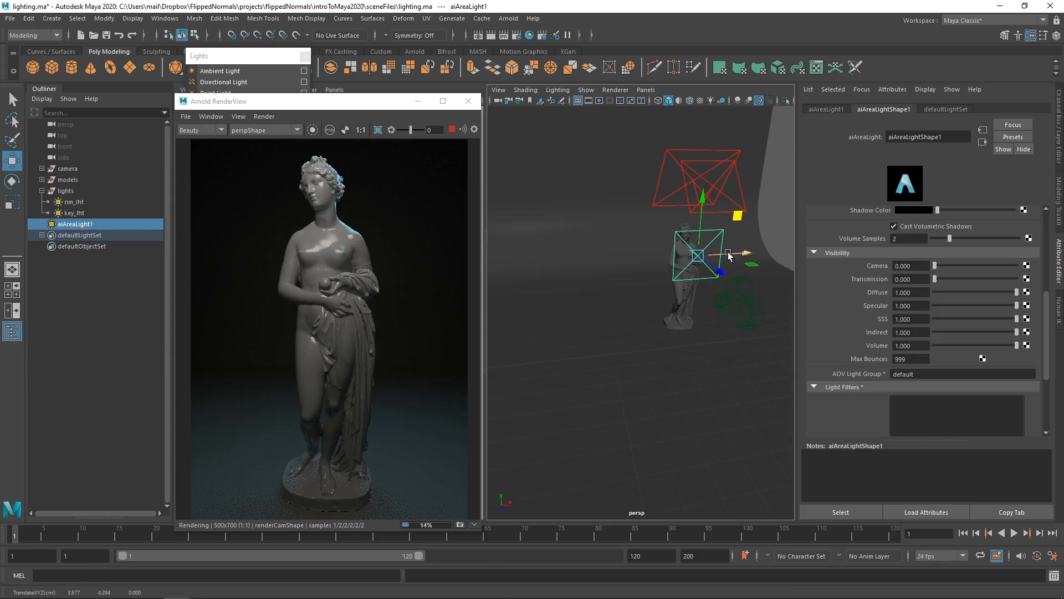
key(f)
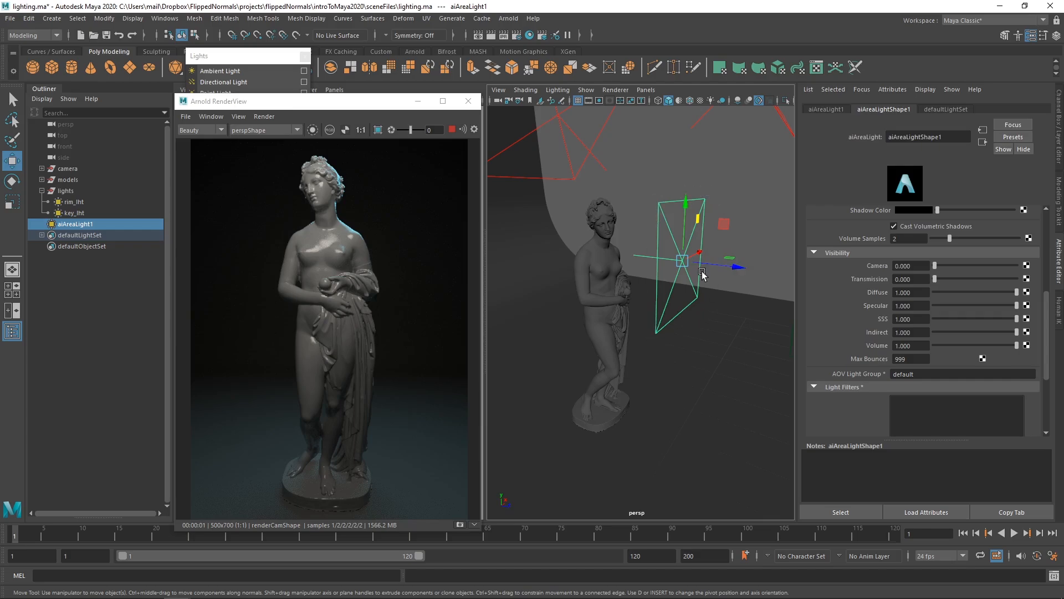
mouse_move(713, 267)
alt+mouse_down()
mouse_move(743, 279)
mouse_move(732, 263)
alt+mouse_up()
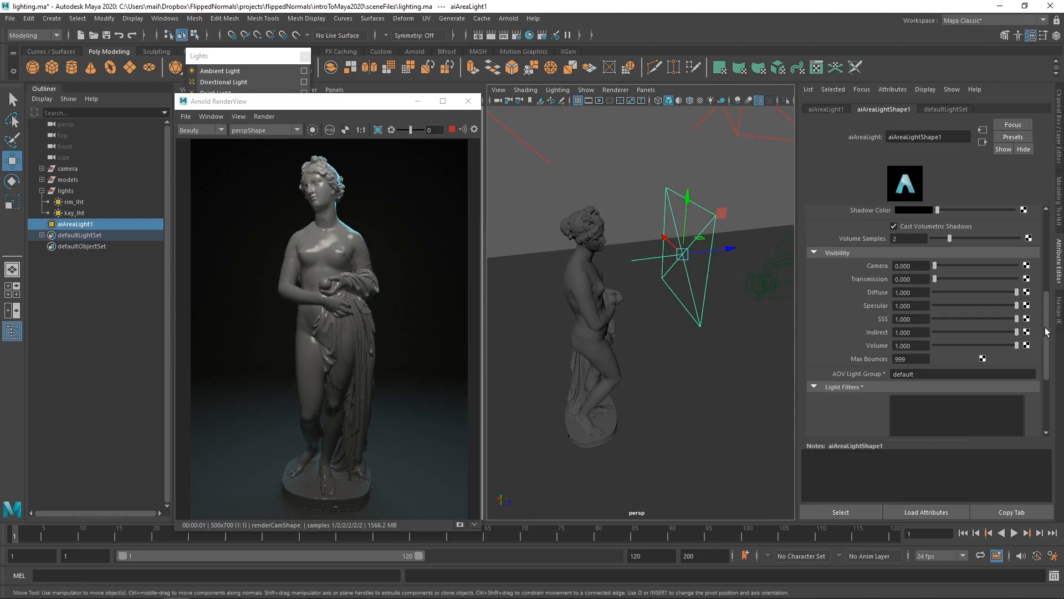
Set the new area light's exposure to 5 and raise the light slightly in front of the statue.
drag(1046, 325, 1053, 235)
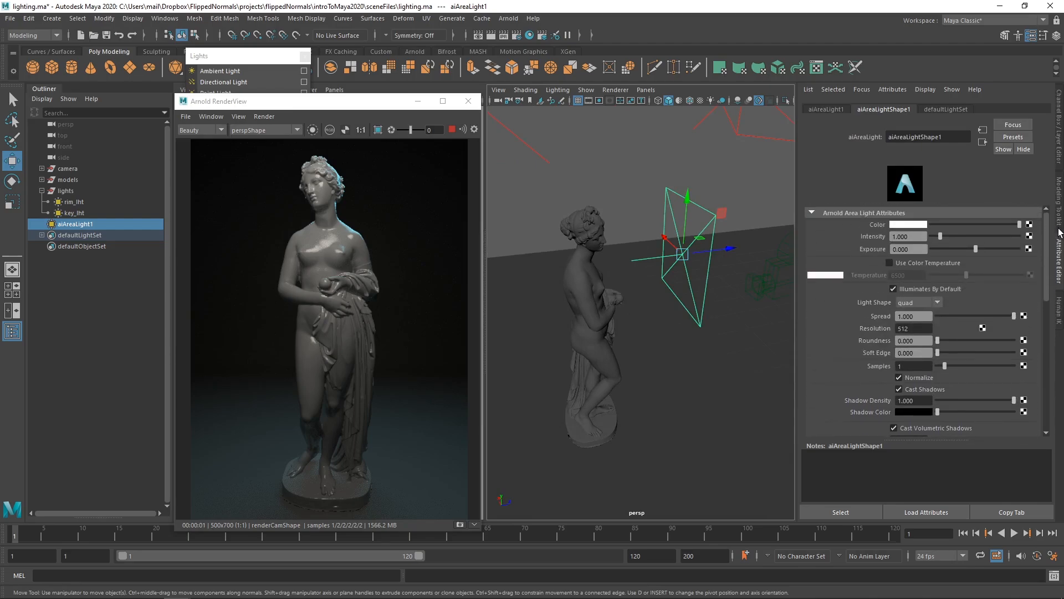
drag(912, 248, 806, 246)
text(5)
key(Return)
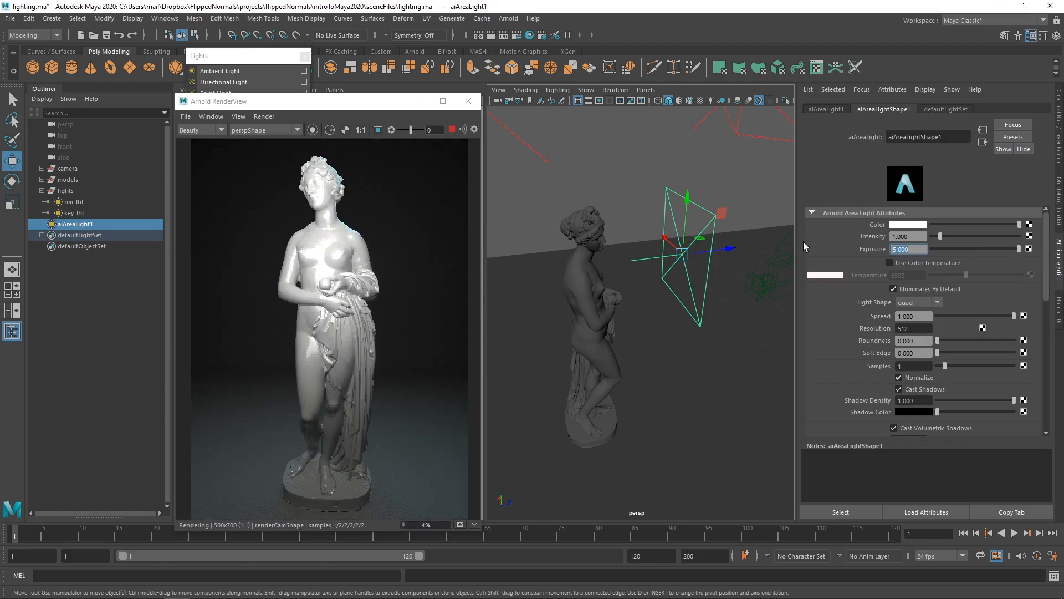
drag(687, 201, 688, 162)
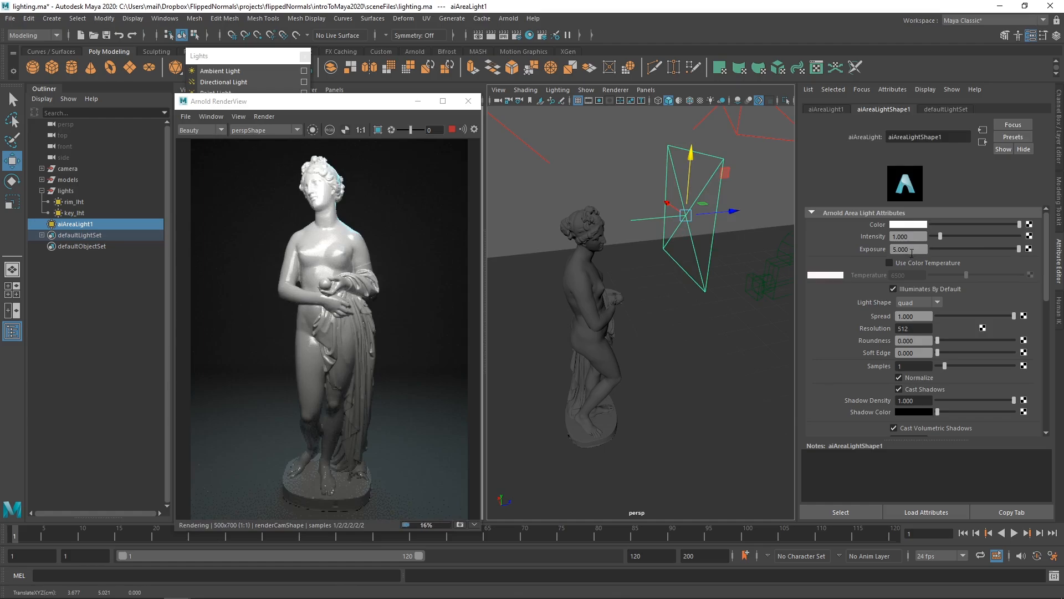
drag(916, 251, 864, 250)
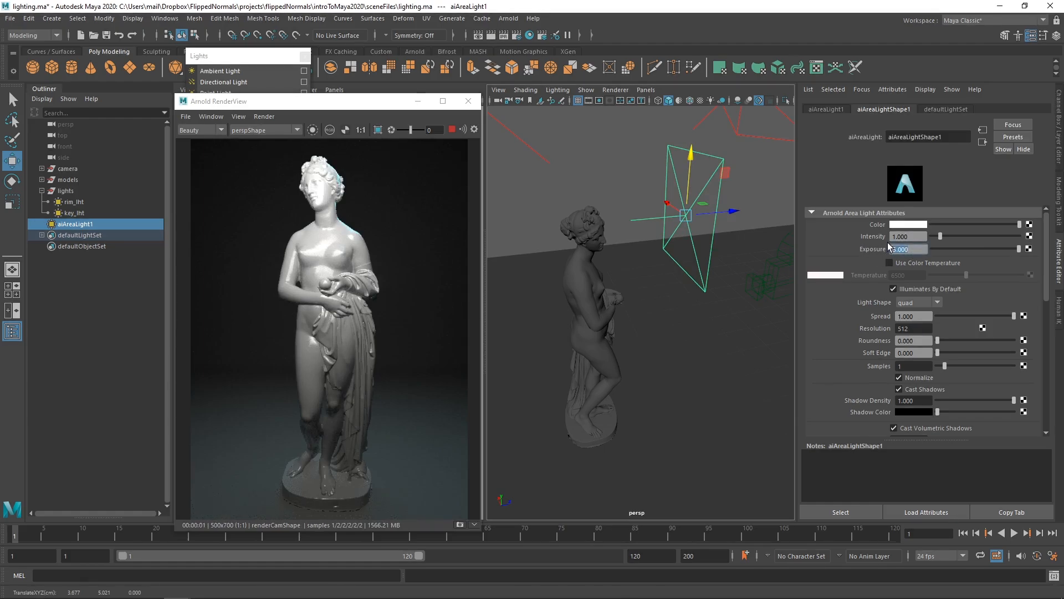
click(910, 262)
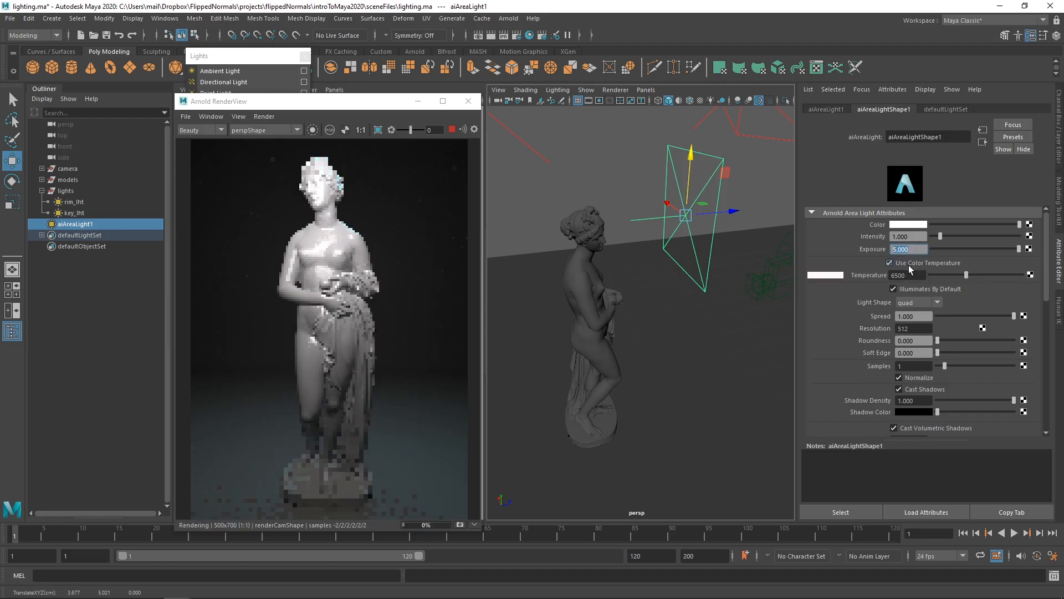
click(909, 264)
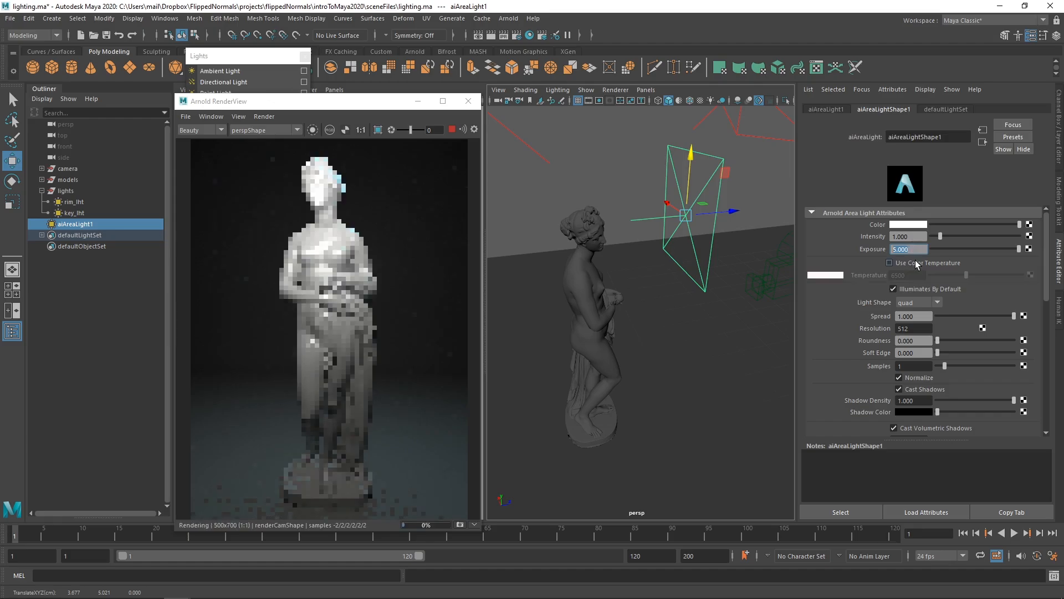
Set the new area light's colour to magenta from the colour history and its diffuse visibility to 0.
click(908, 224)
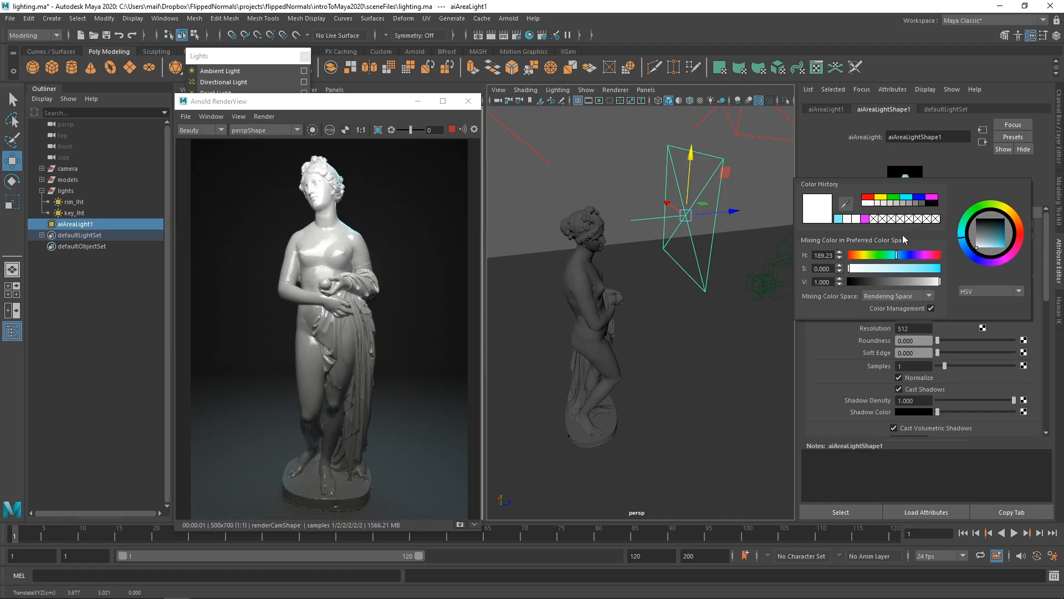
click(865, 218)
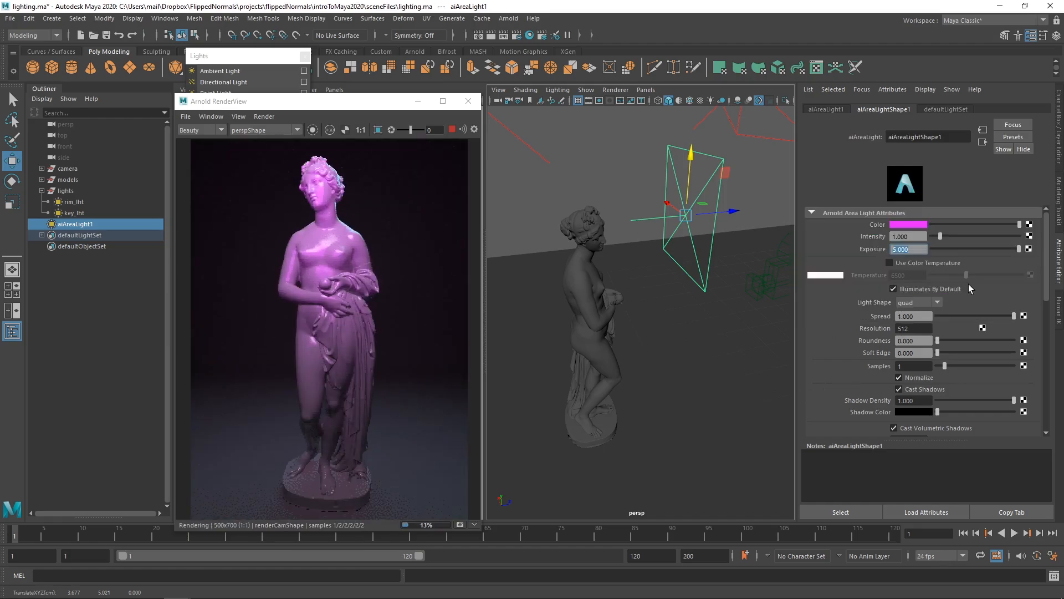
drag(1046, 251, 1048, 335)
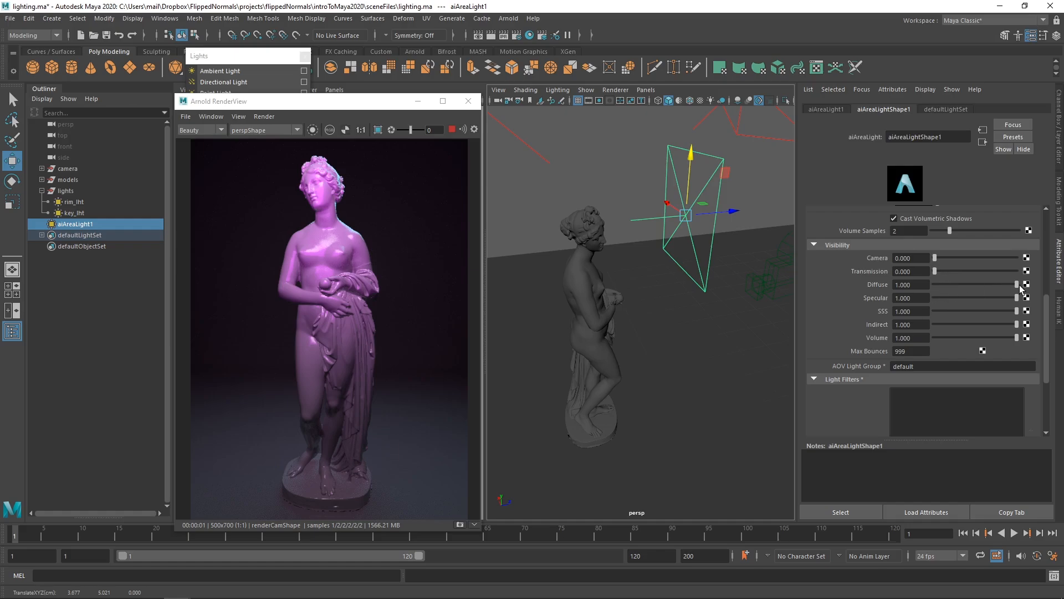
drag(1017, 283, 890, 281)
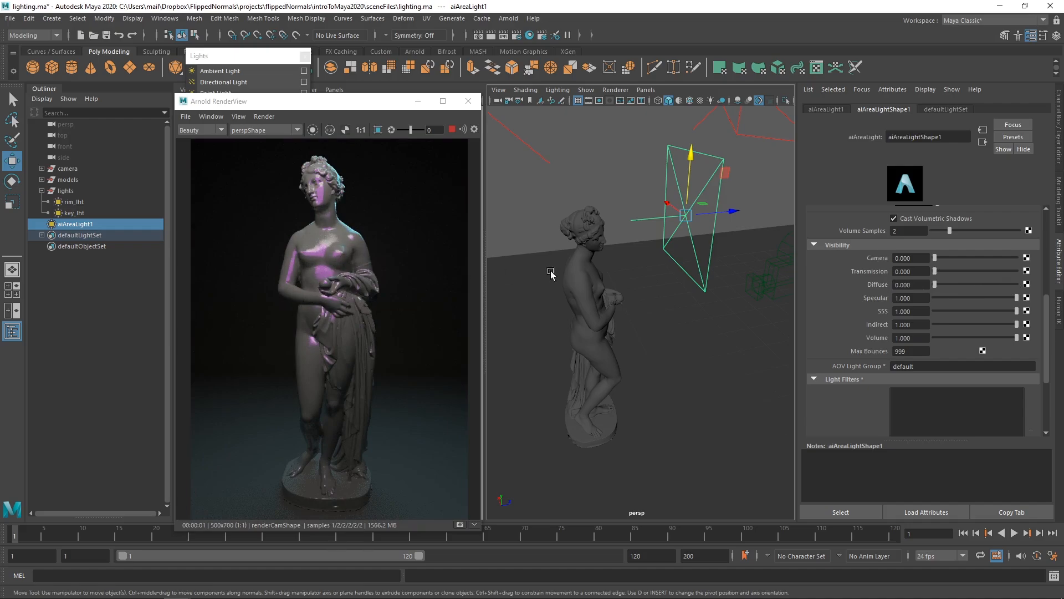
alt+drag(693, 268, 663, 242)
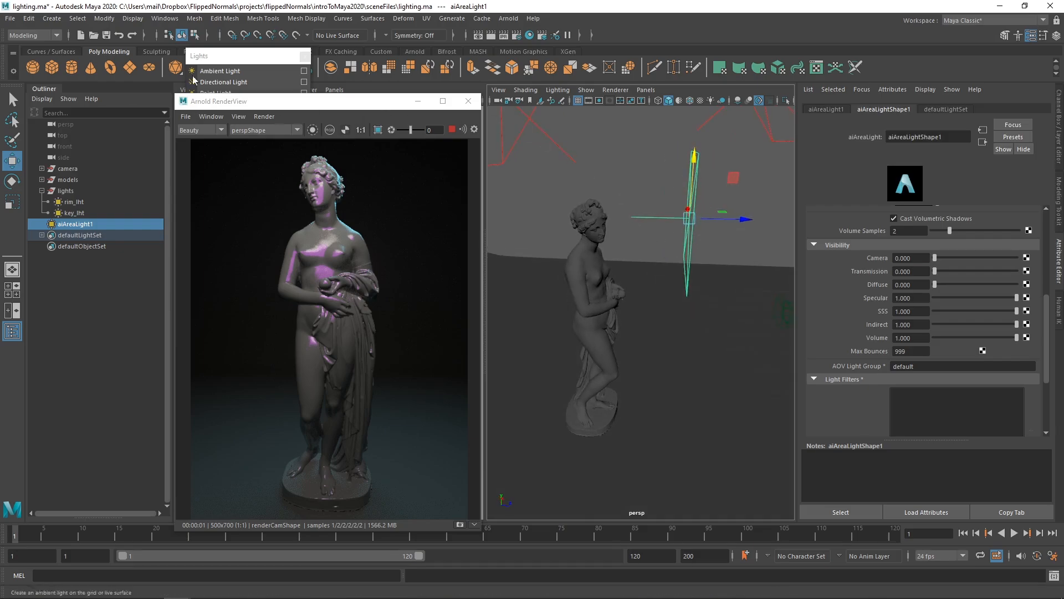
Bring up Maya's standard light types available for creation.
click(51, 19)
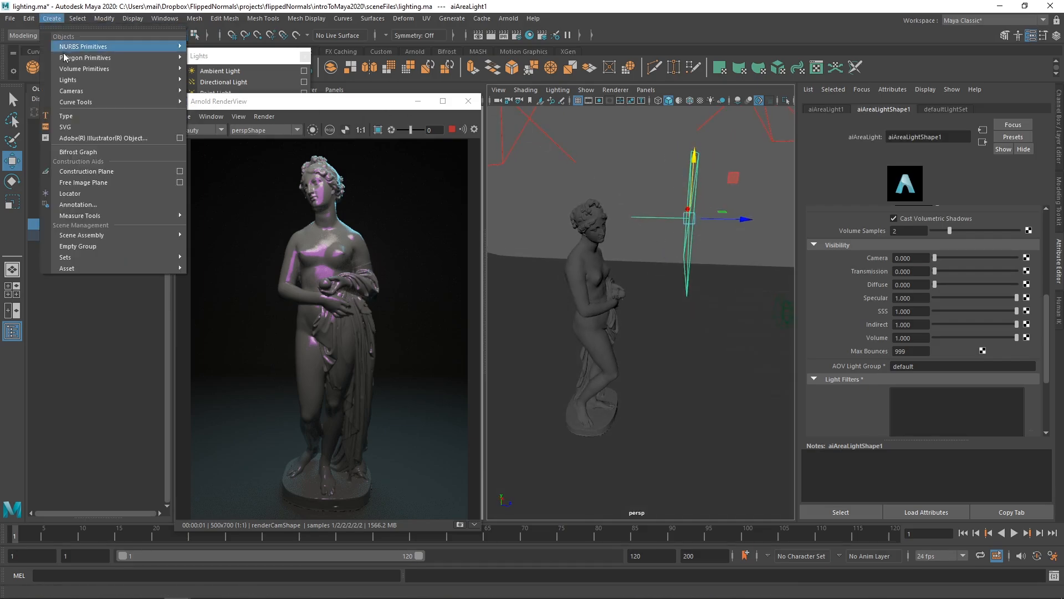
mouse_move(175, 79)
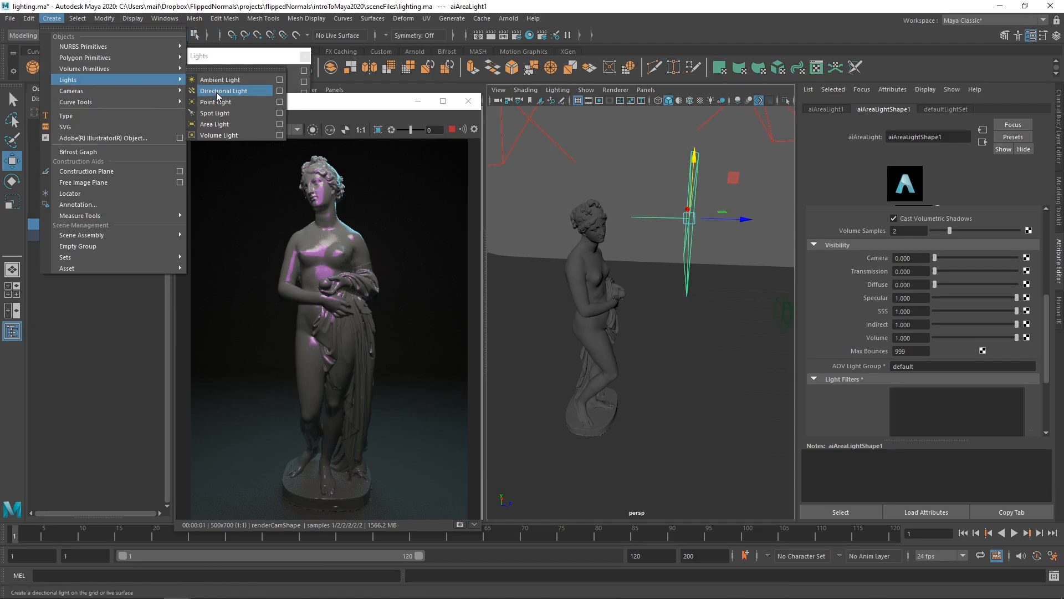